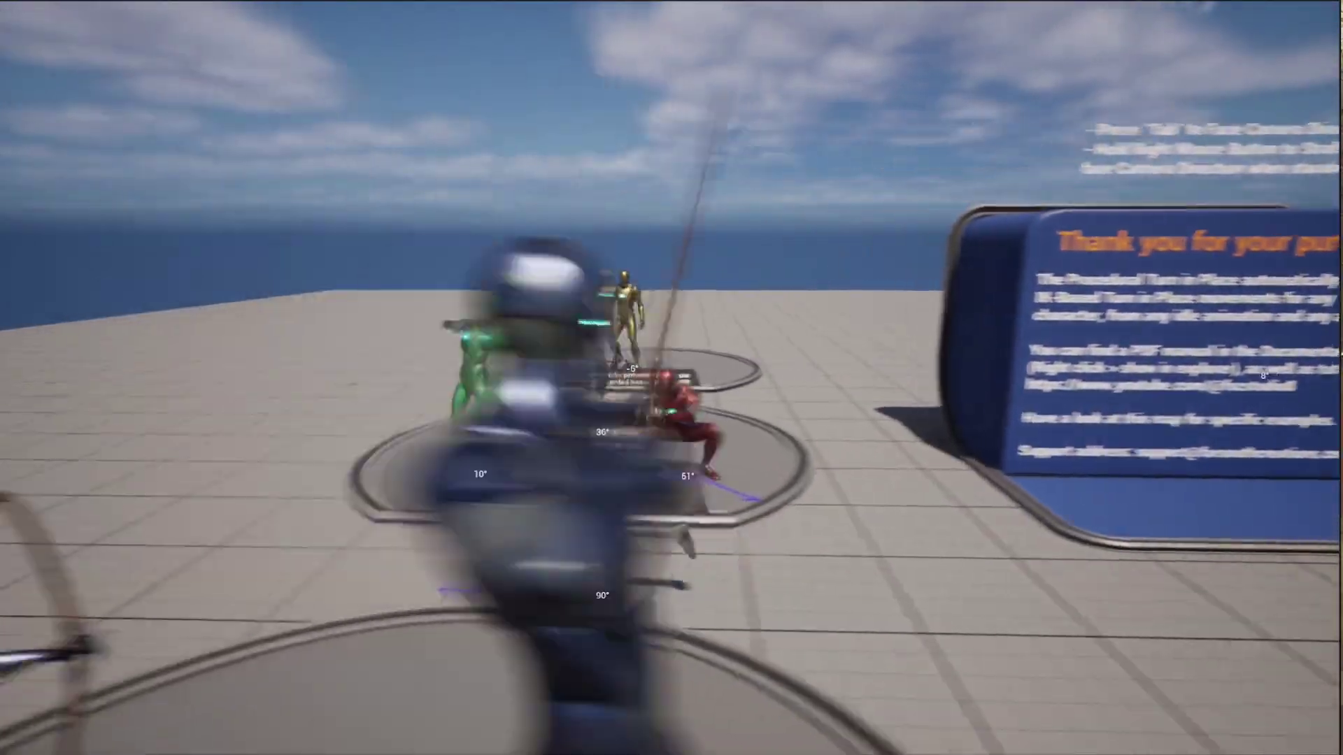
Step: Run the character around the "Different animations work effortlessly" platform to examine how the green, blue and red mannequins turn in place
key(w)
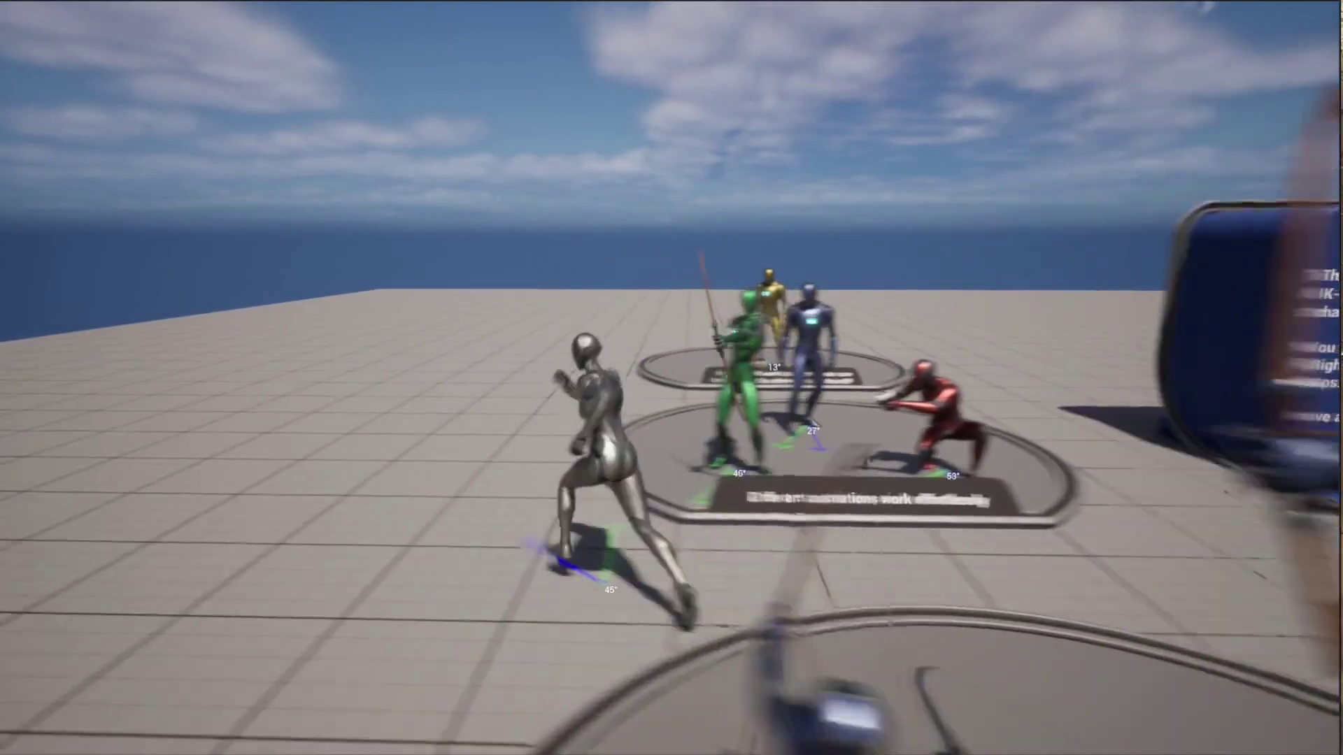
key(w)
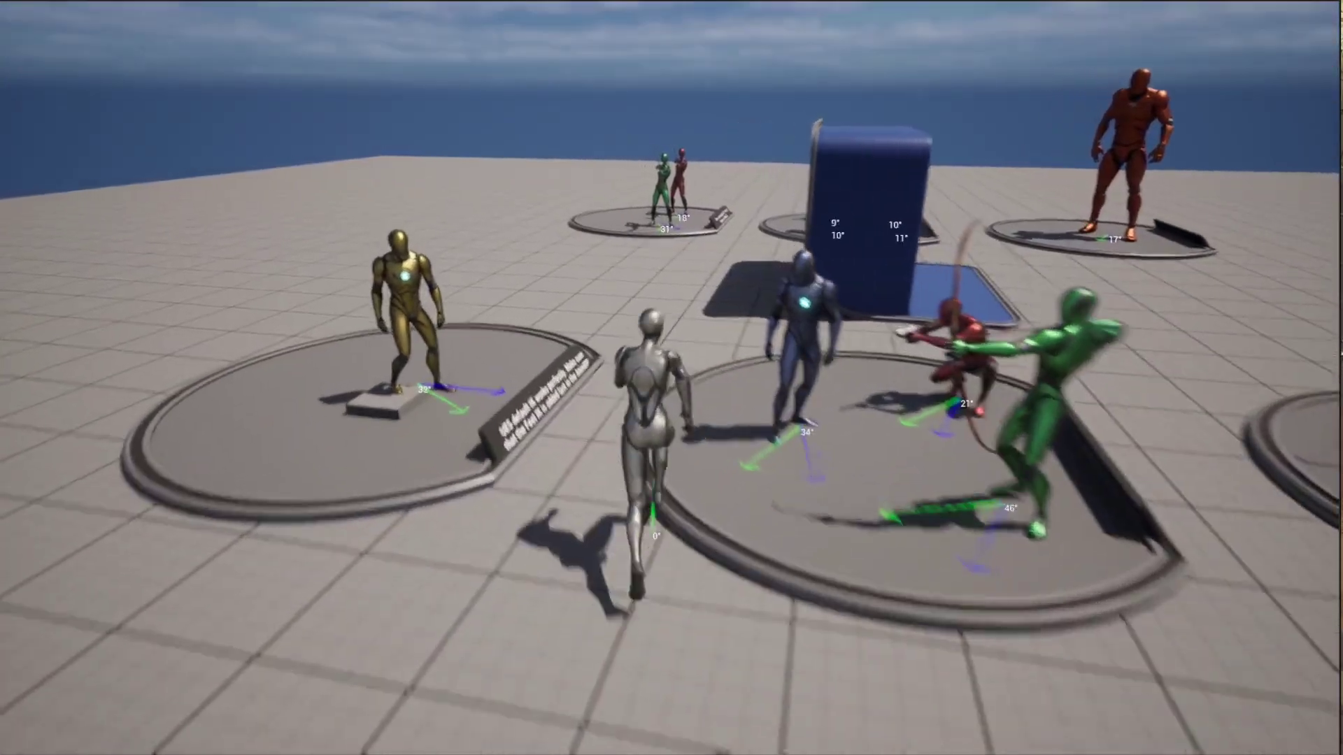
key(d)
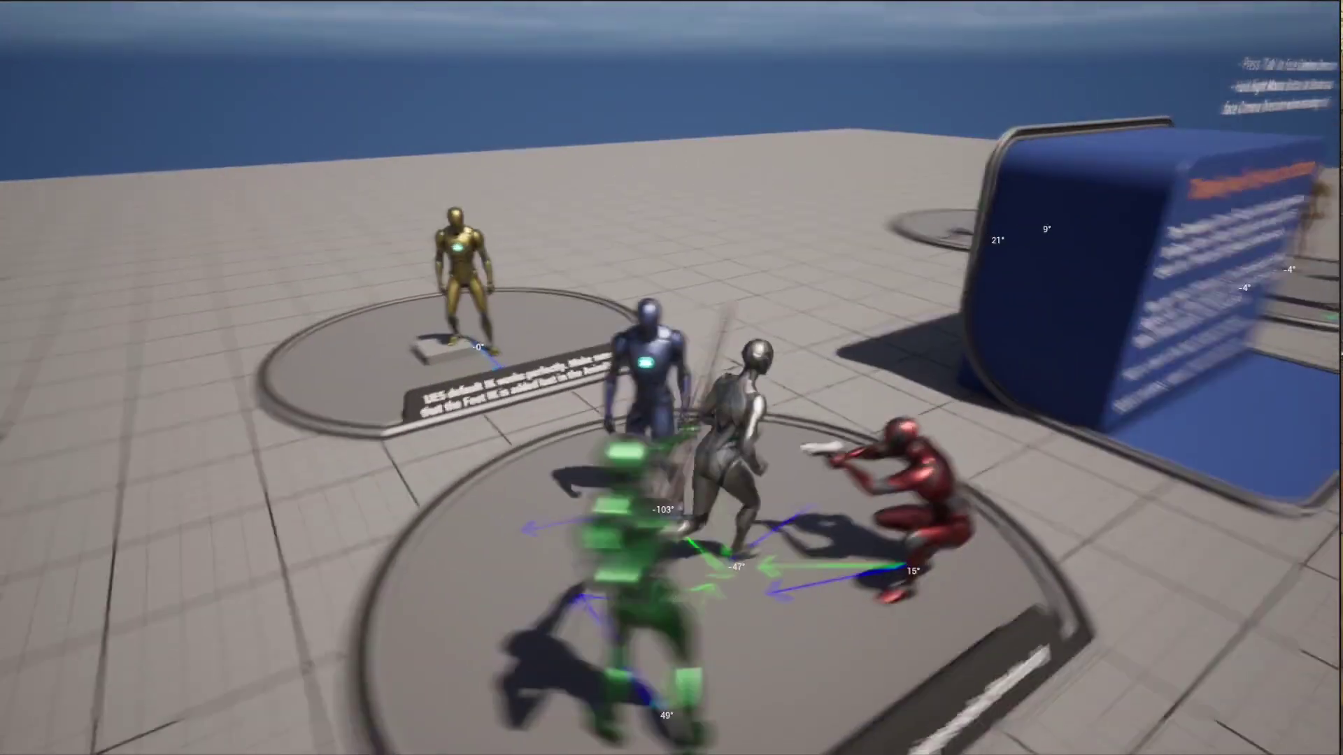
key(s)
key(s)
key(a)
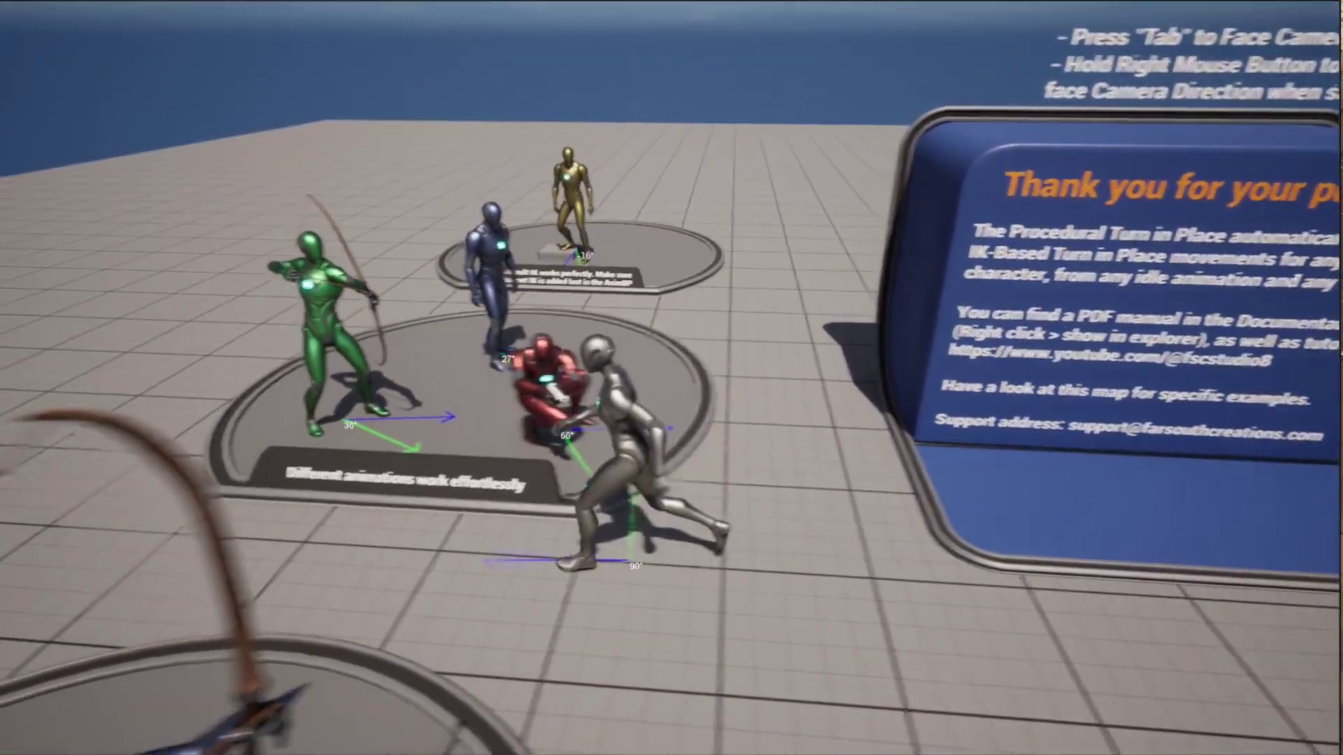
key(w)
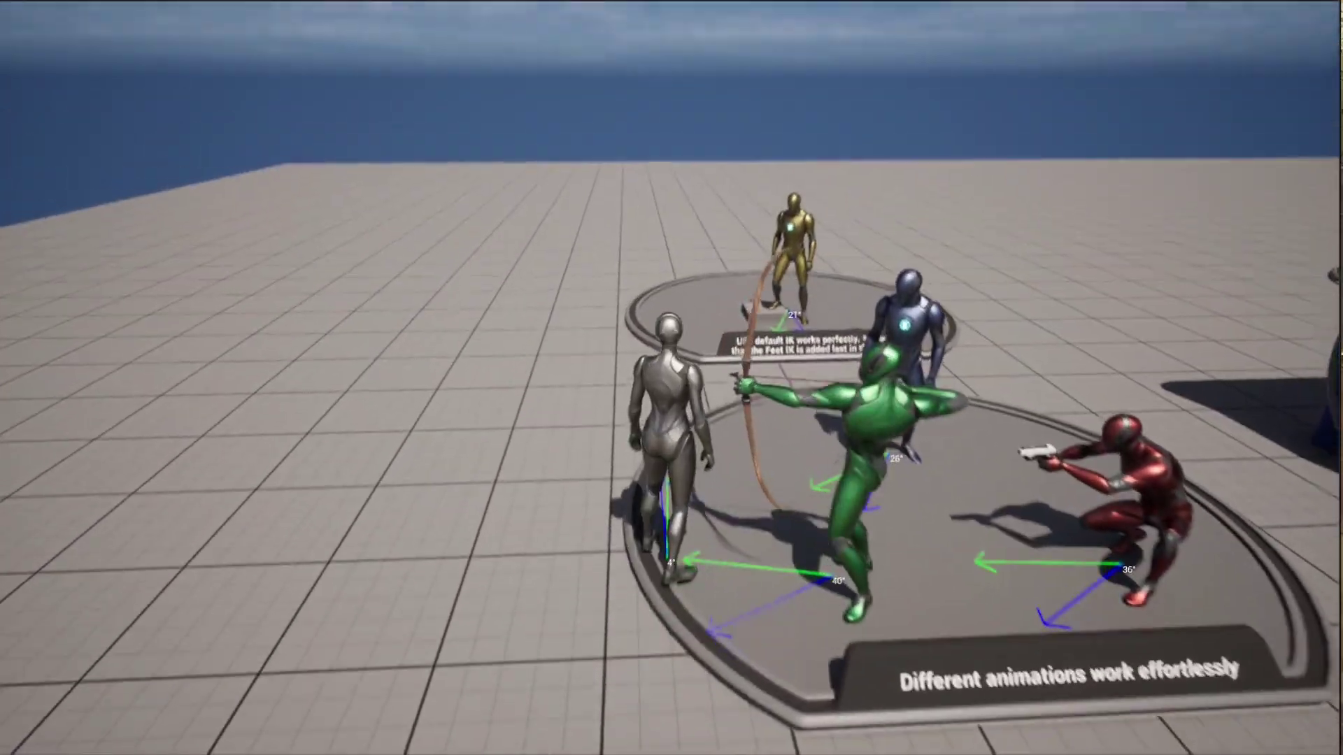
key(d)
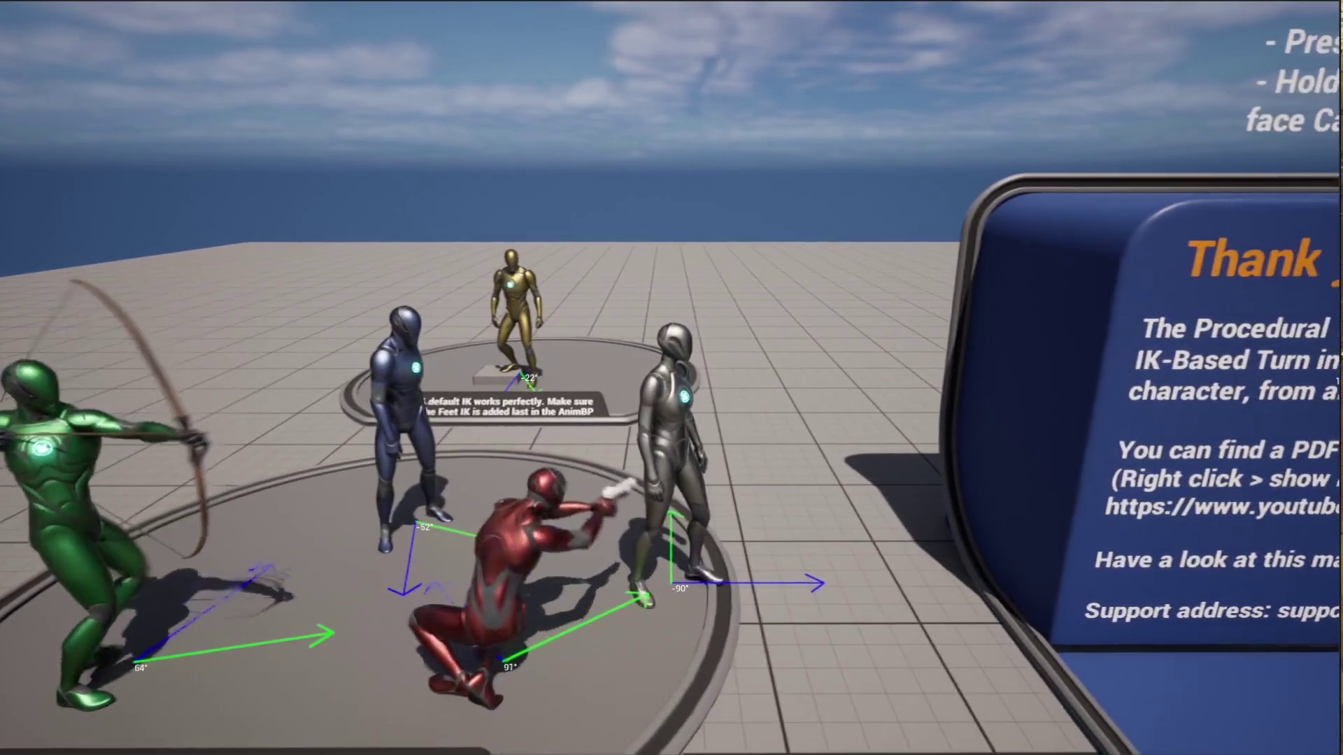
key(w)
key(a)
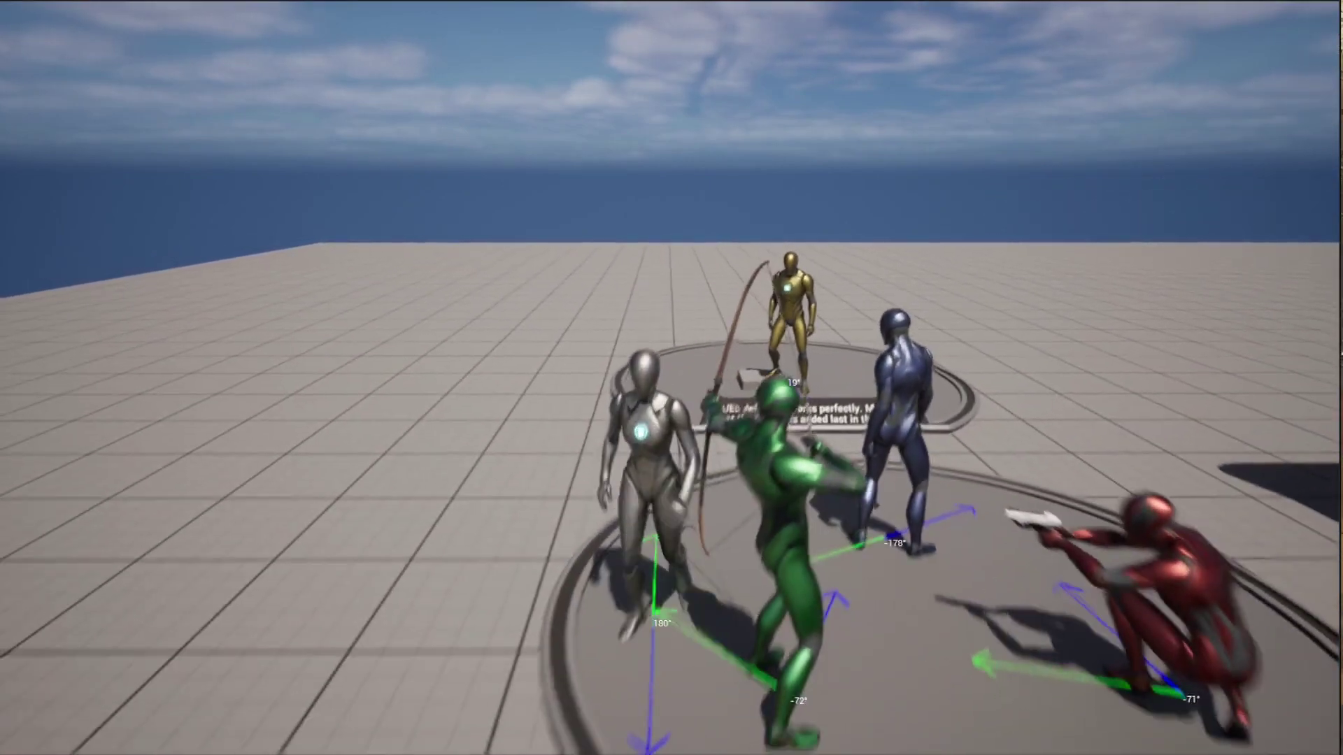
key(s)
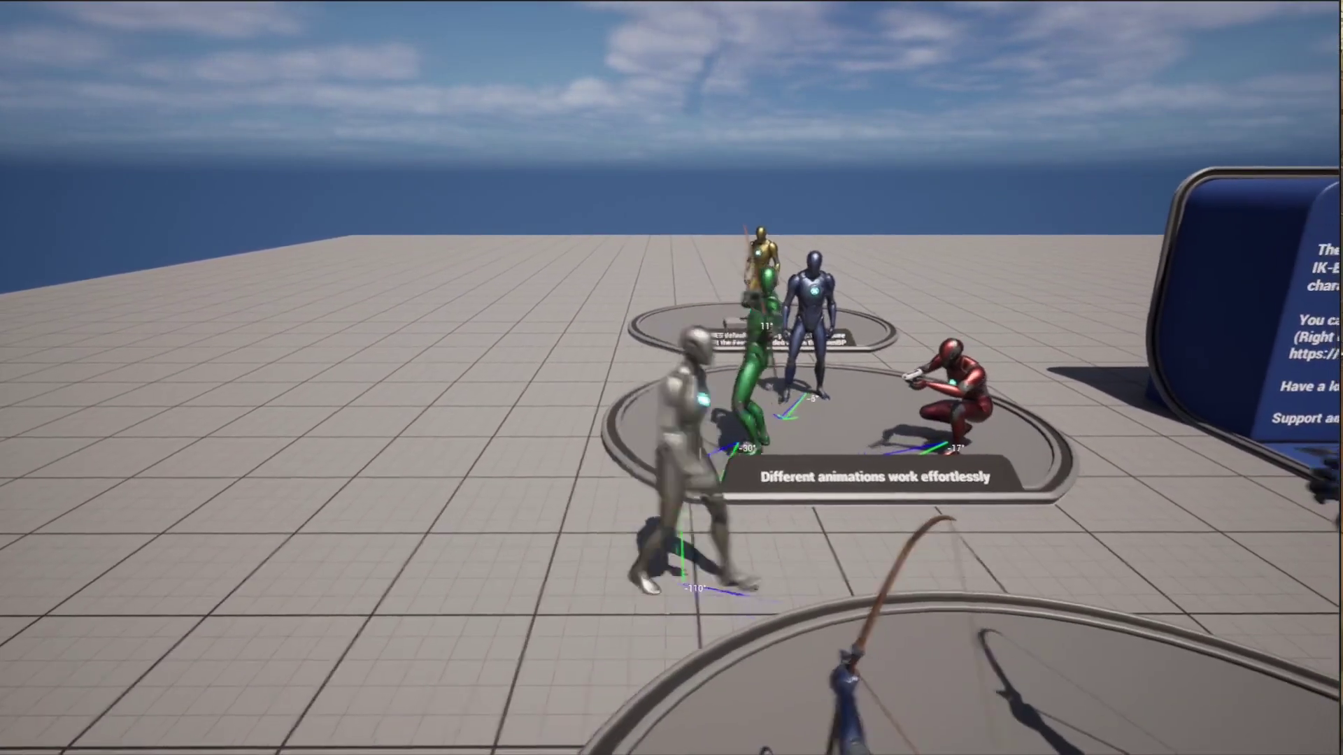
key(d)
key(w)
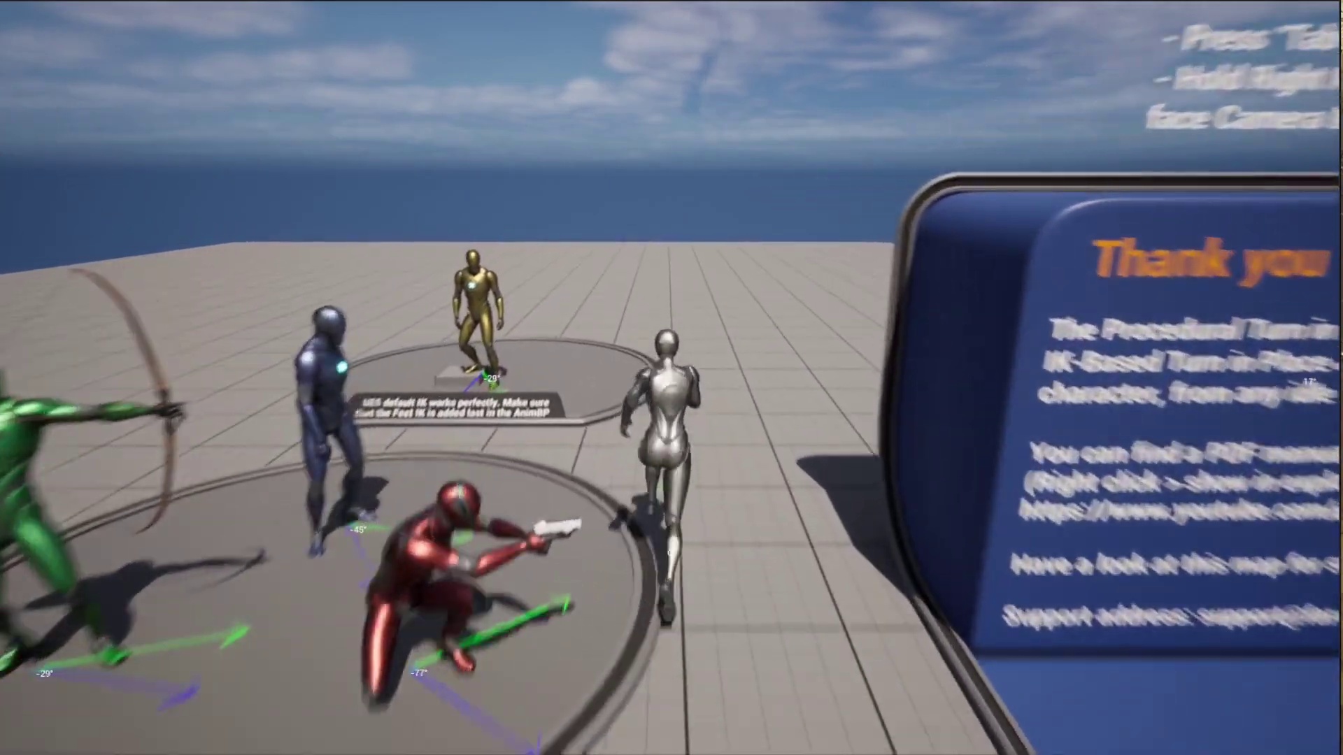
Step: Move the character around the gold mannequin on the UE5 default IK platform to examine its foot placement while turning
key(w)
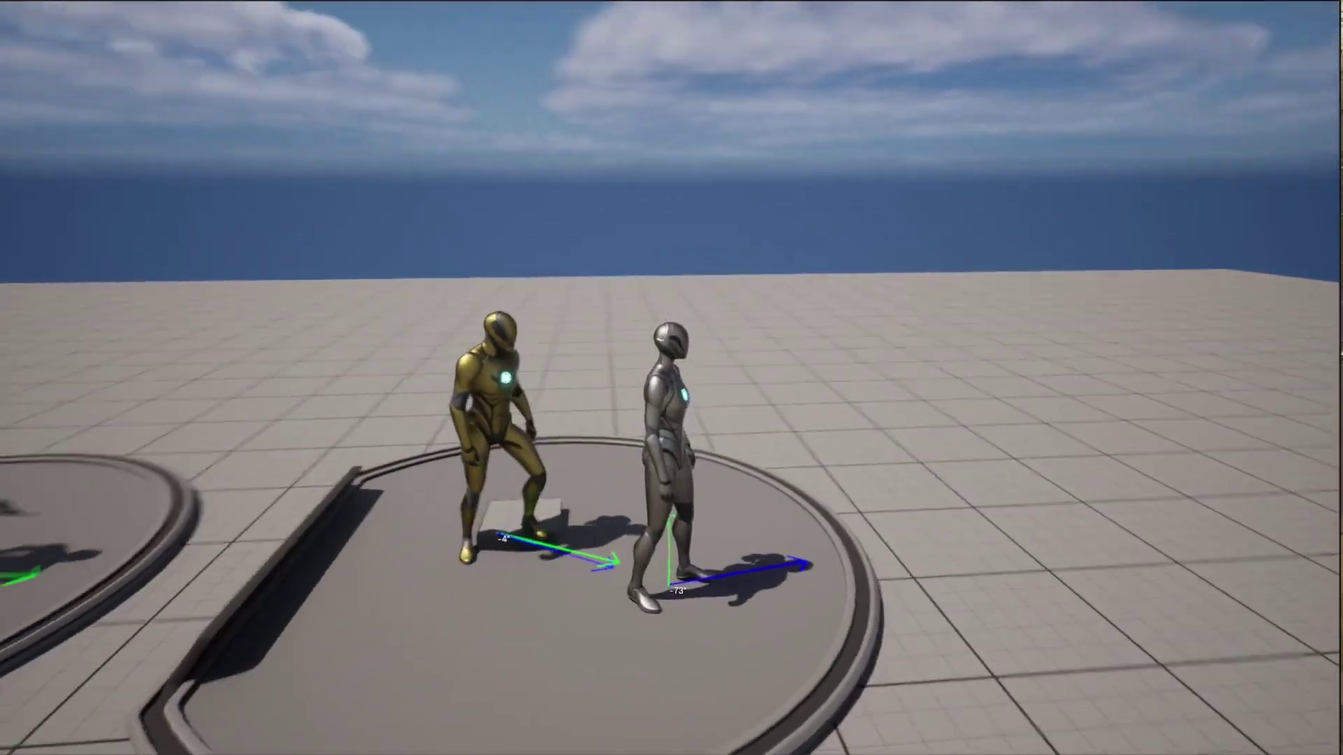
key(d)
key(w)
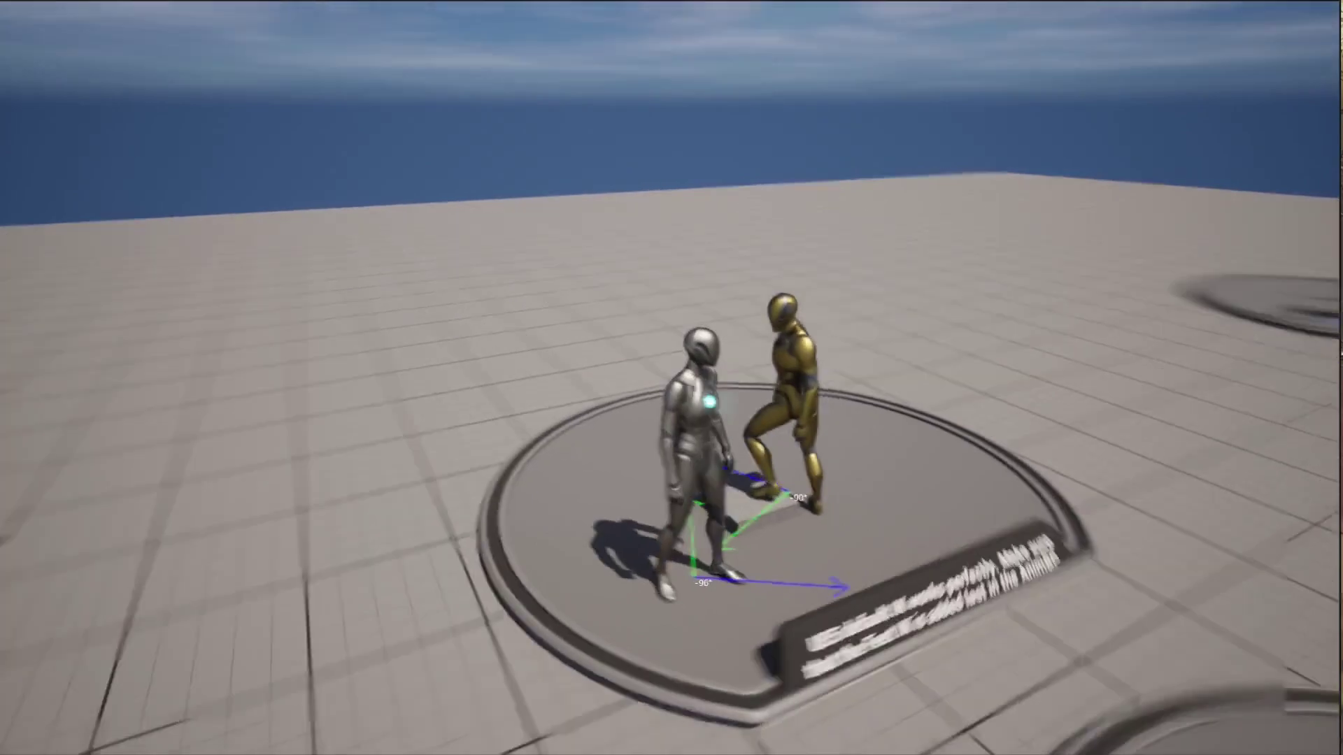
key(d)
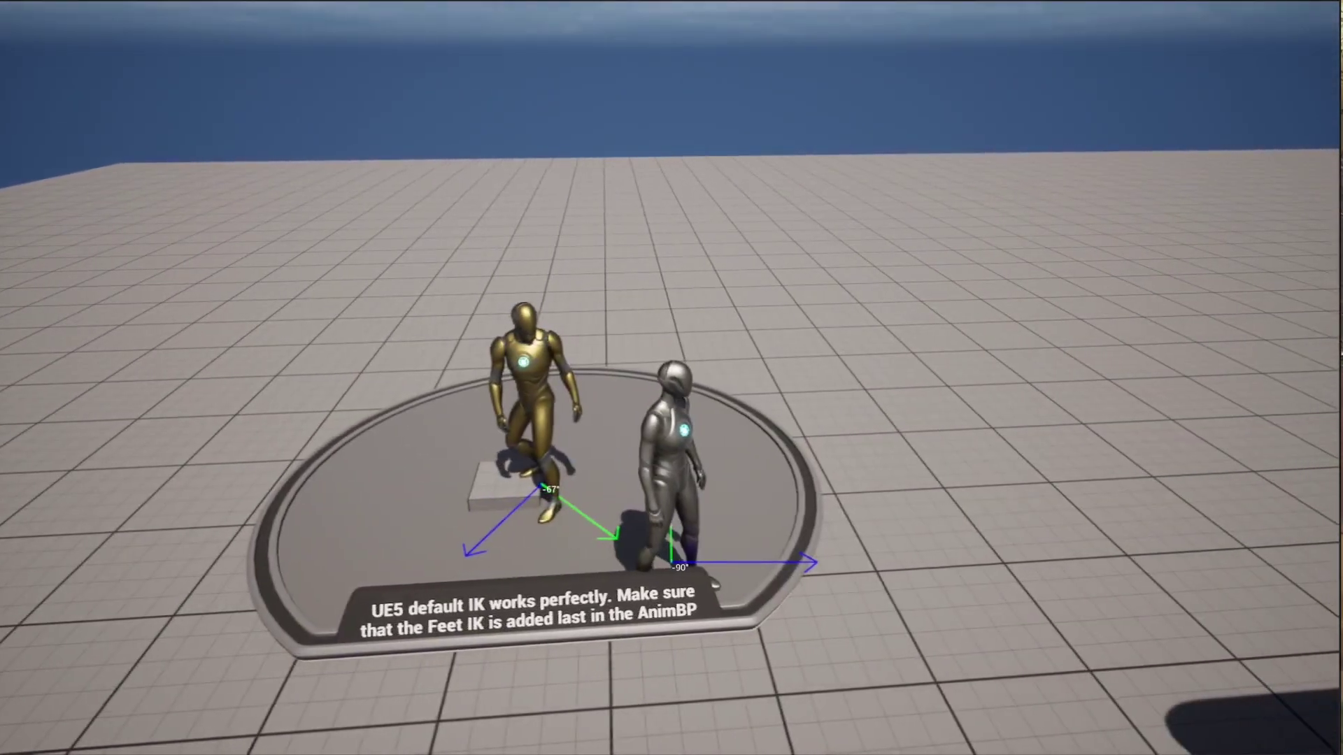
key(a)
key(w)
key(d)
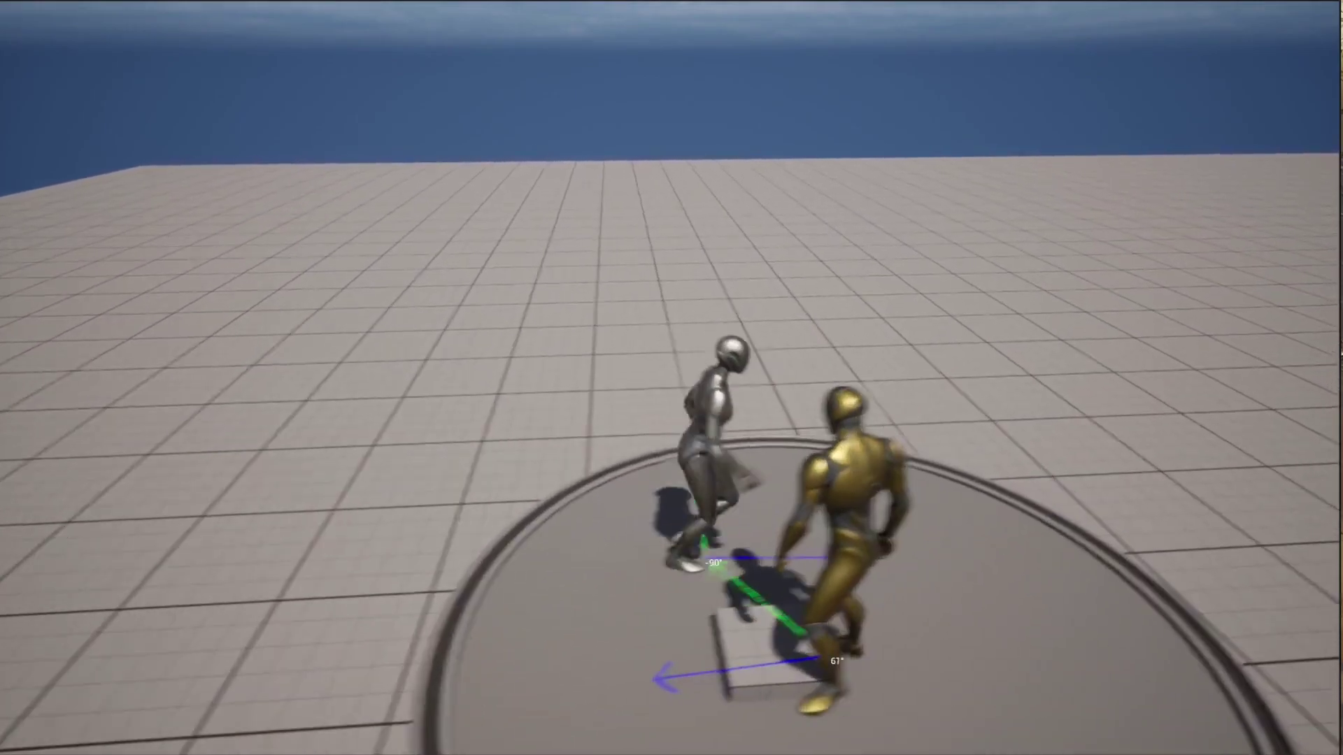
key(s)
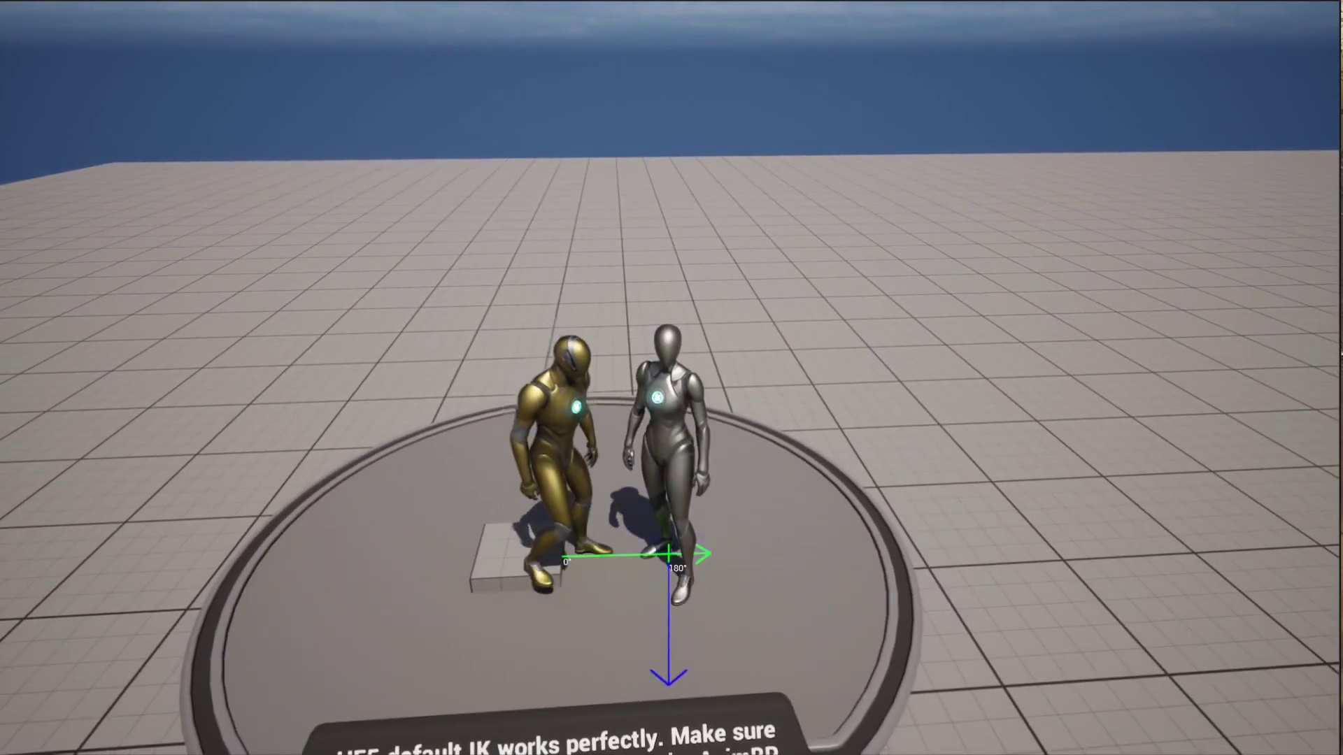
Step: Run the character around the Manny, Quinn and UE4 mannequin idle platform and past the two archers to examine their turns
key(w)
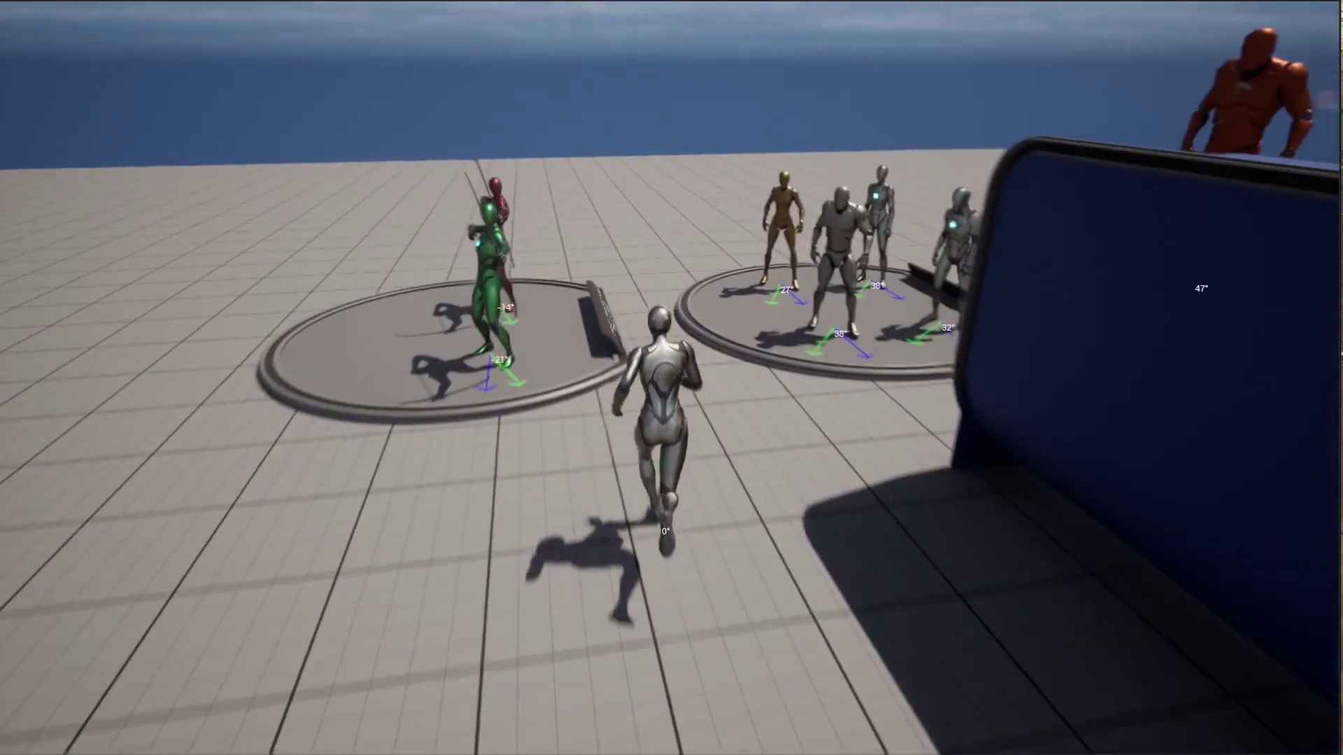
key(w)
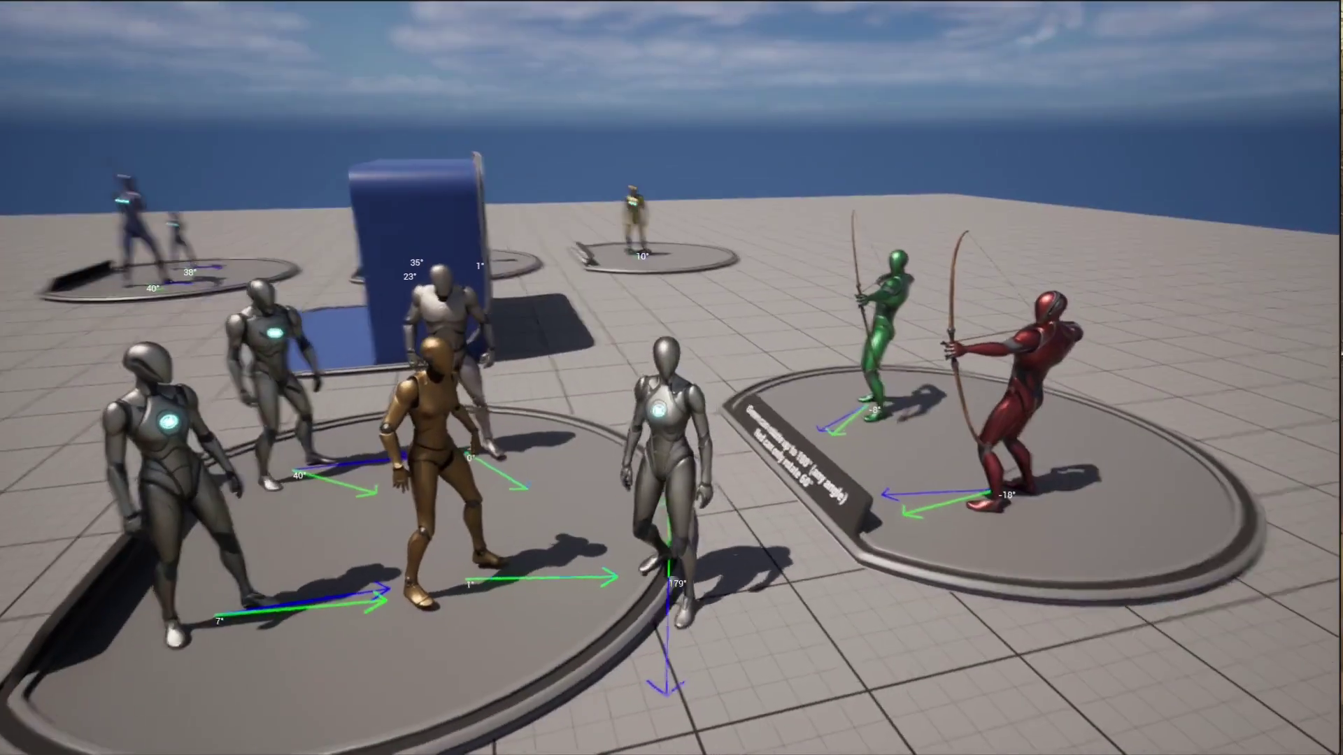
key(w)
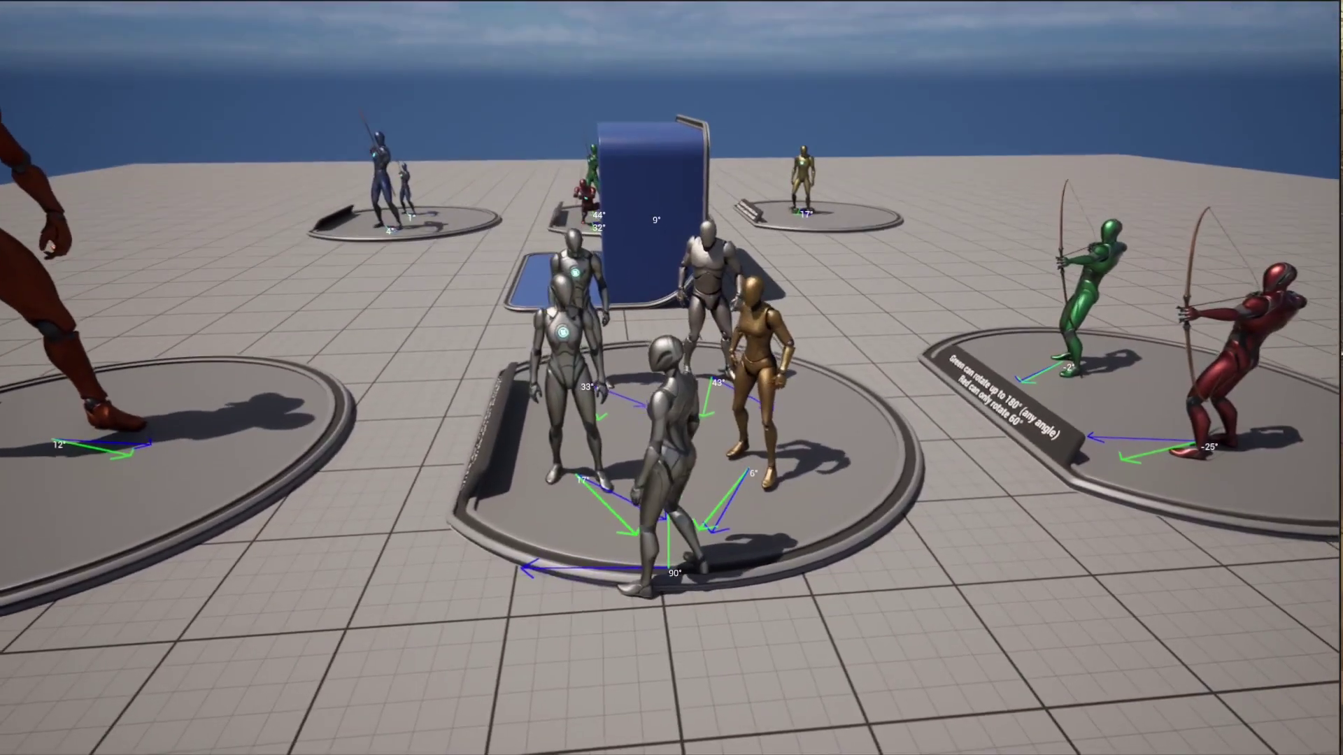
key(w)
key(d)
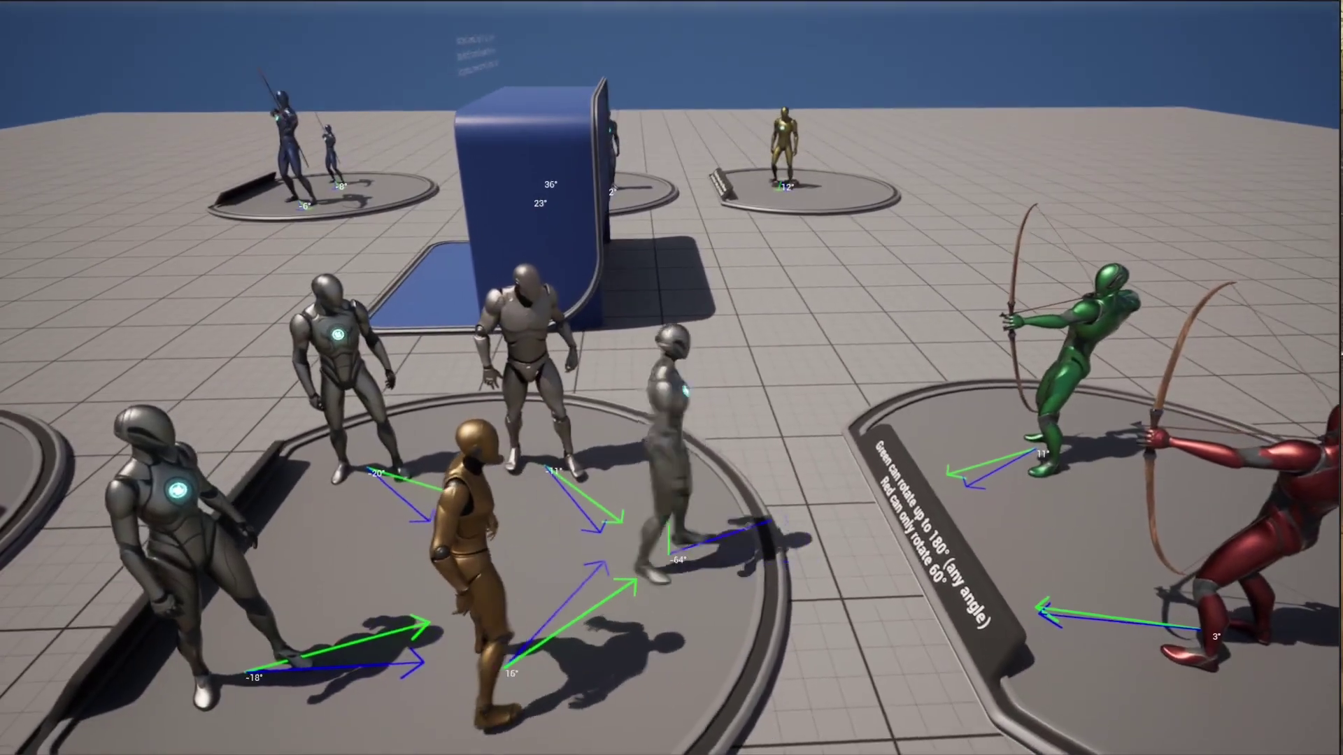
key(w)
key(d)
key(s)
key(a)
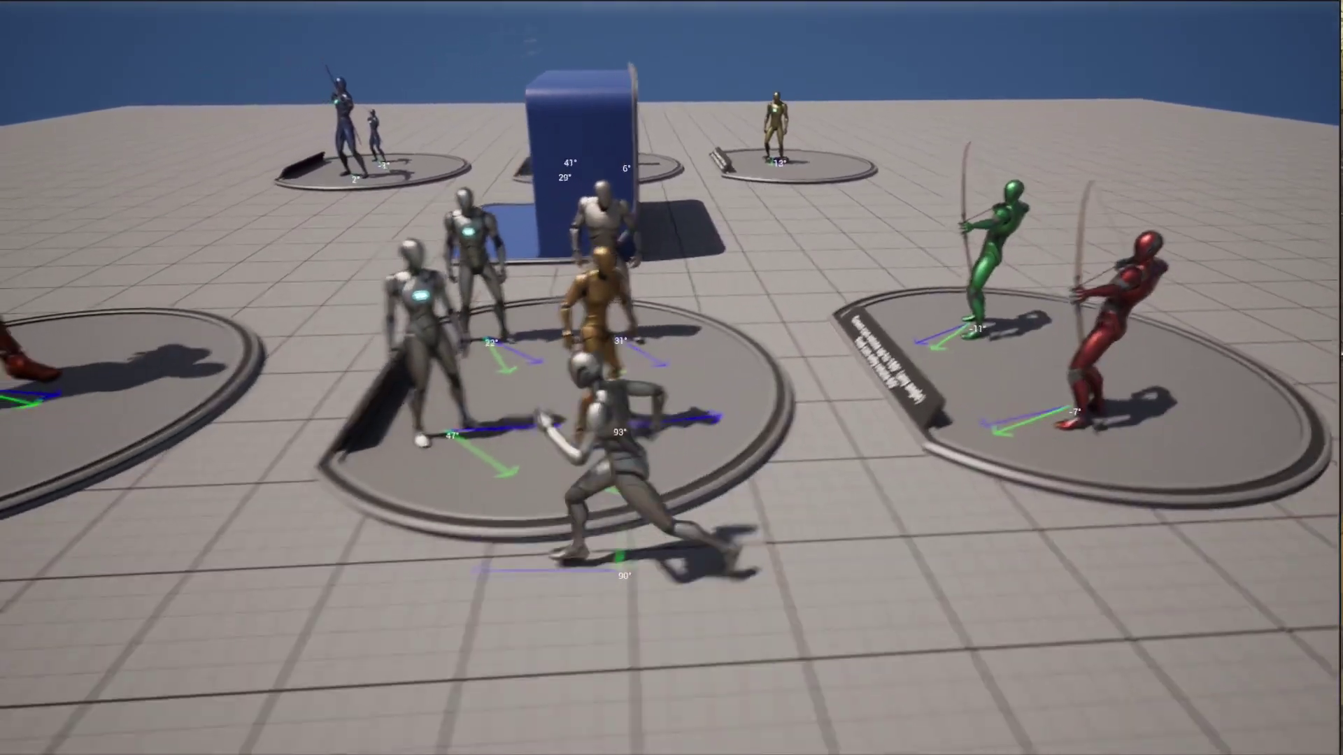
key(a)
key(w)
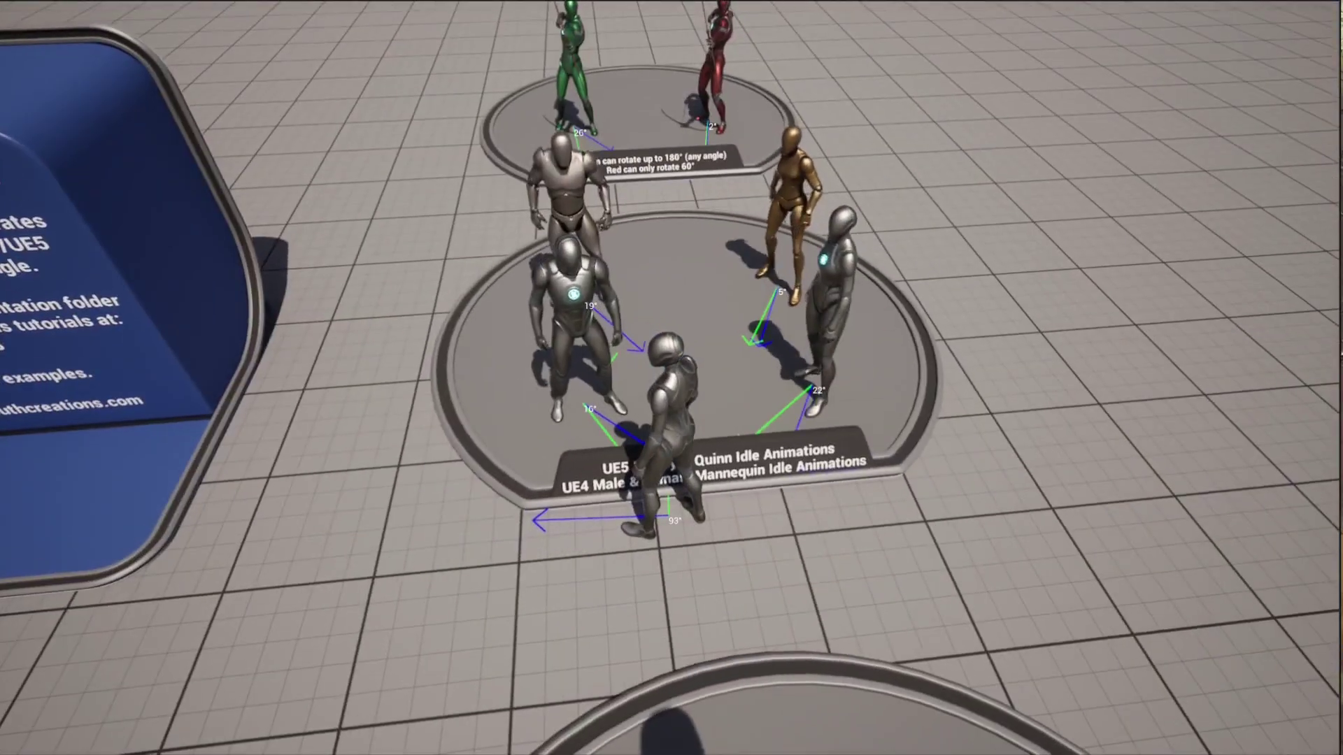
Step: Circle the character around the giant orange mannequin on the step-duration curves platform to examine its slower turning steps
key(w)
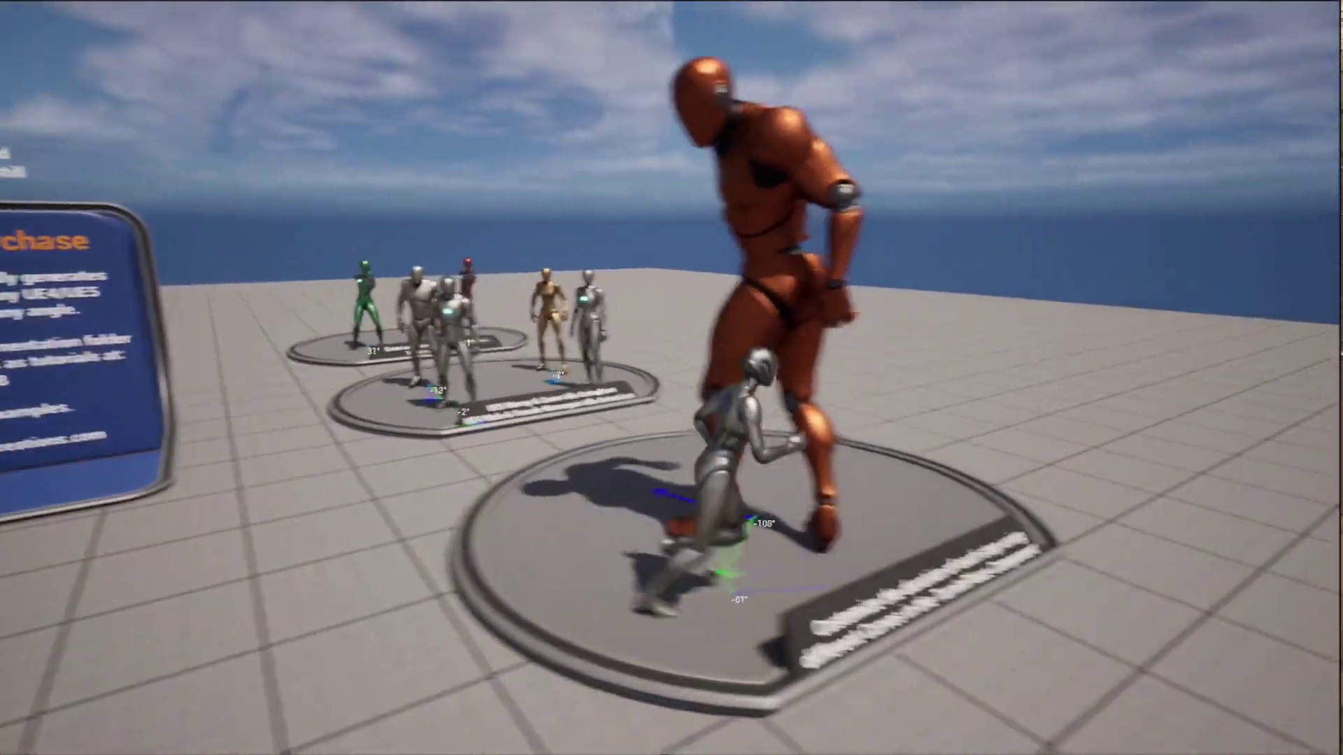
key(s)
key(w)
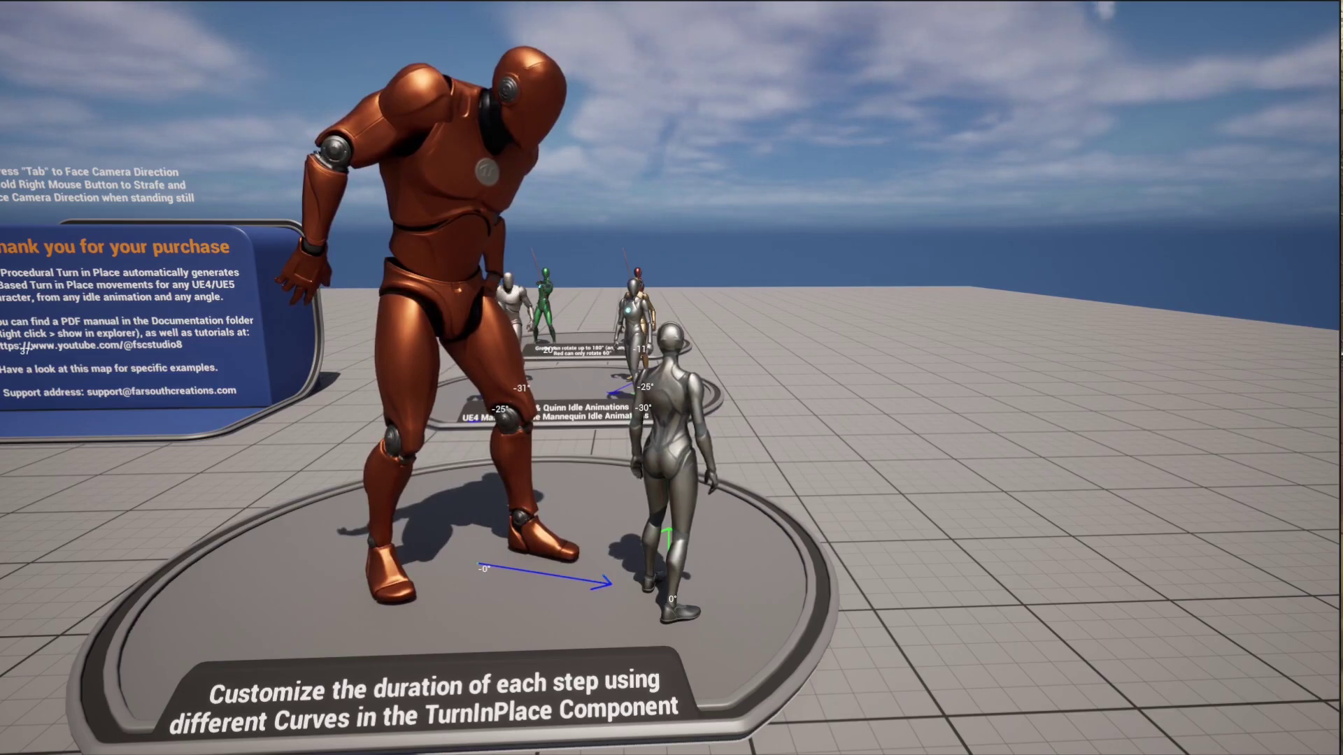
key(w)
key(a)
key(s)
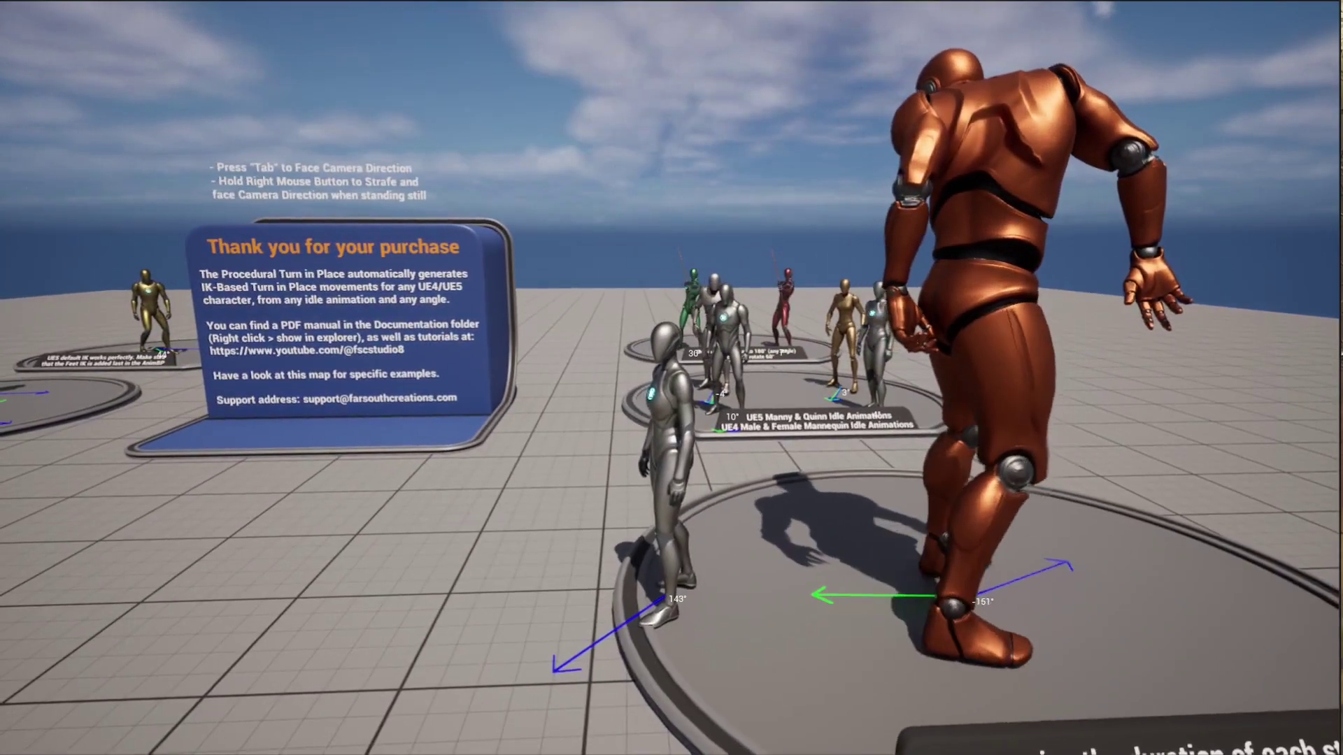
key(s)
key(d)
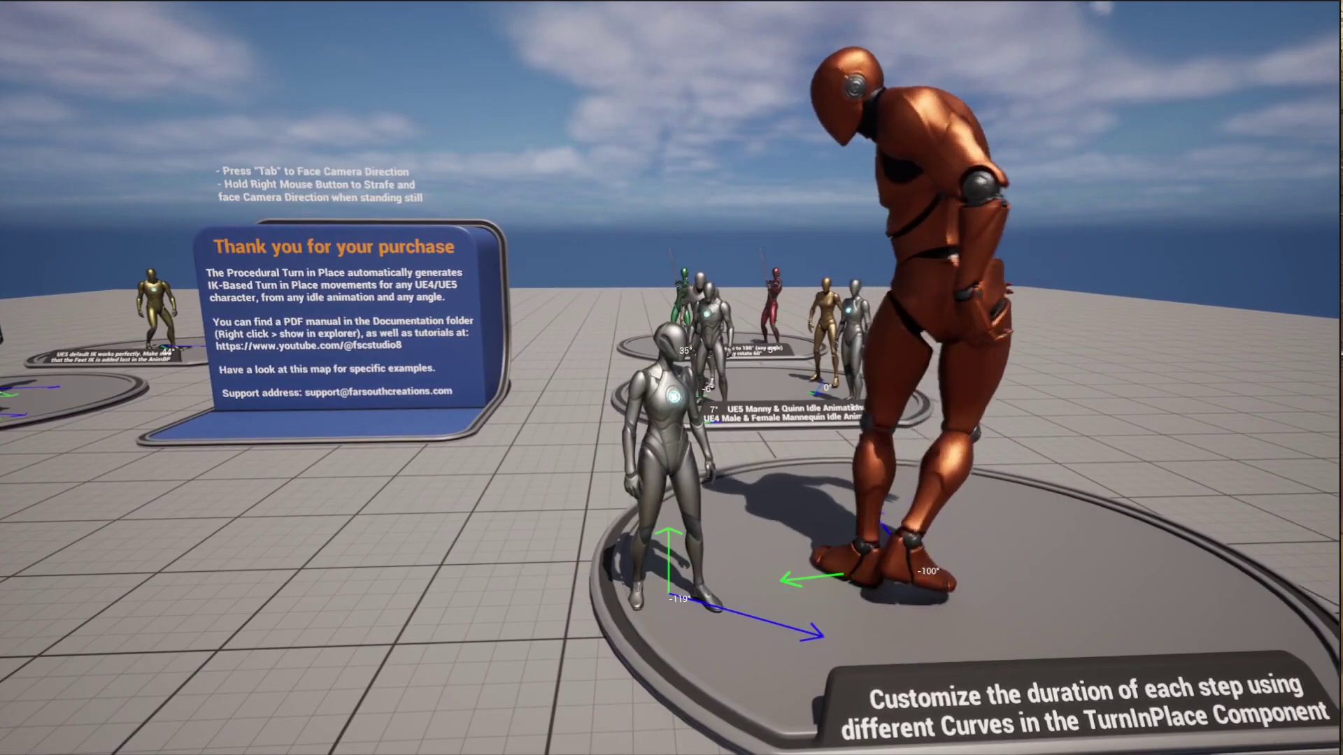
key(a)
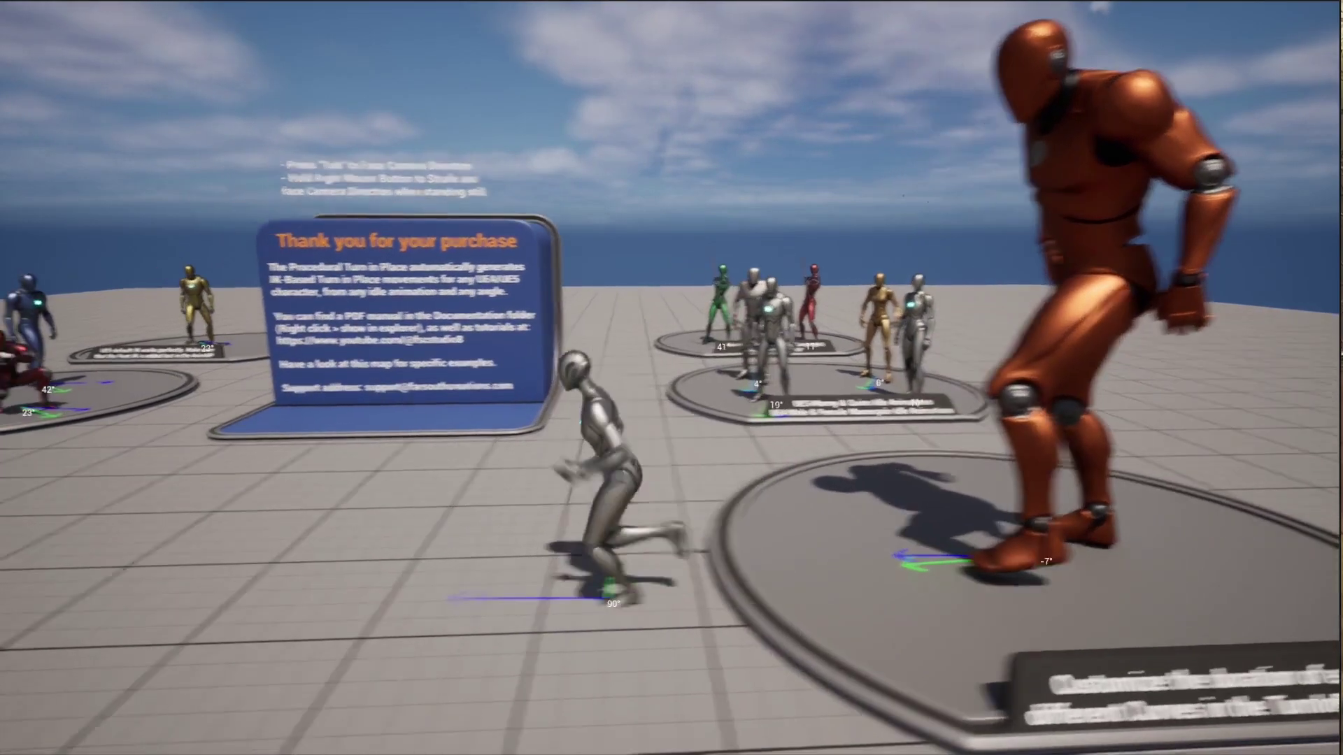
key(s)
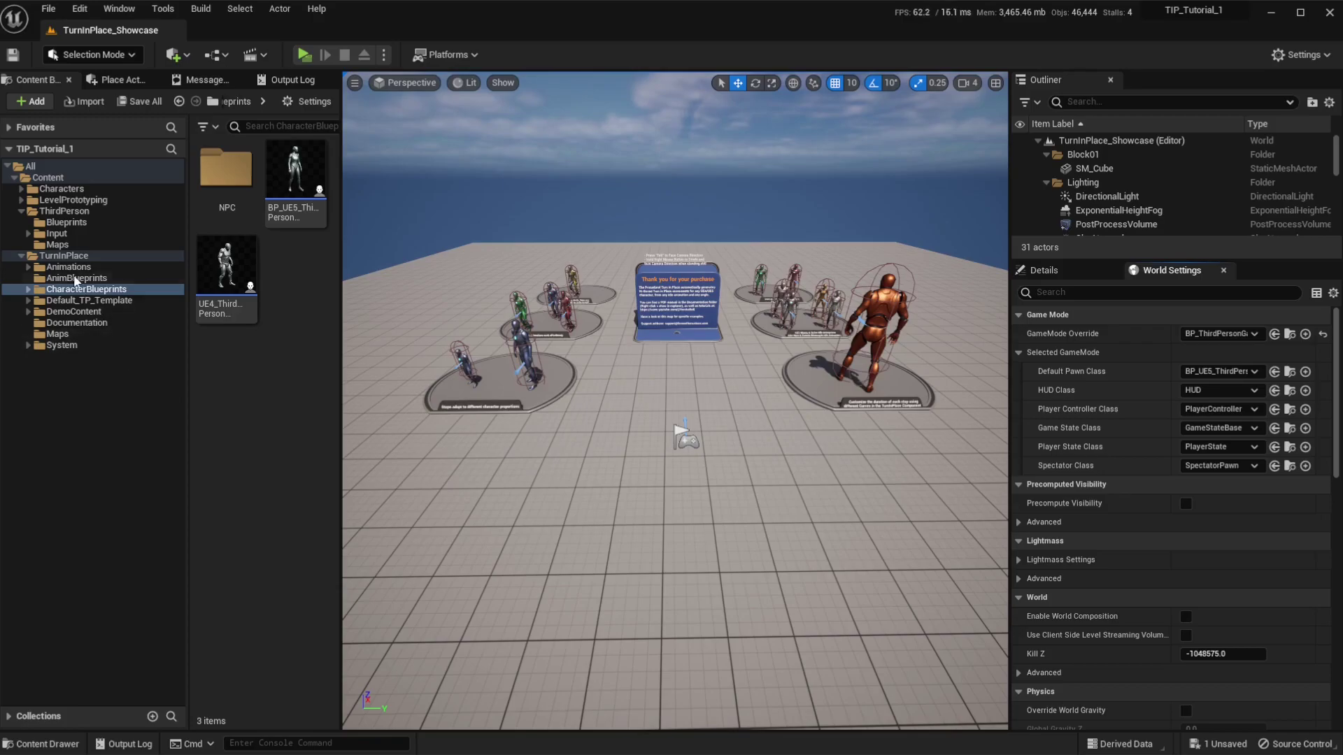
Step: Open the TurnInPlace_Showcase map from the TurnInPlace Maps folder, saving the modified BP_ThirdPersonGameMode
click(87, 257)
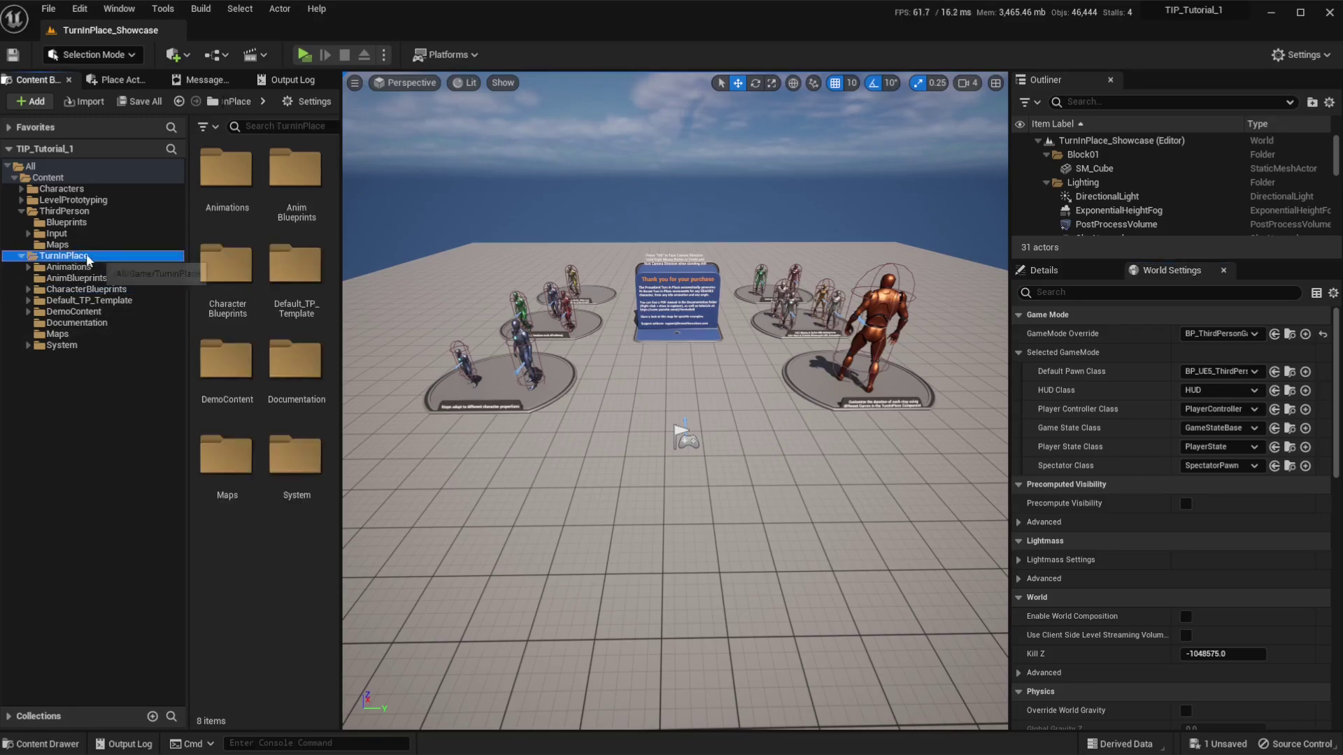
click(60, 335)
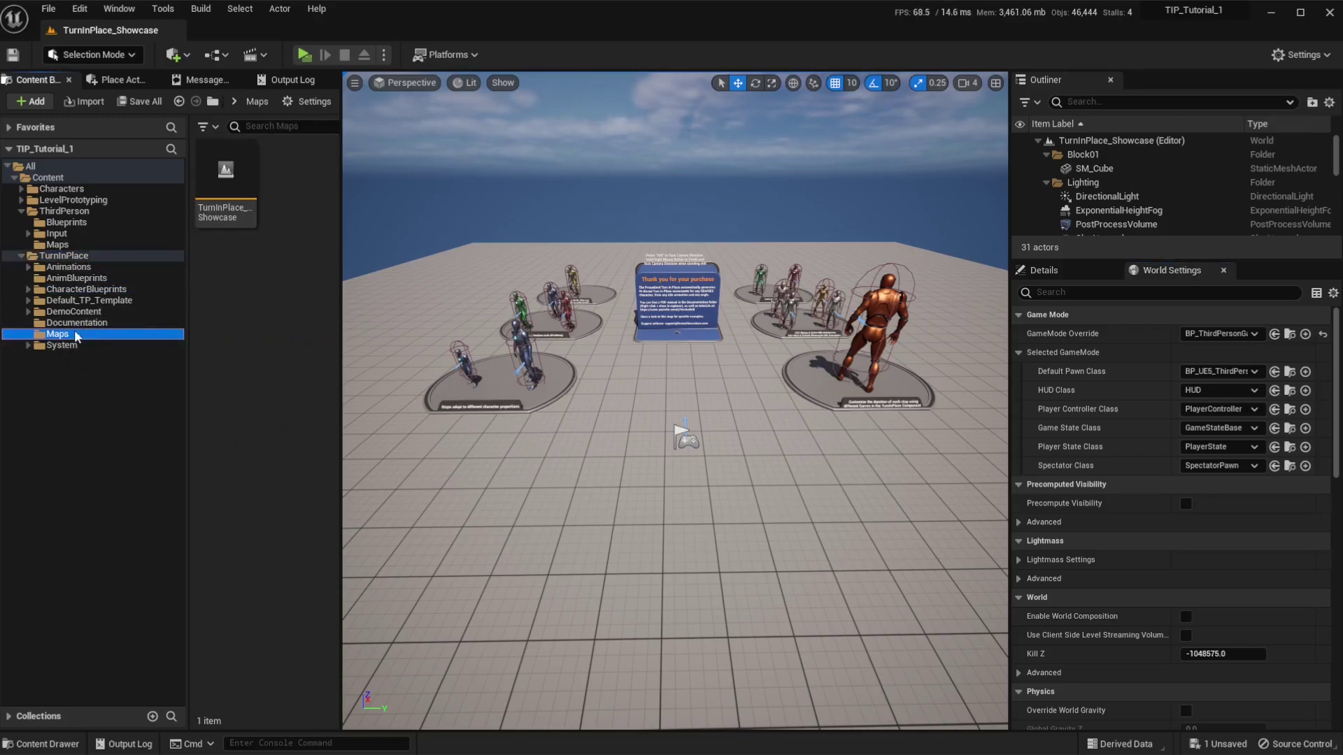
double_click(226, 183)
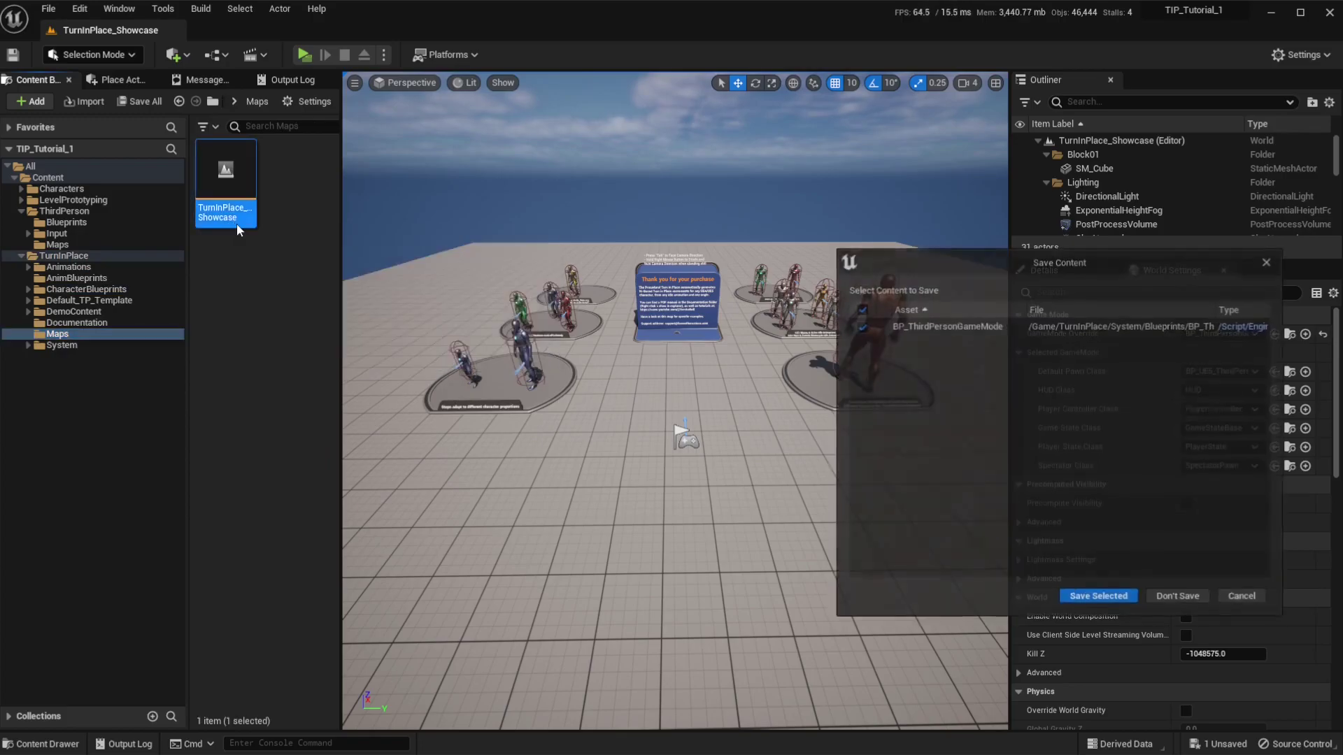
click(1098, 599)
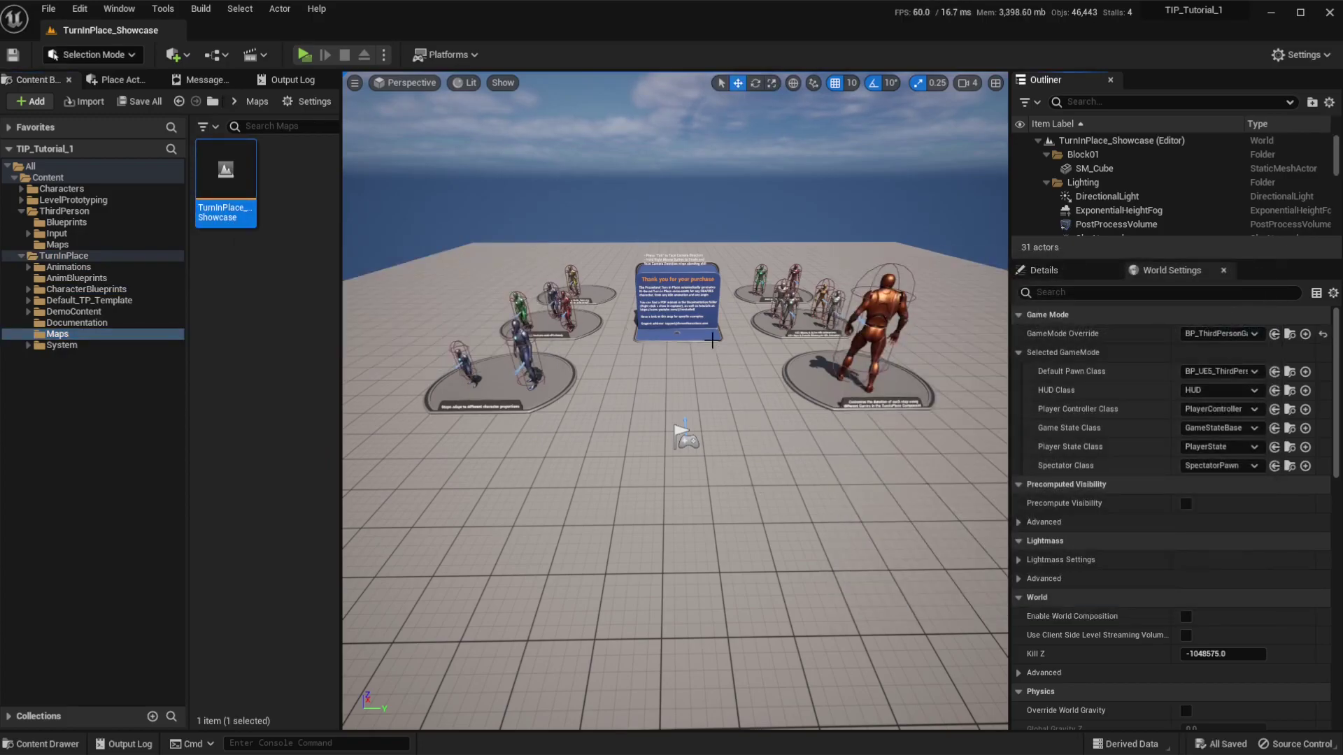
Step: Play the showcase level, test the character's running and turning with Face Camera Direction toggled, and end the play session
click(303, 55)
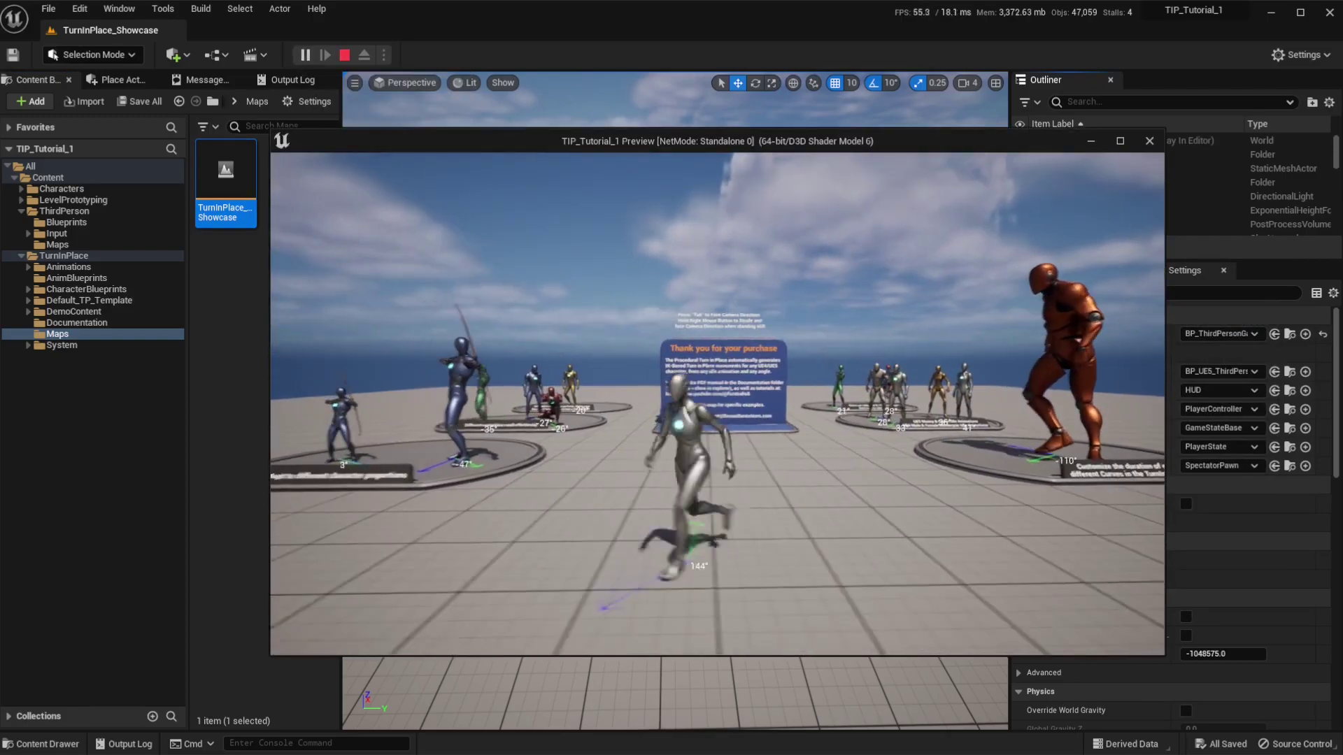
key(d)
key(a)
key(w)
key(d)
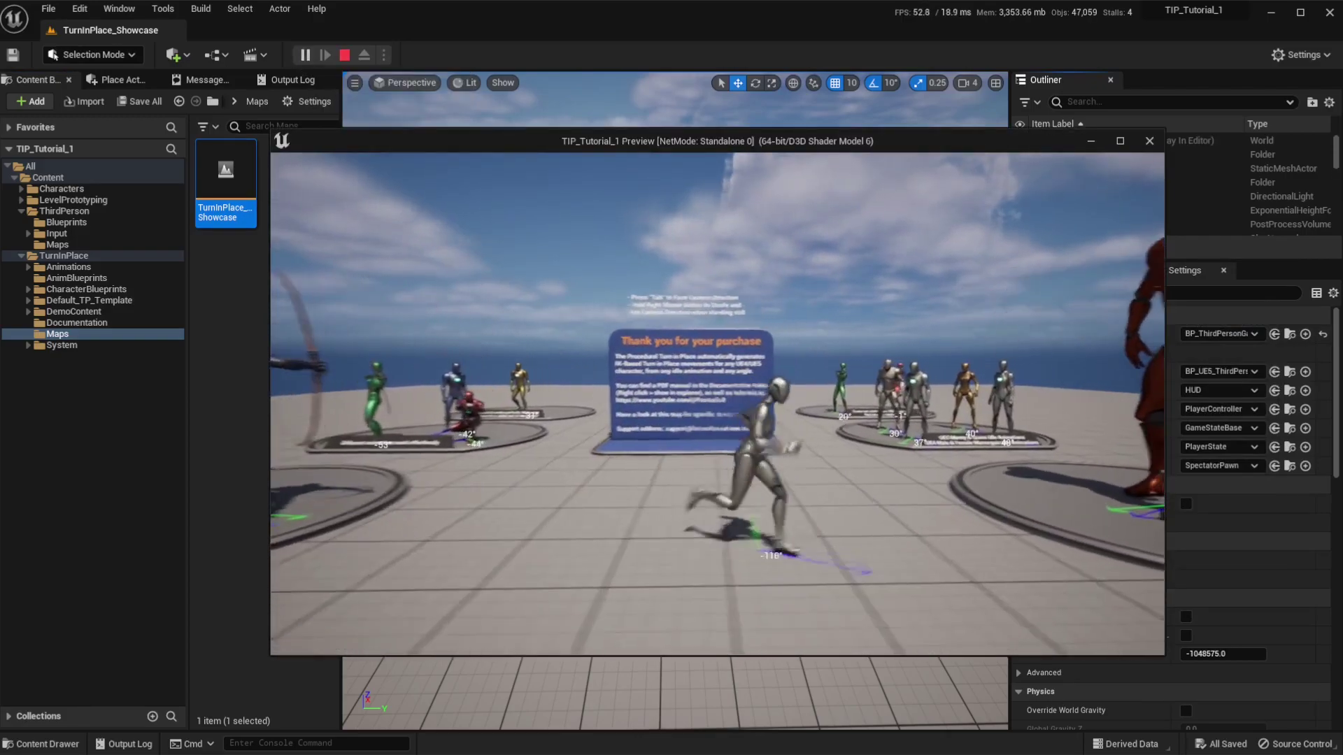
key(s)
key(Tab)
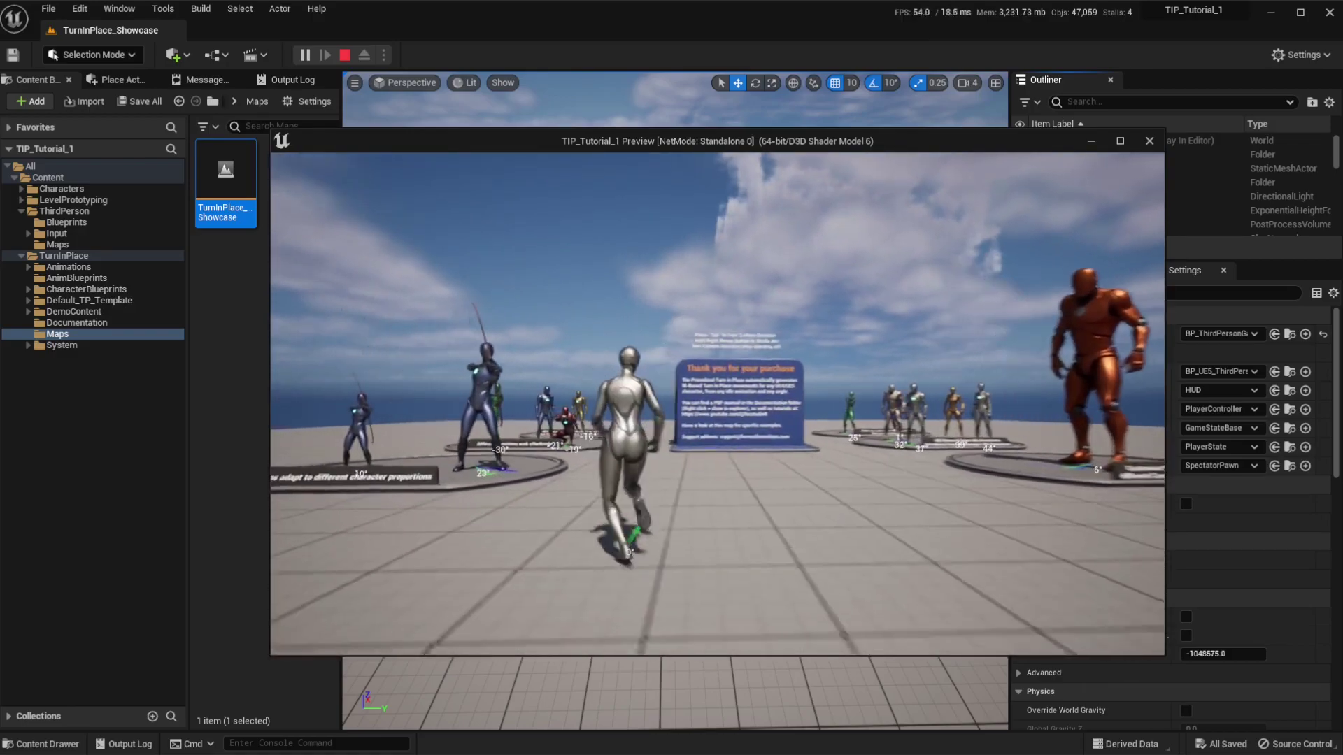
key(w)
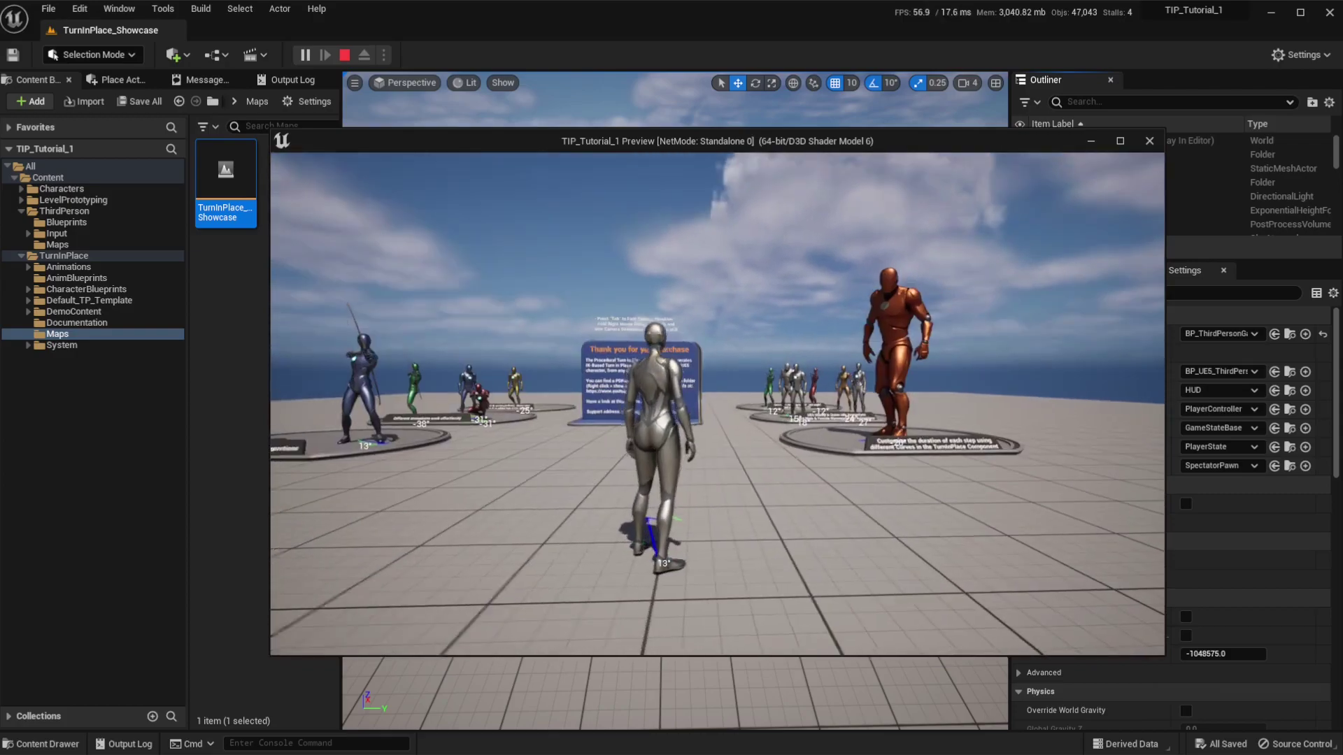
key(Escape)
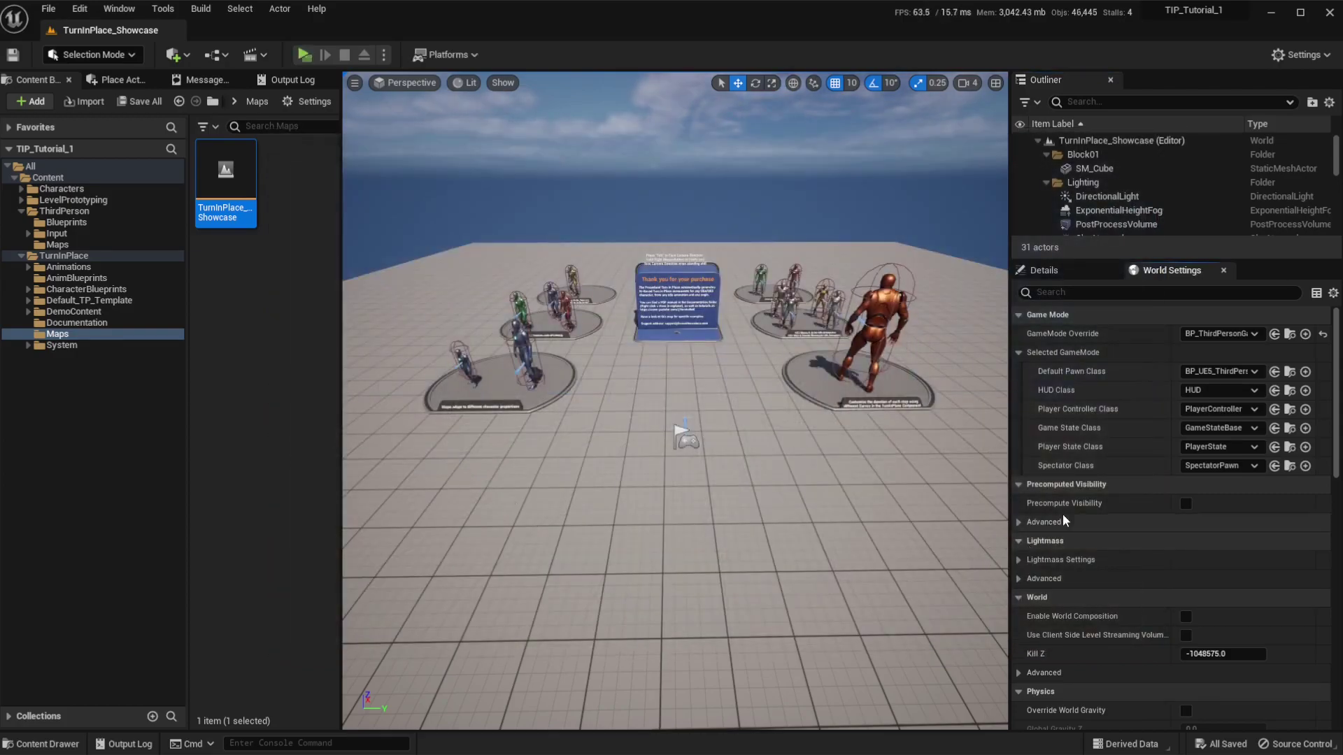
Step: Set the game mode's default pawn class to the UE4 third-person character from the TurnInPlace CharacterBlueprints folder
click(1289, 371)
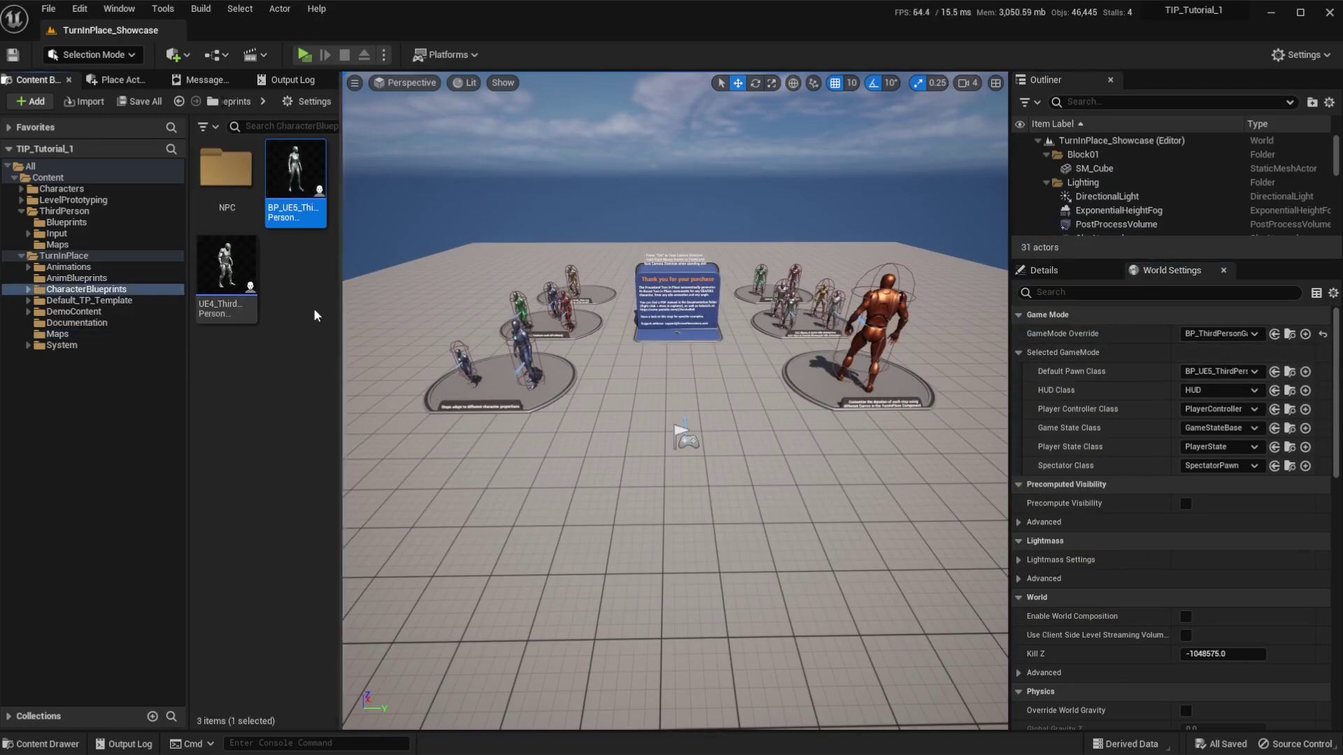
mouse_move(231, 290)
drag(230, 290, 1242, 378)
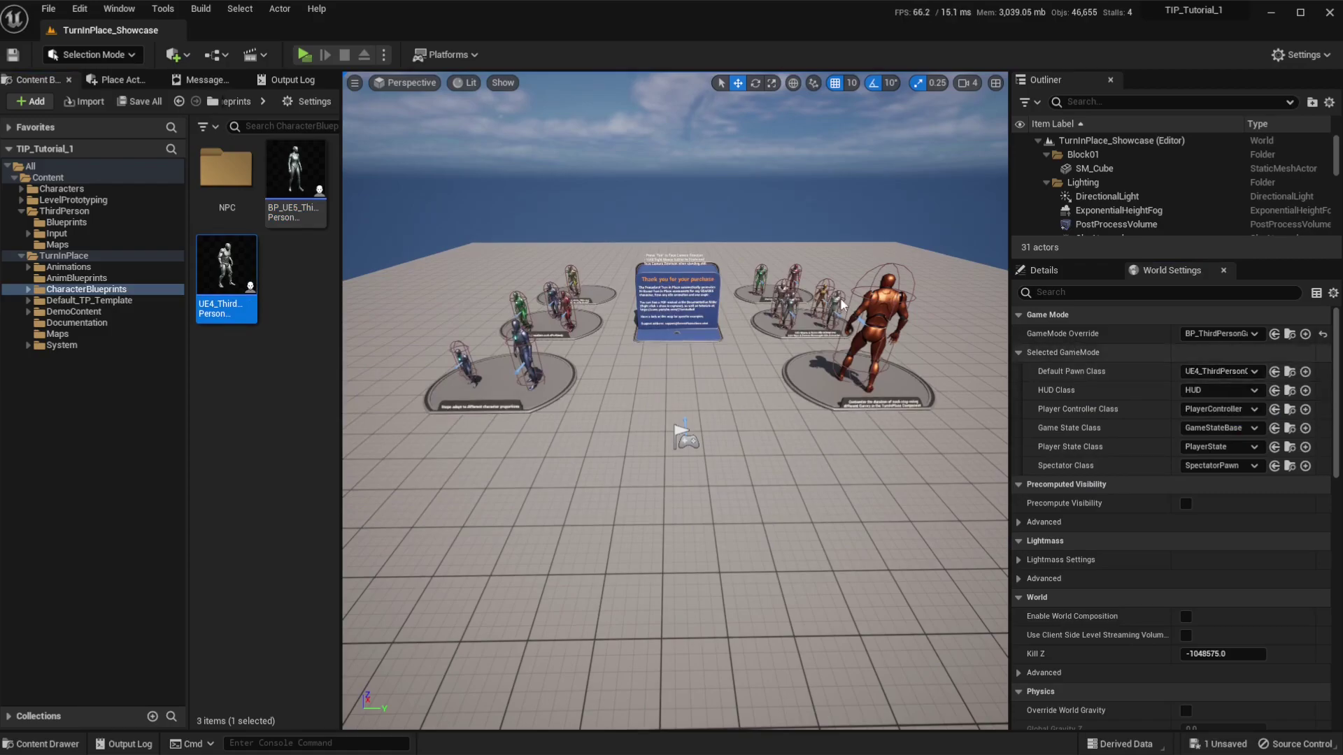
Step: Play the showcase level and run the UE4 mannequin in several directions to examine its turning steps
click(304, 56)
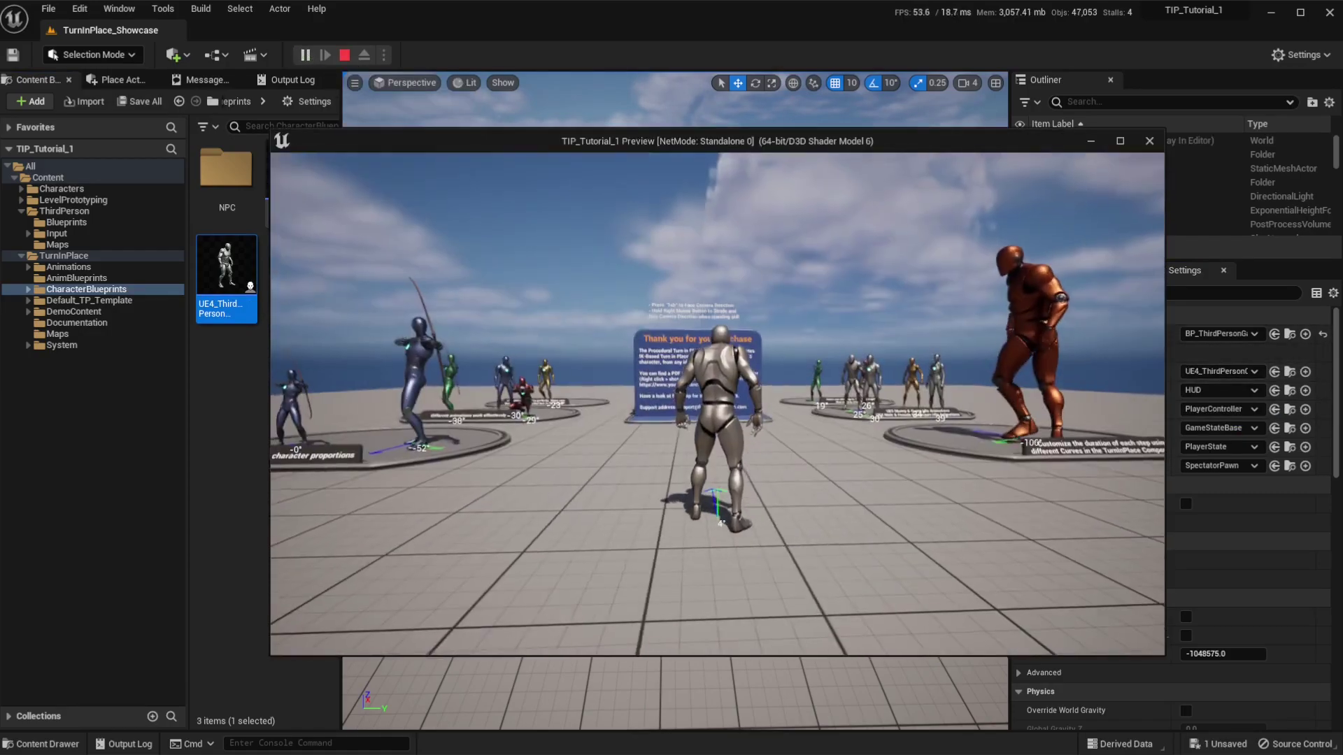
key(a)
key(w)
key(d)
key(s)
key(w)
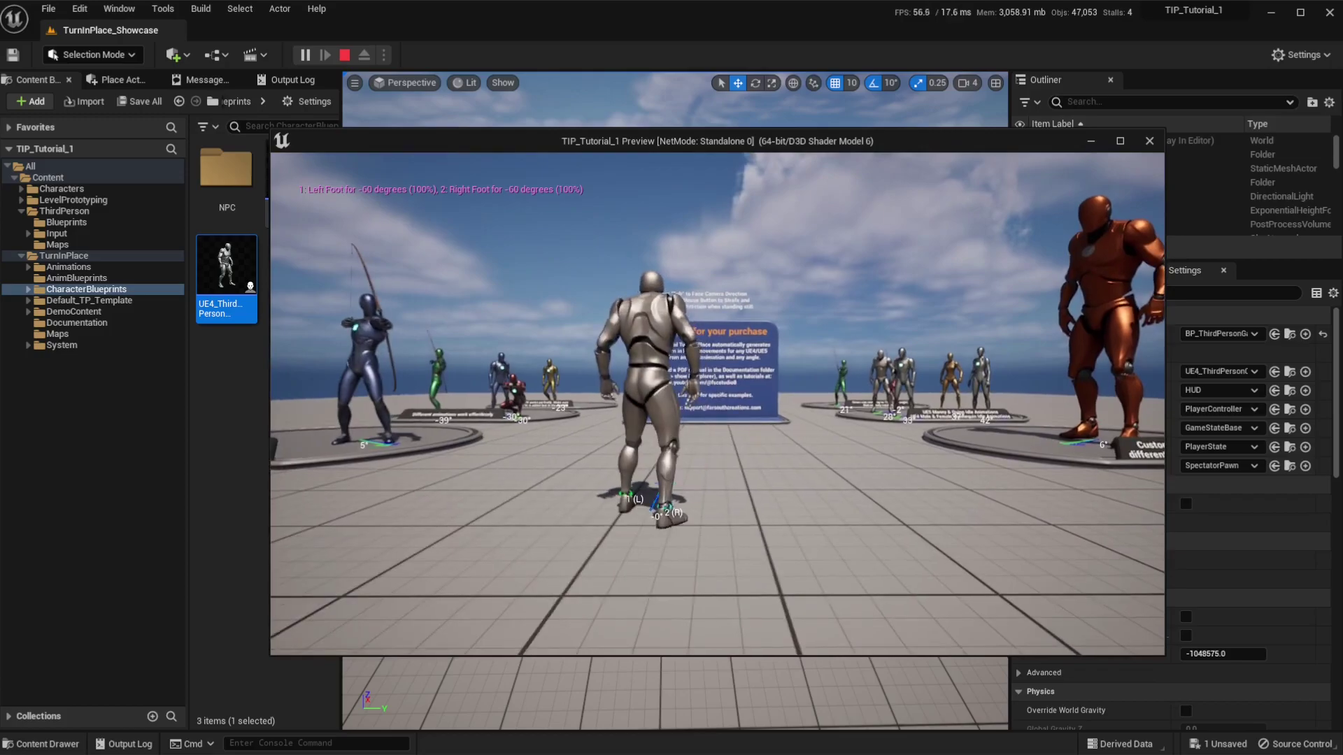
key(w)
key(s)
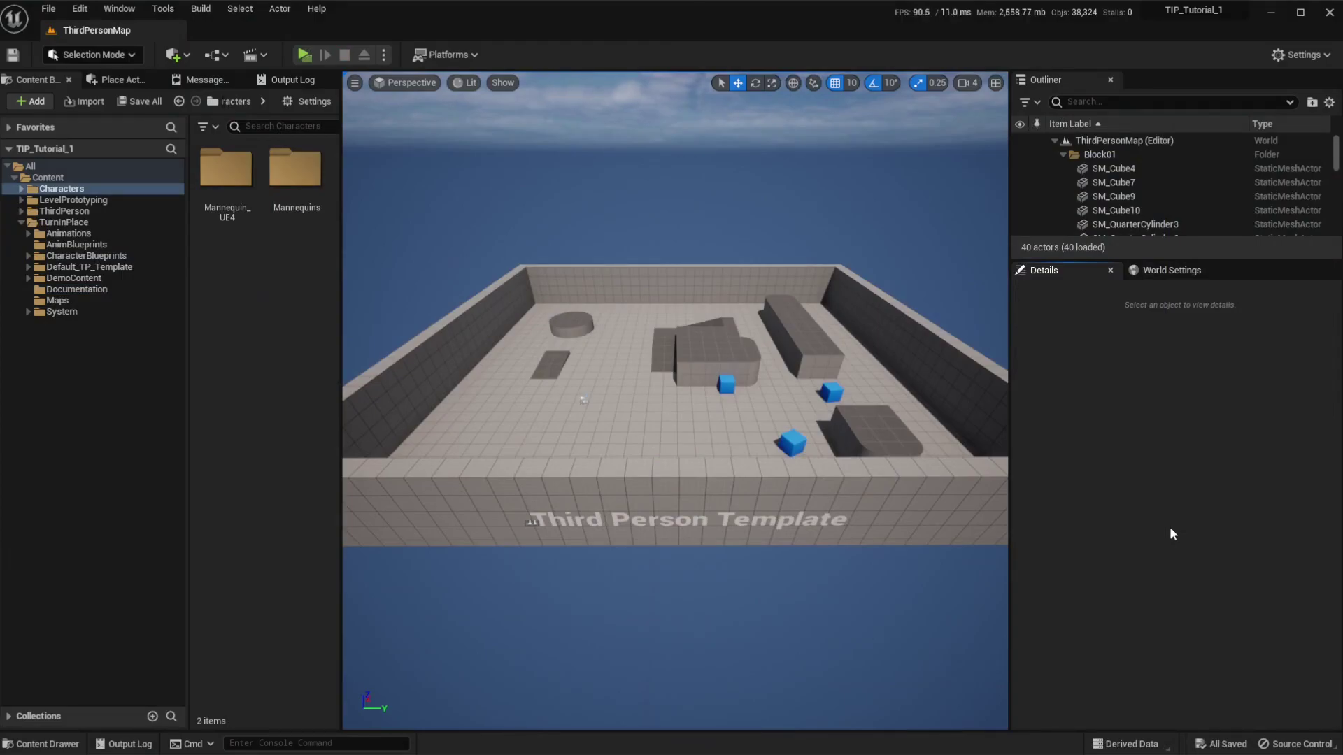
Step: Play ThirdPersonMap, run the default character back and forth to examine its movement, and end the play session
click(304, 54)
key(s)
key(w)
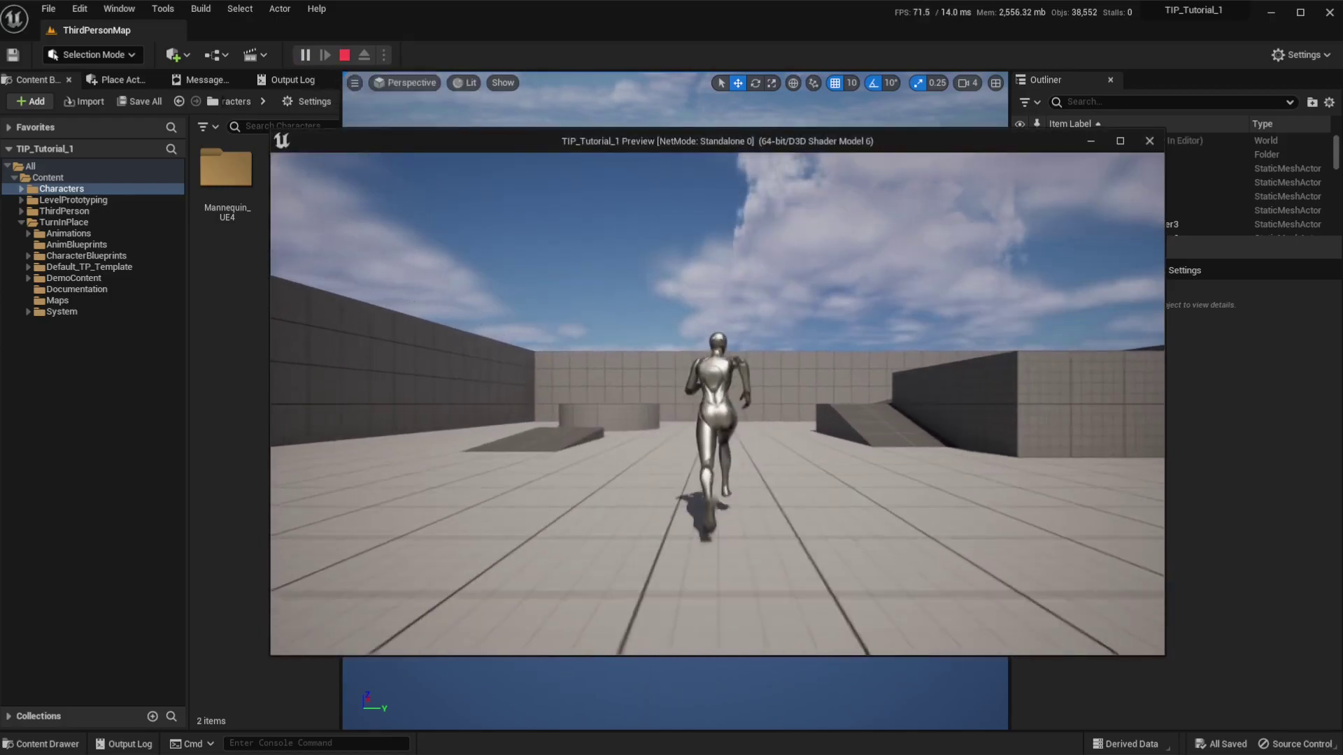
key(Escape)
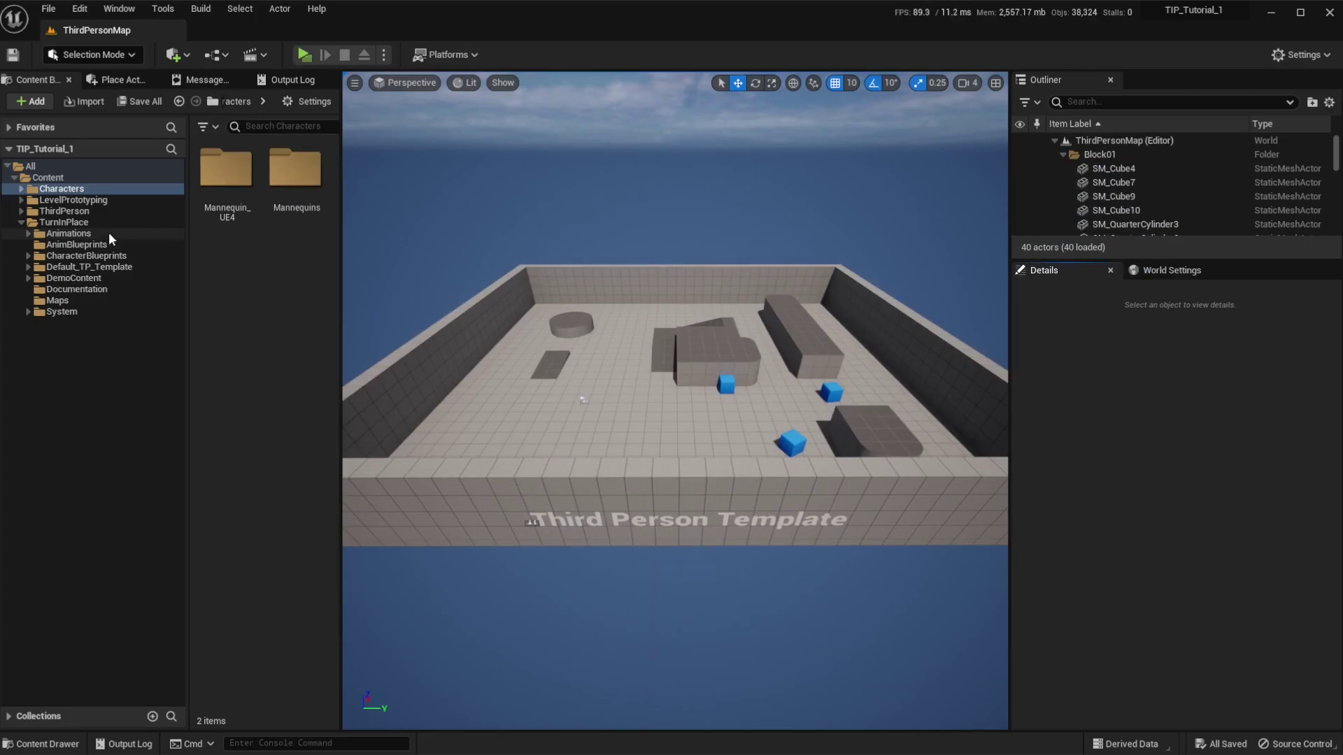
Step: Open the BP_ThirdPersonCharacter Blueprint from the ThirdPerson Blueprints folder
click(108, 202)
click(88, 211)
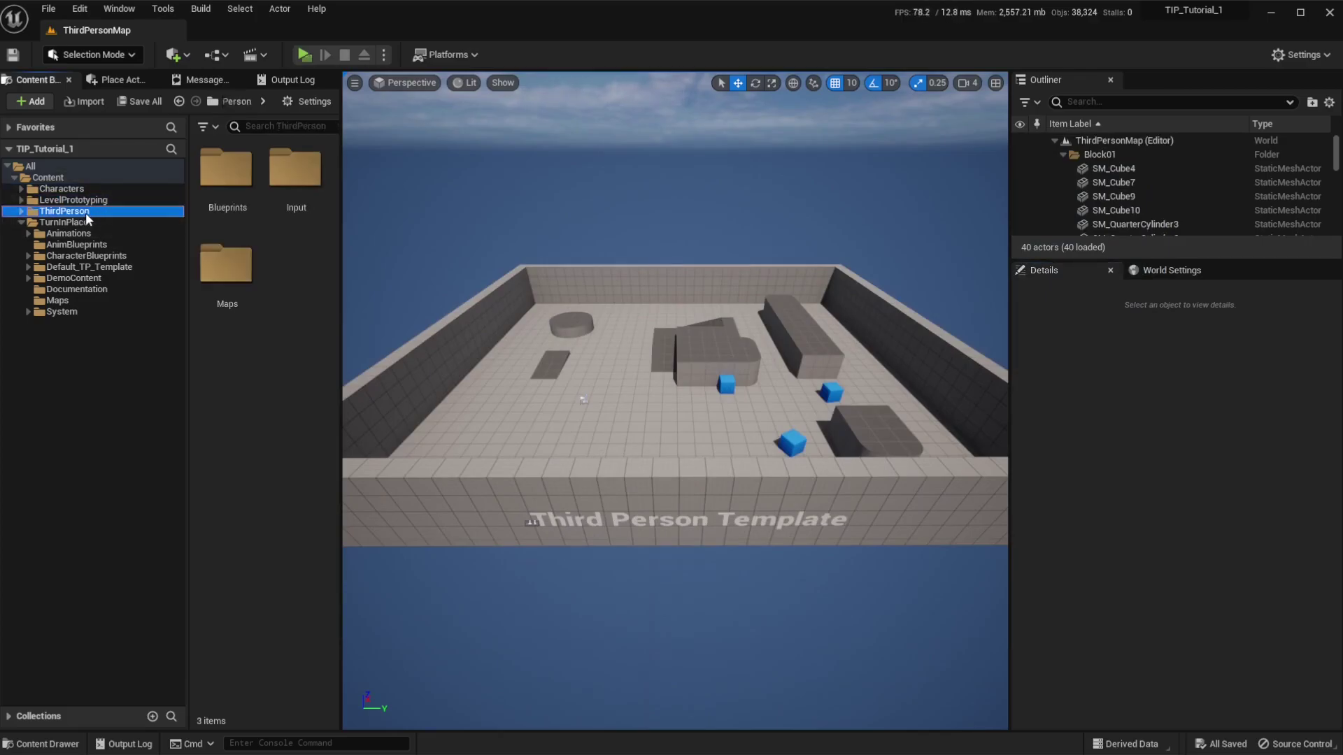
double_click(85, 211)
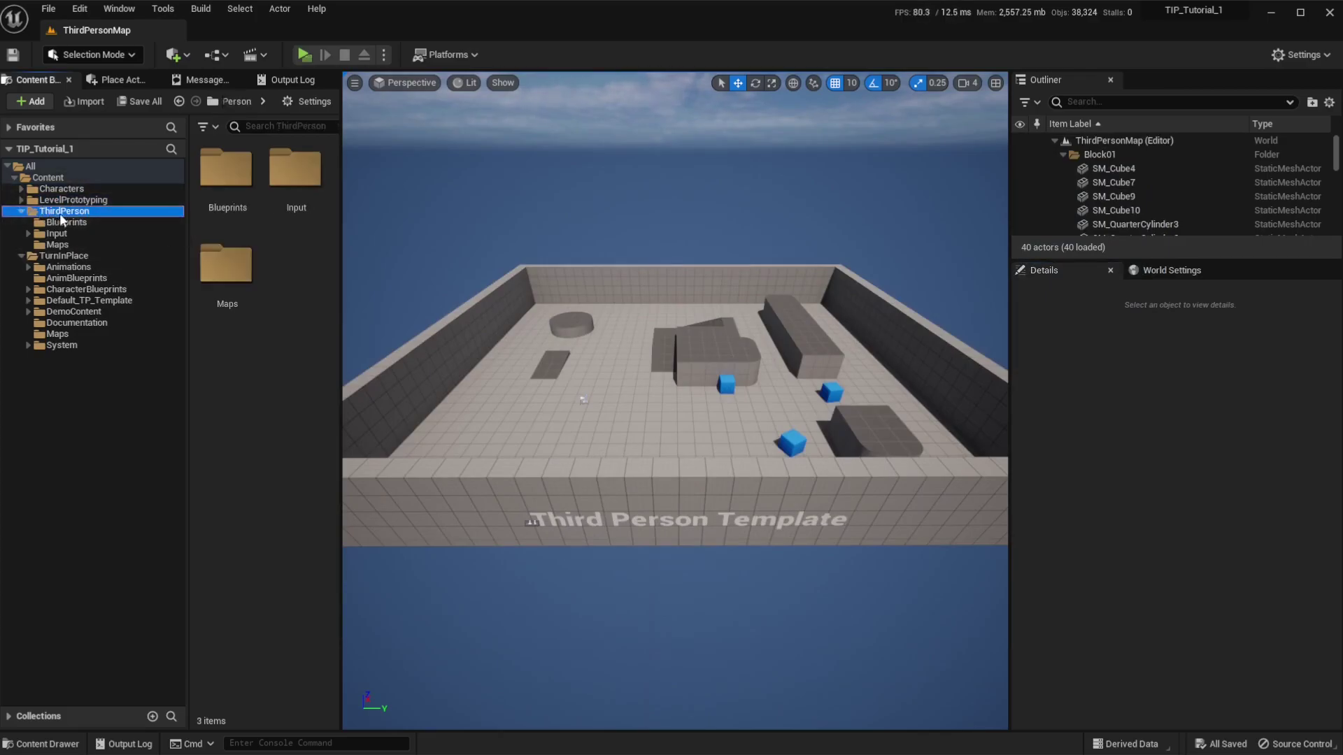
click(70, 222)
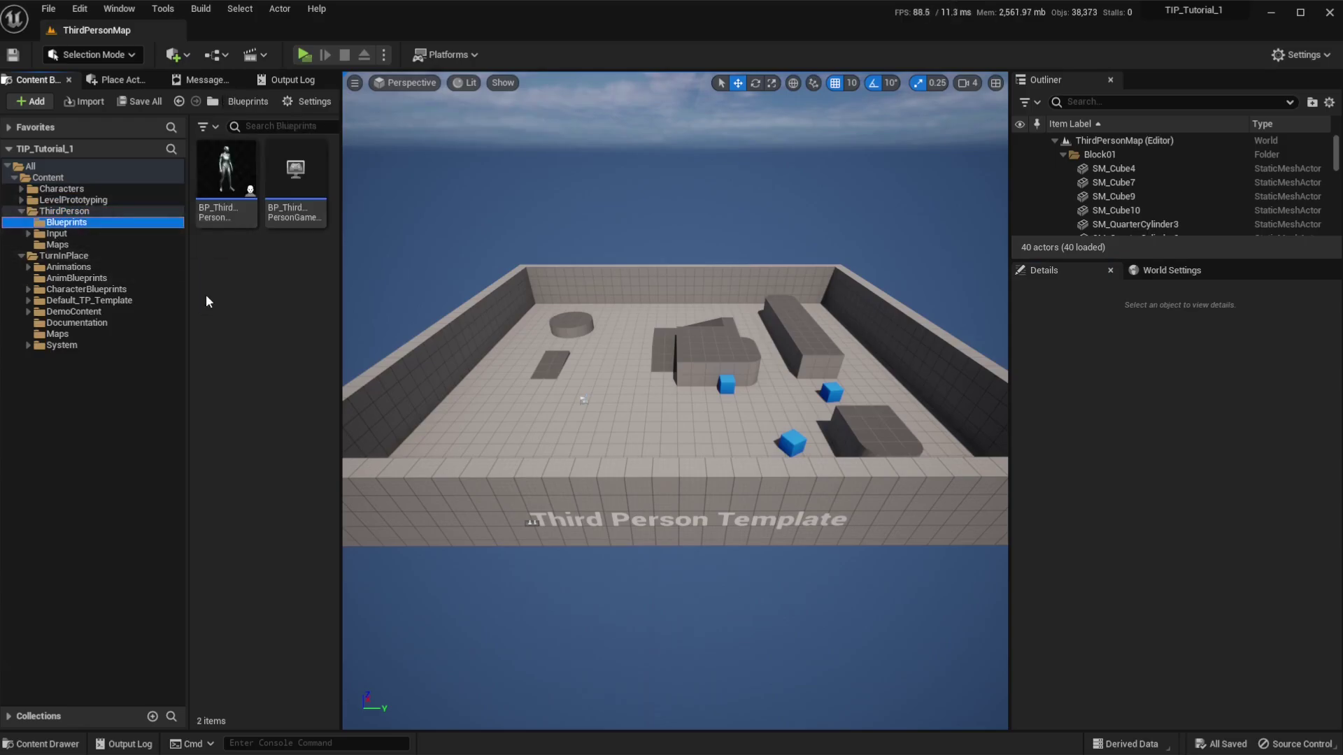
double_click(228, 231)
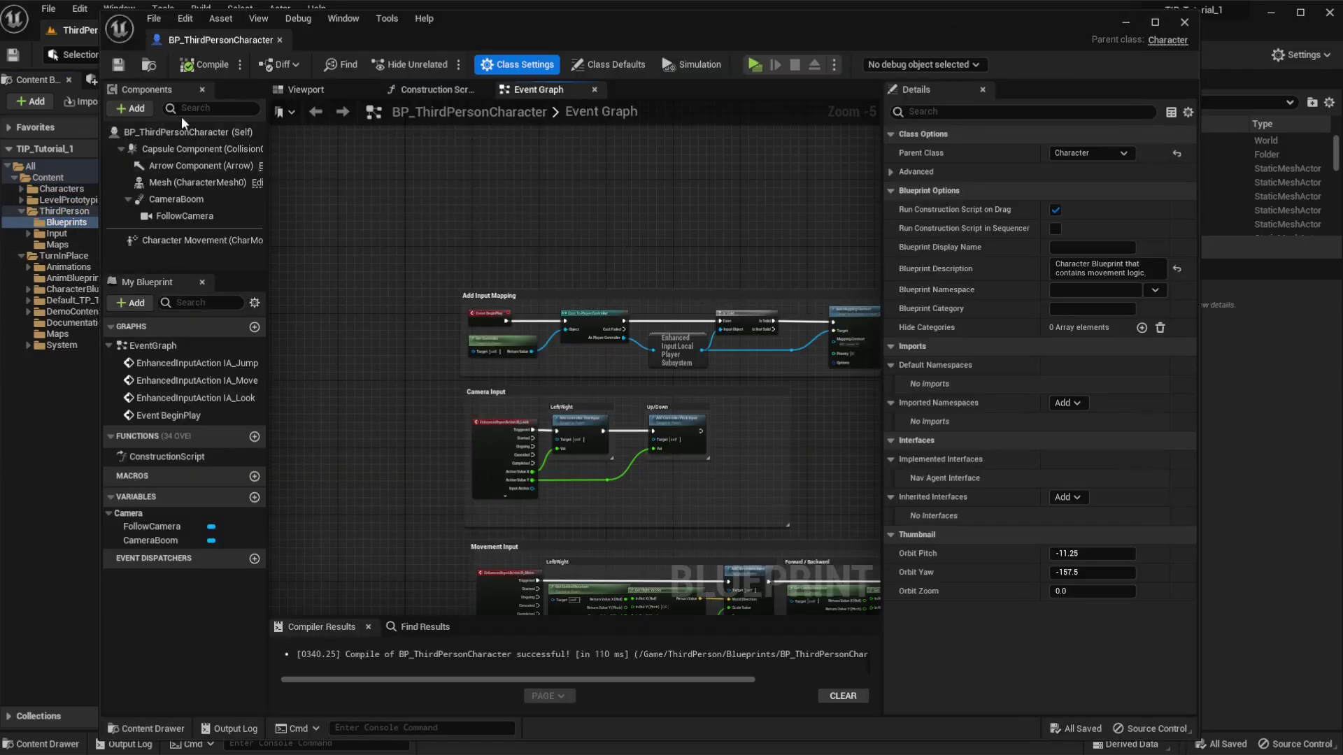
Step: Add a TurnInPlace_Component to BP_ThirdPersonCharacter
click(149, 111)
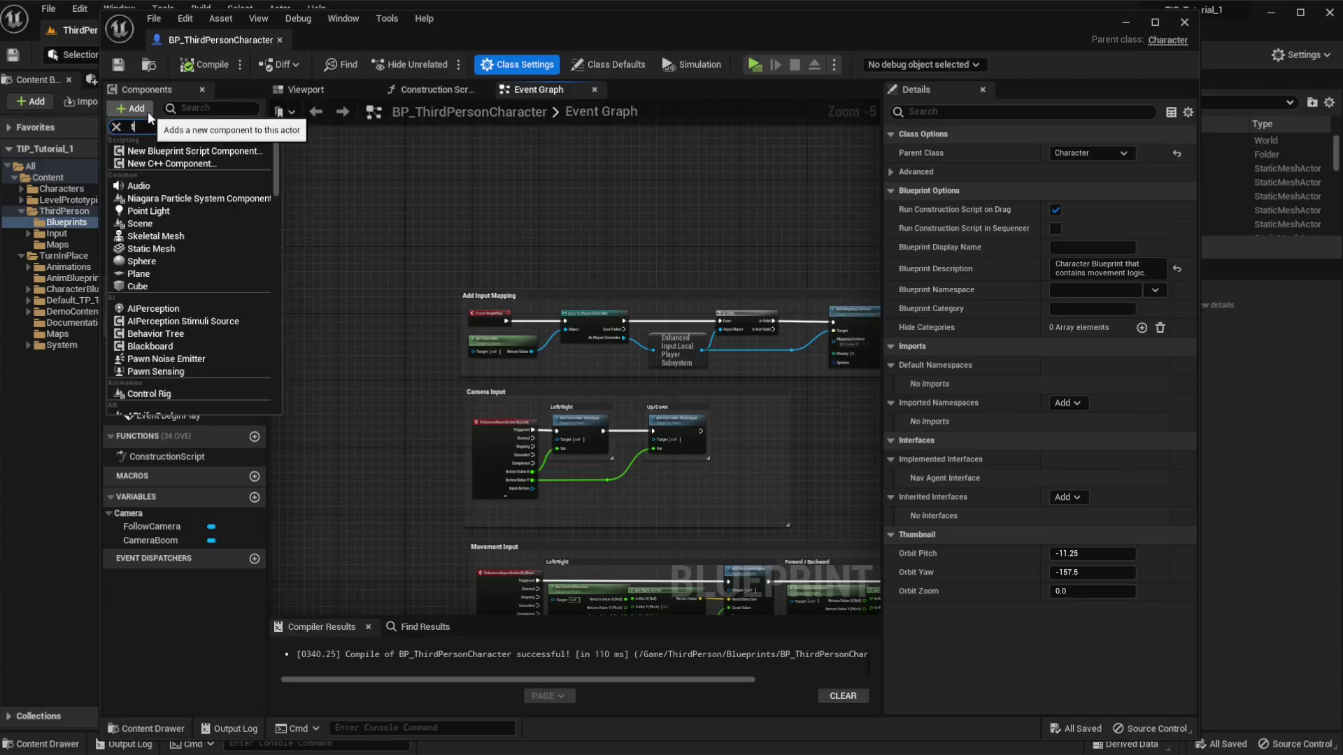
click(179, 155)
click(532, 256)
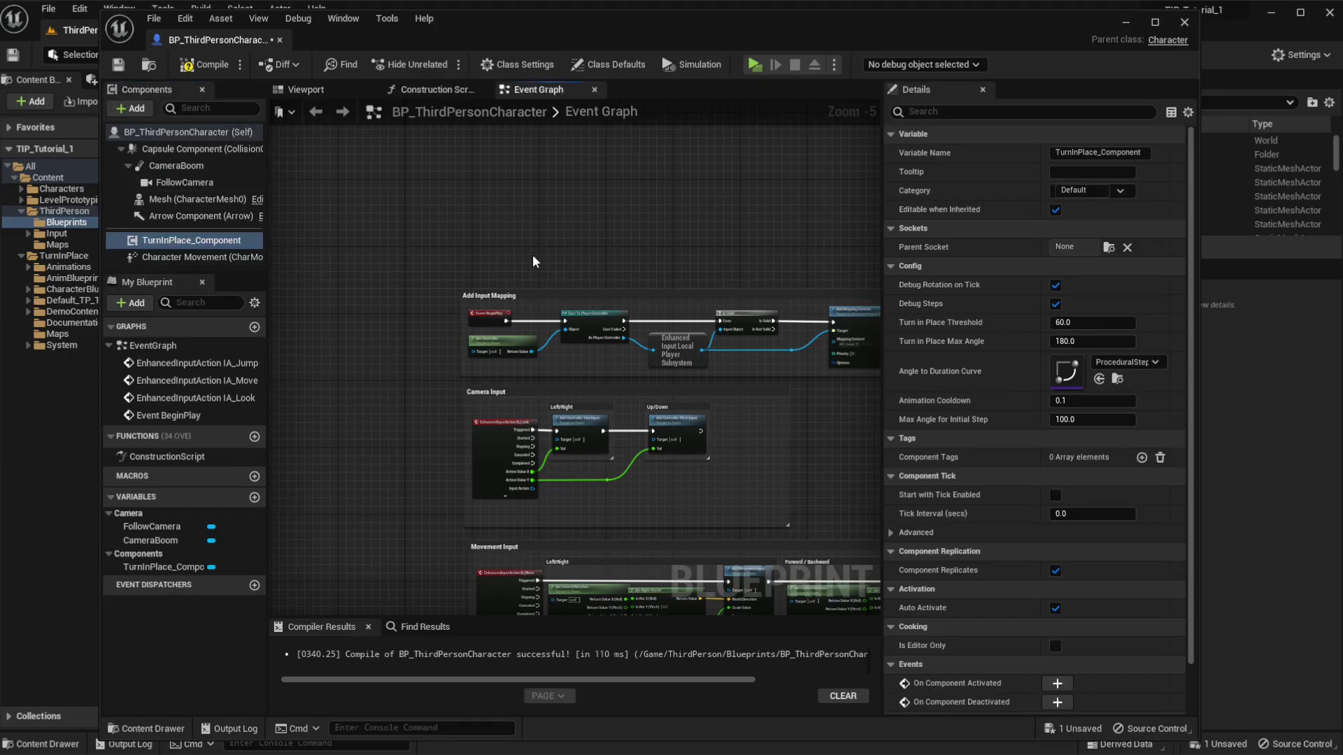
Step: Set the actor, mesh and CharacterMovement tick groups to During Physics in the class defaults, and compile and save the Blueprint
click(616, 65)
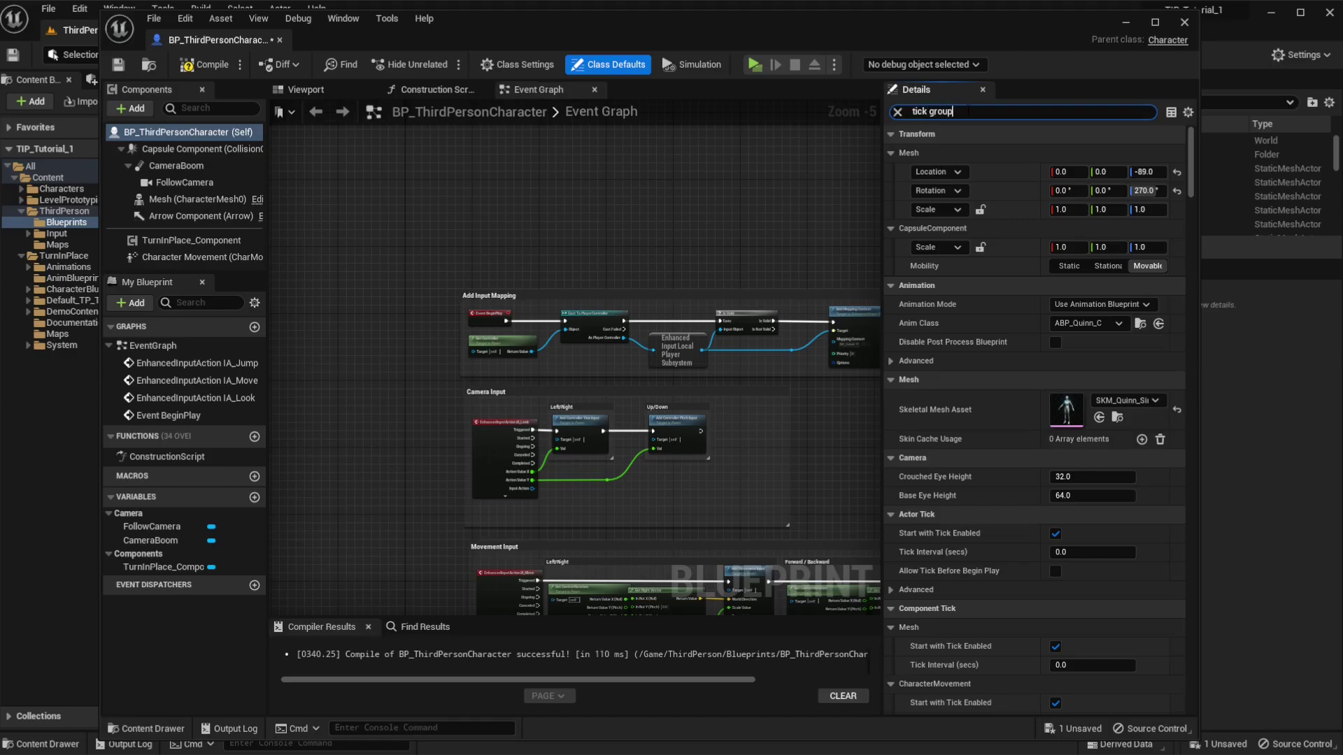
click(1108, 285)
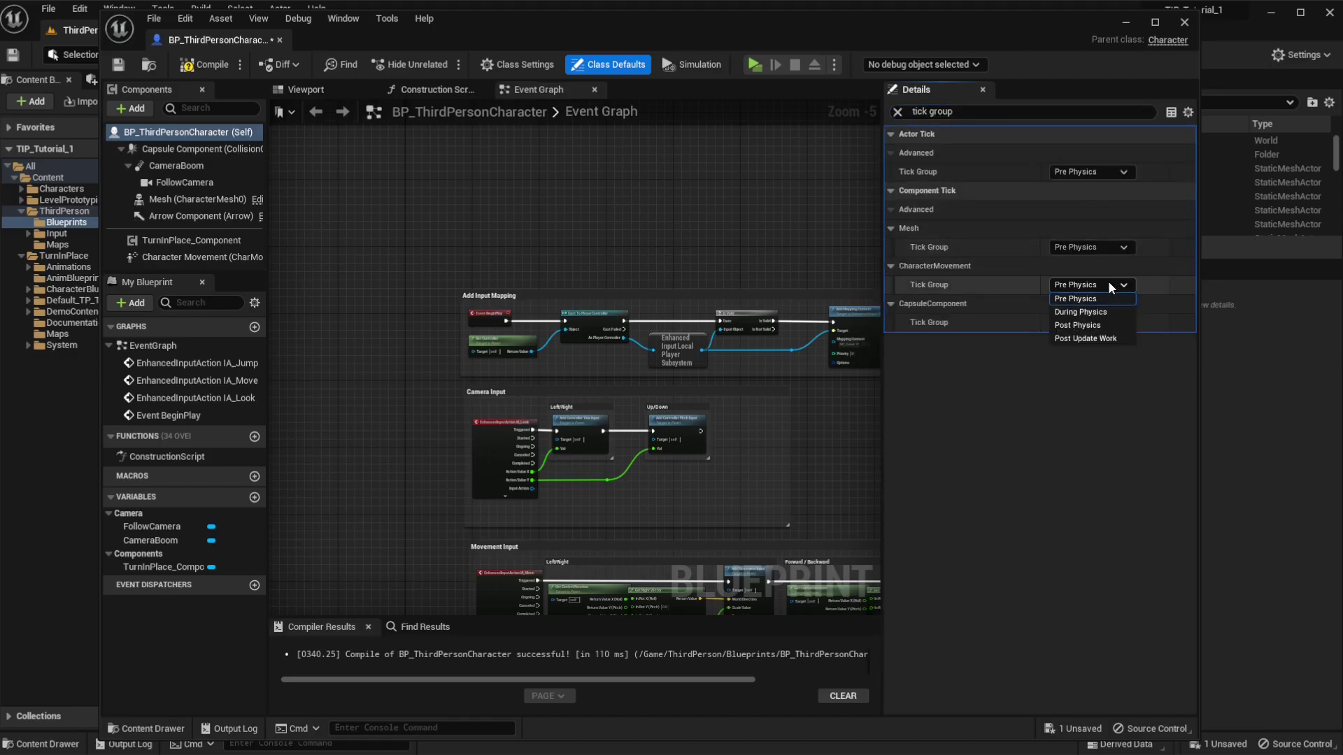
click(1096, 300)
click(1091, 247)
click(1080, 274)
click(1106, 171)
click(1104, 199)
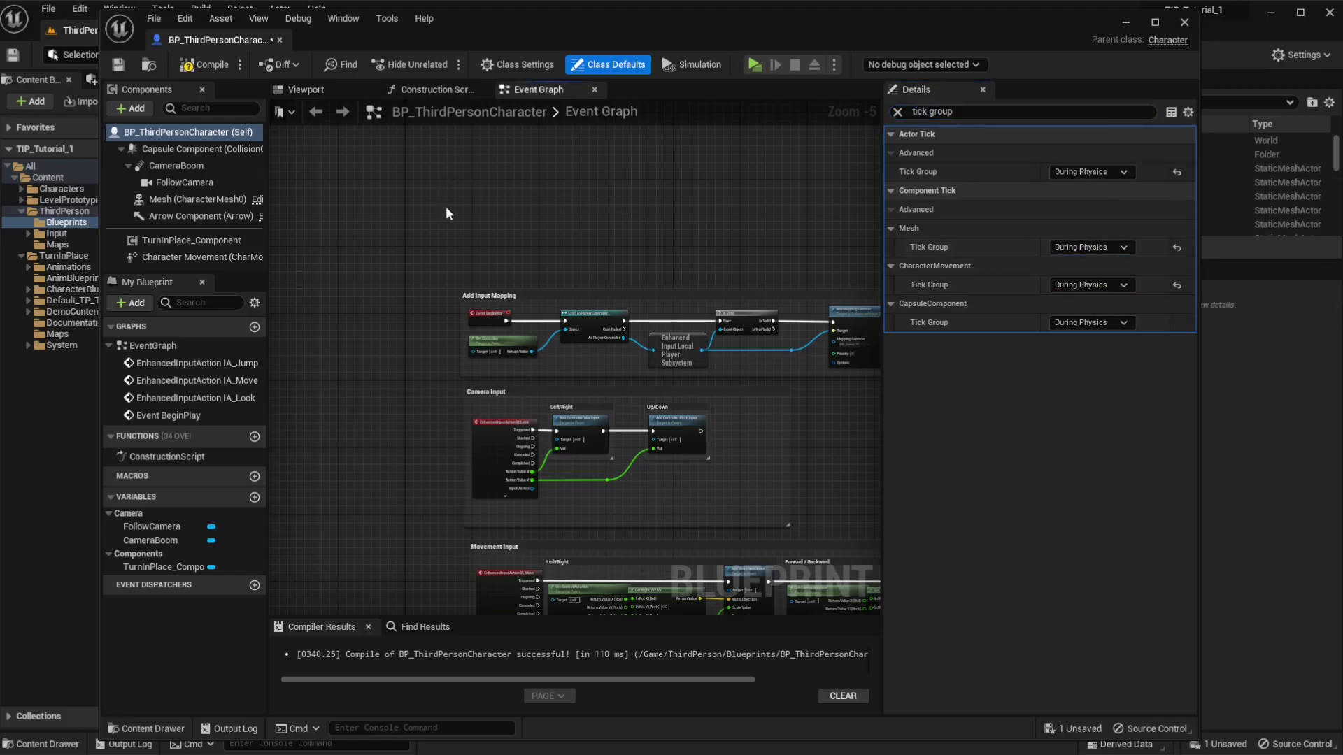
click(198, 64)
click(119, 64)
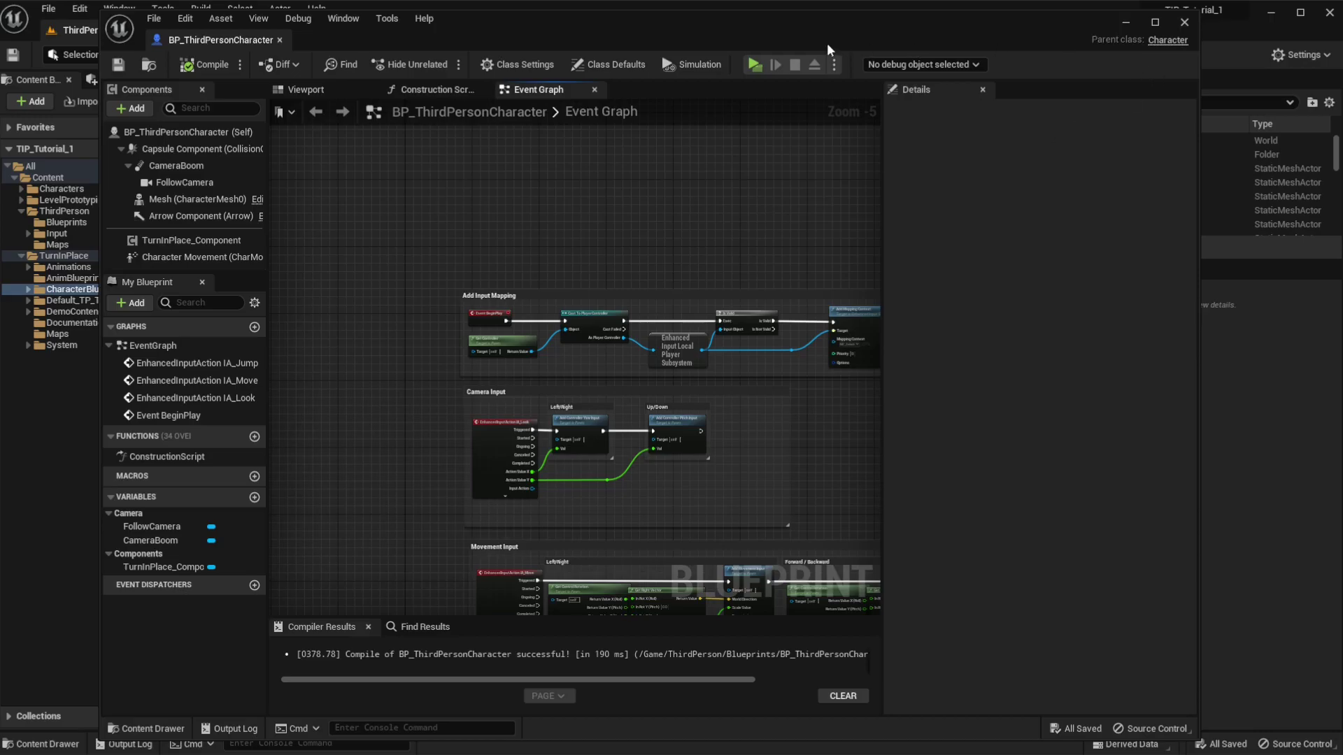
Step: Open BP_UE5_ThirdPersonCharacter from TurnInPlace CharacterBlueprints and copy the Rotate Character Smoothly event and the three example node groups
drag(794, 32, 871, 463)
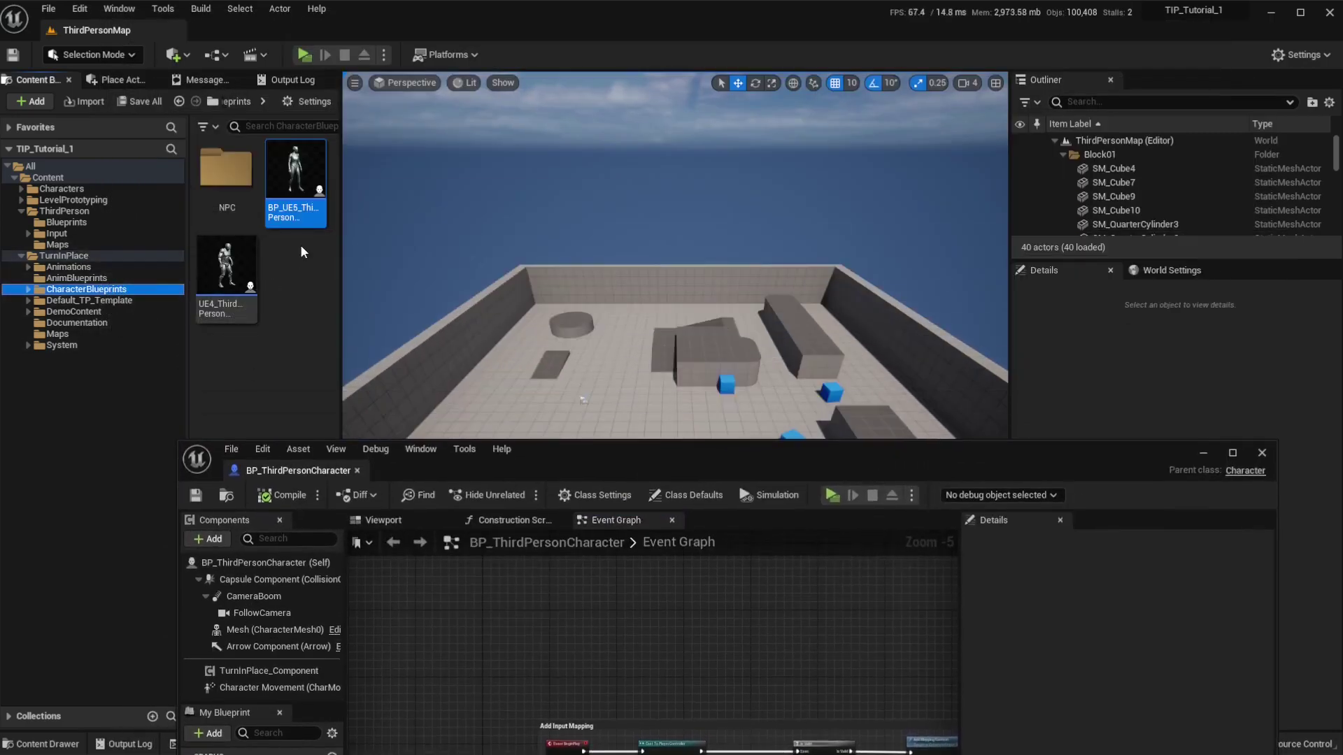
double_click(299, 217)
drag(839, 454, 883, 44)
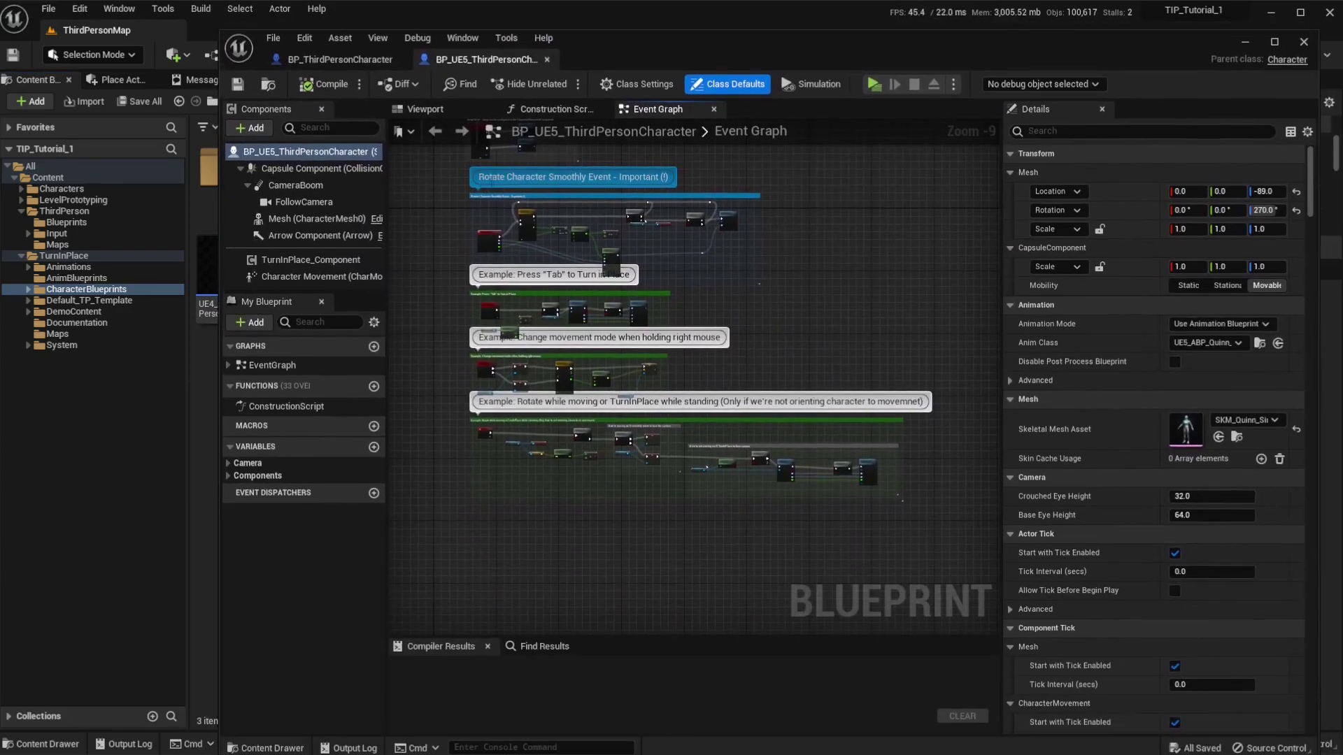
drag(438, 185, 932, 546)
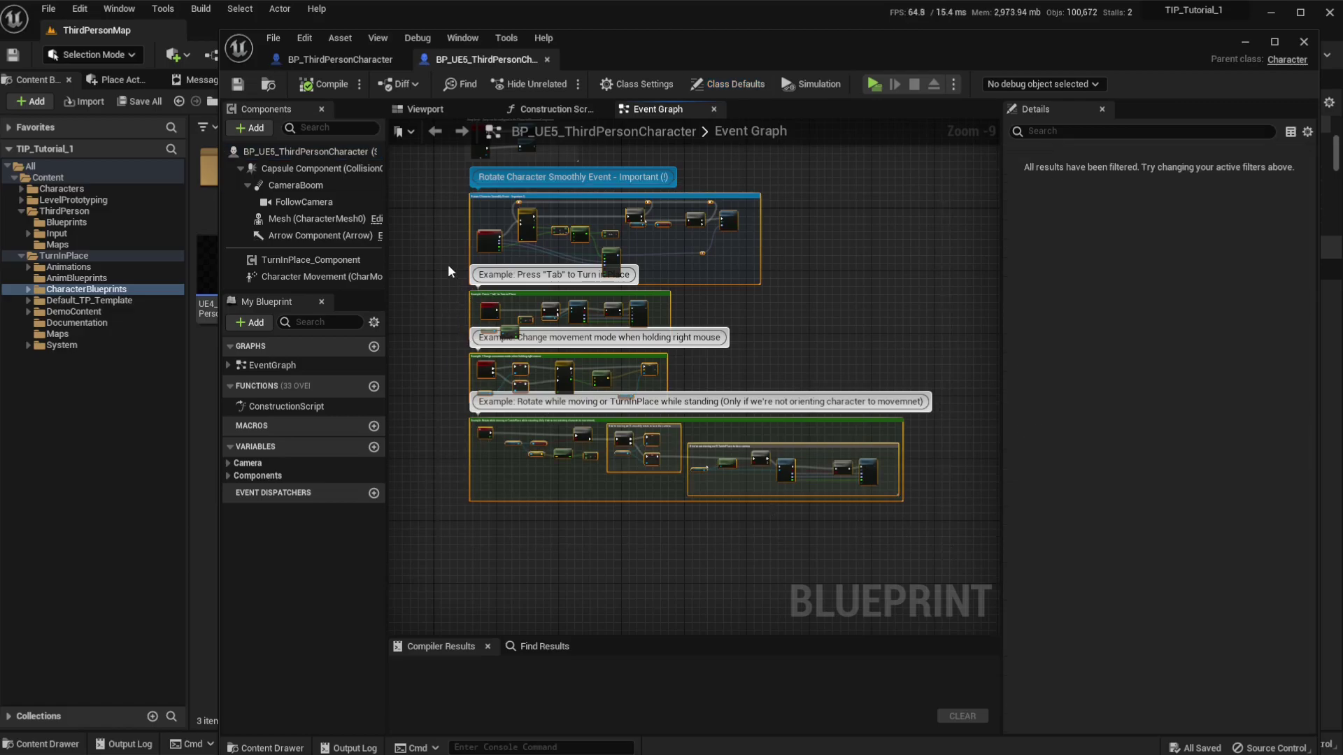
Step: Paste the copied event groups into an empty area of BP_ThirdPersonCharacter's Event Graph, and compile and save the Blueprint
click(343, 61)
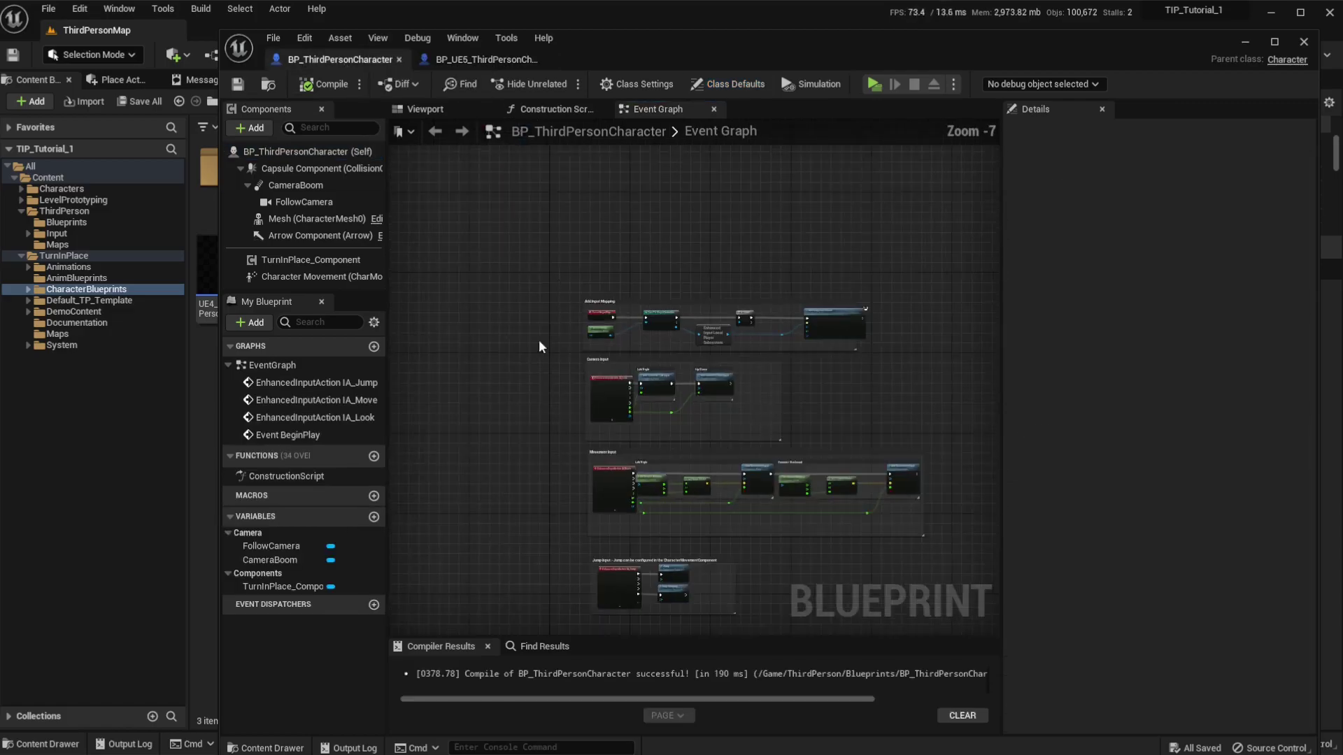
right_drag(555, 528, 473, 176)
right_drag(506, 419, 520, 302)
key(ctrl+v)
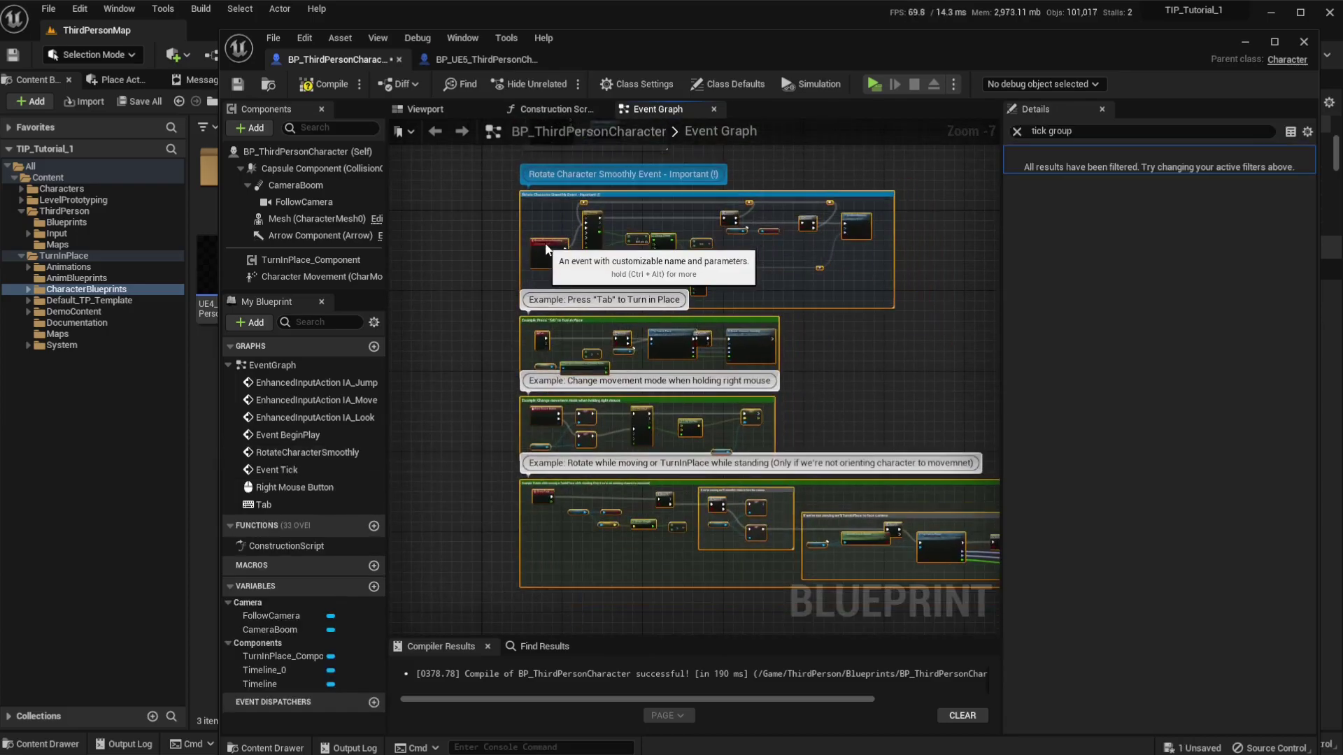
drag(543, 243, 547, 243)
click(510, 212)
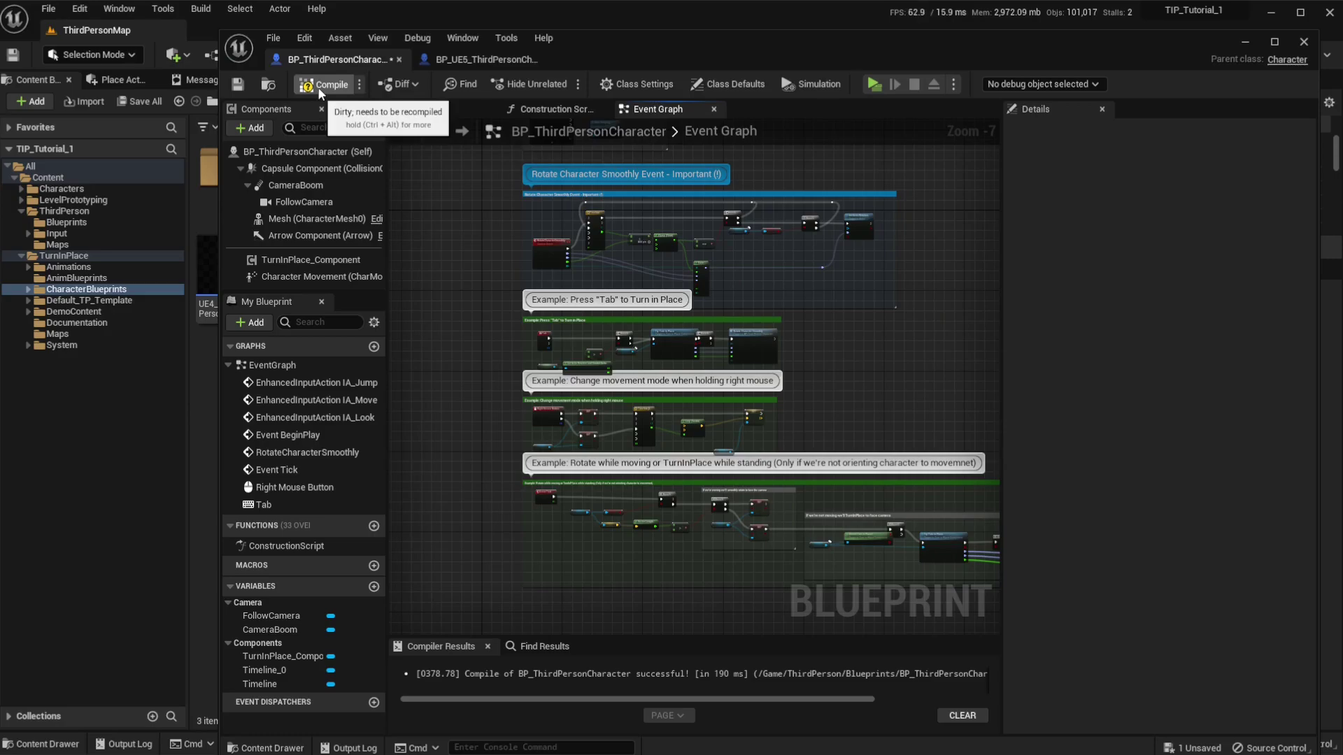
click(318, 87)
click(238, 86)
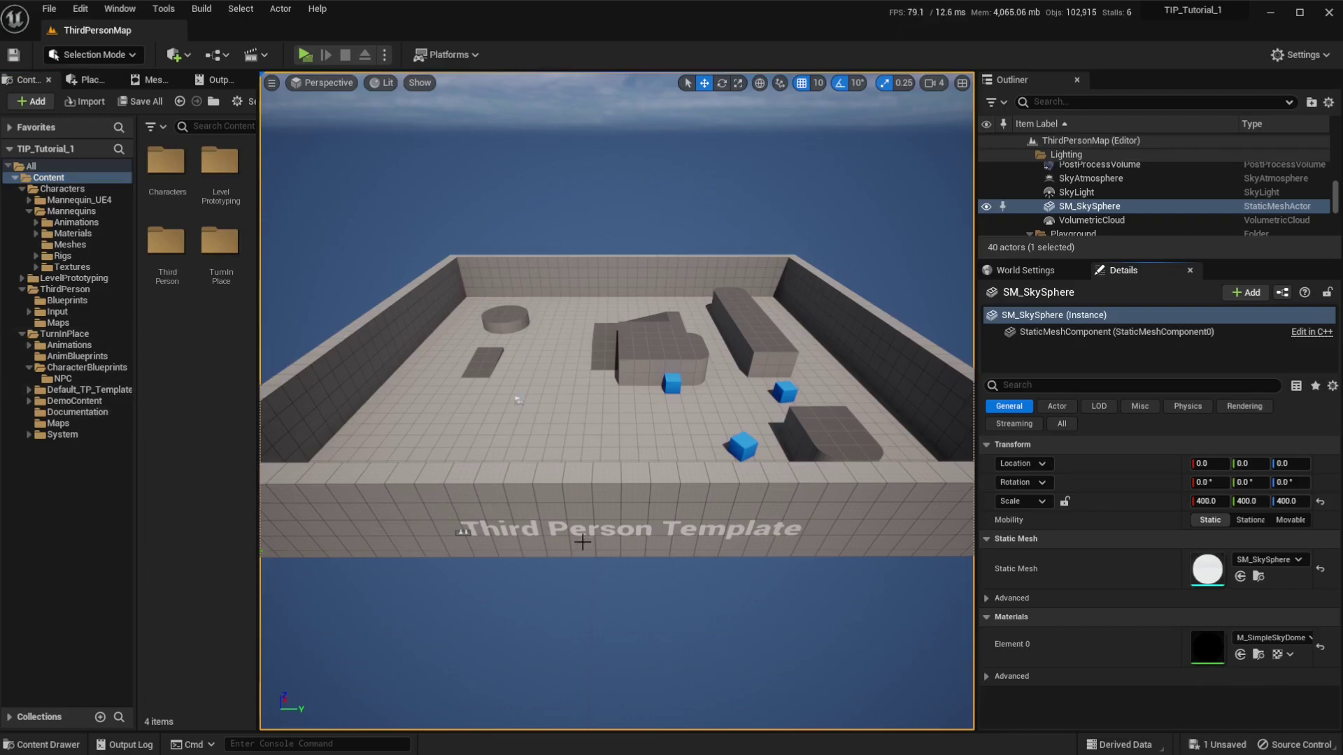
Step: Open the ABP_Manny animation Blueprint from the Mannequins Animations folder
click(86, 211)
click(75, 223)
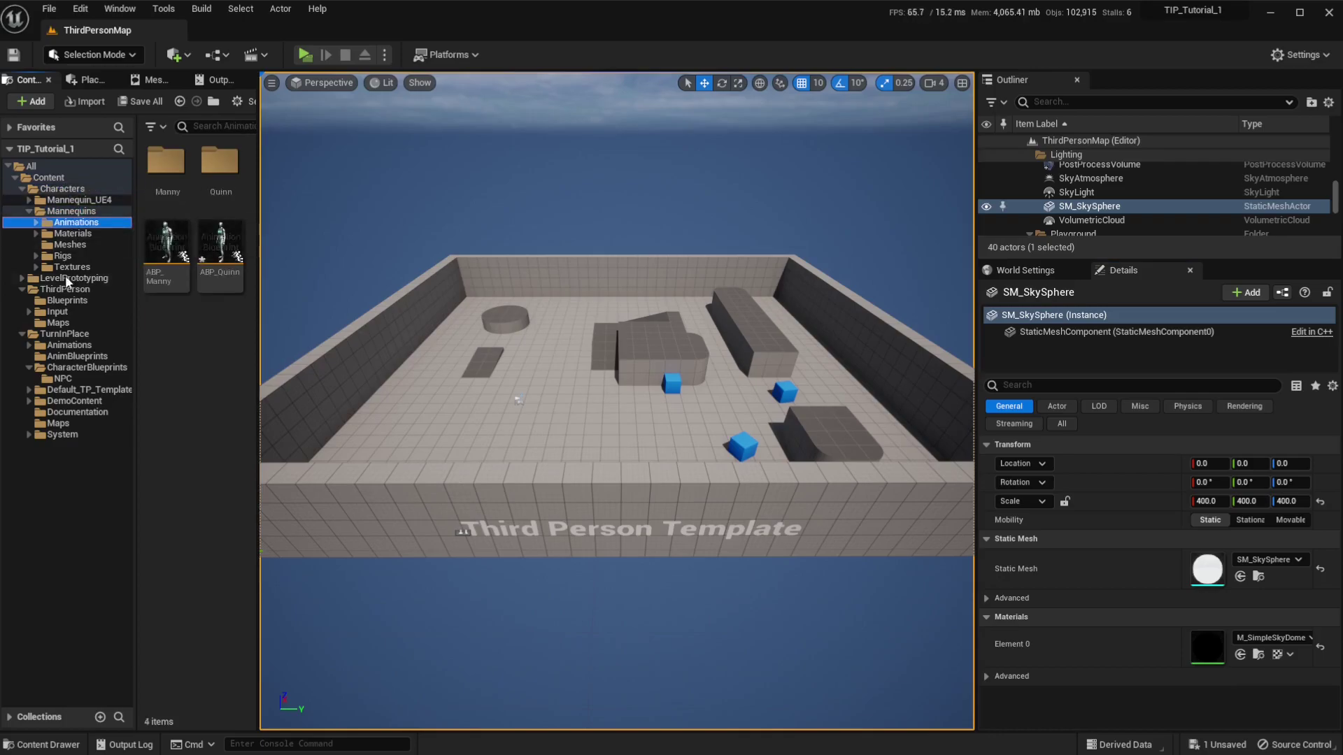
click(168, 282)
double_click(166, 290)
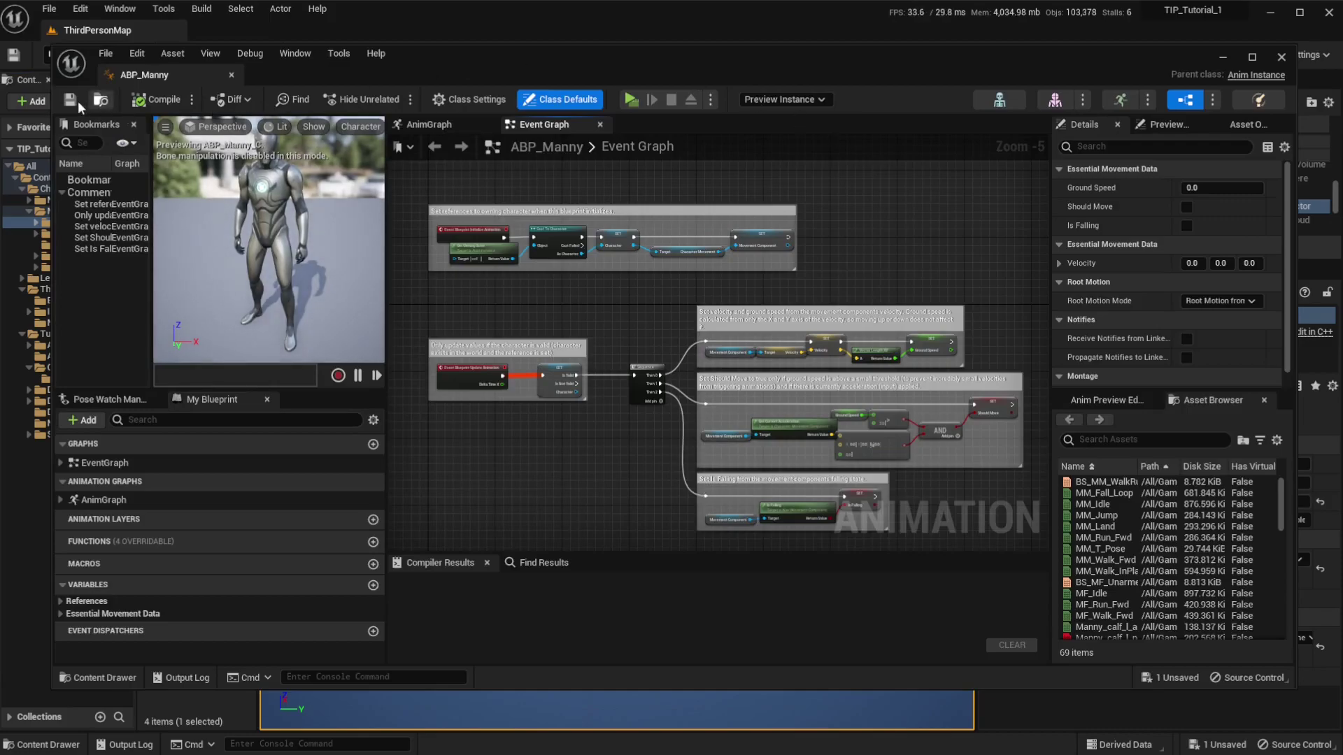
Step: Open UE5_ABP_MannyExample from the TurnInPlace AnimBlueprints folder alongside ABP_Manny
drag(50, 91, 285, 91)
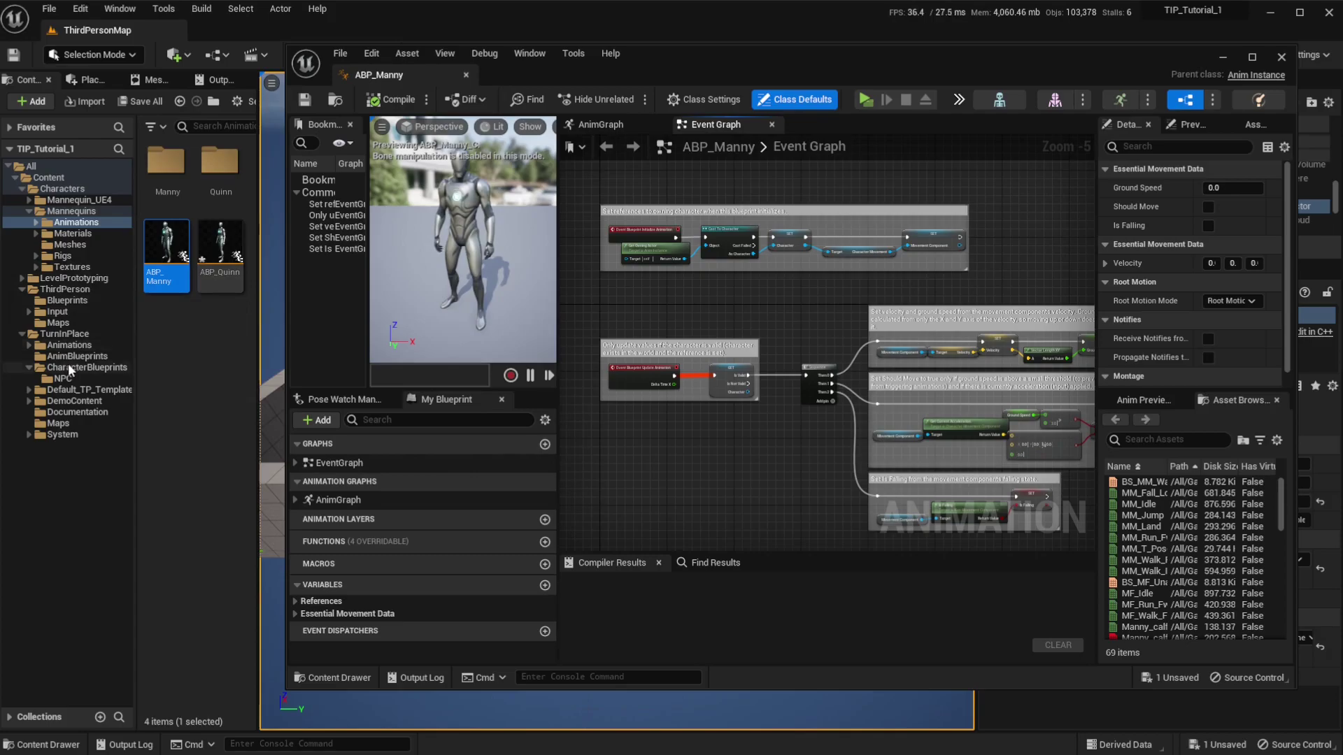
click(79, 343)
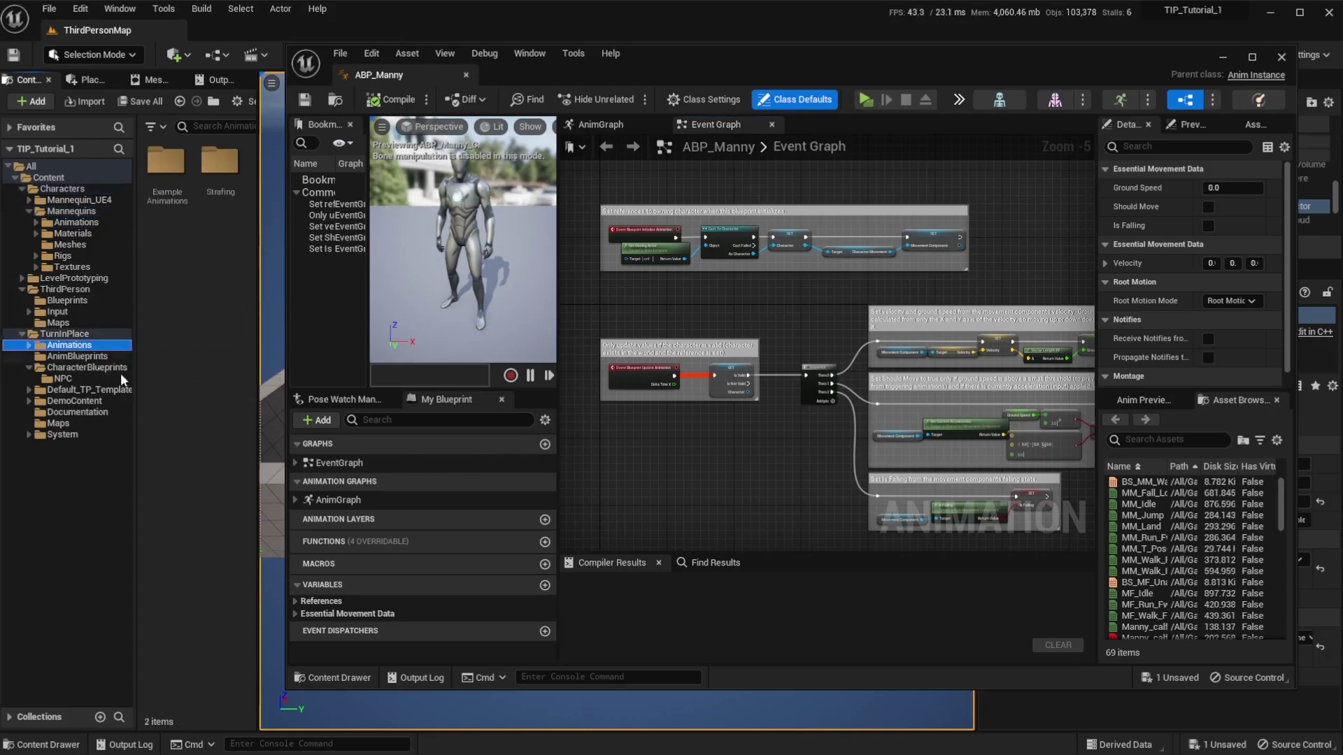
click(77, 356)
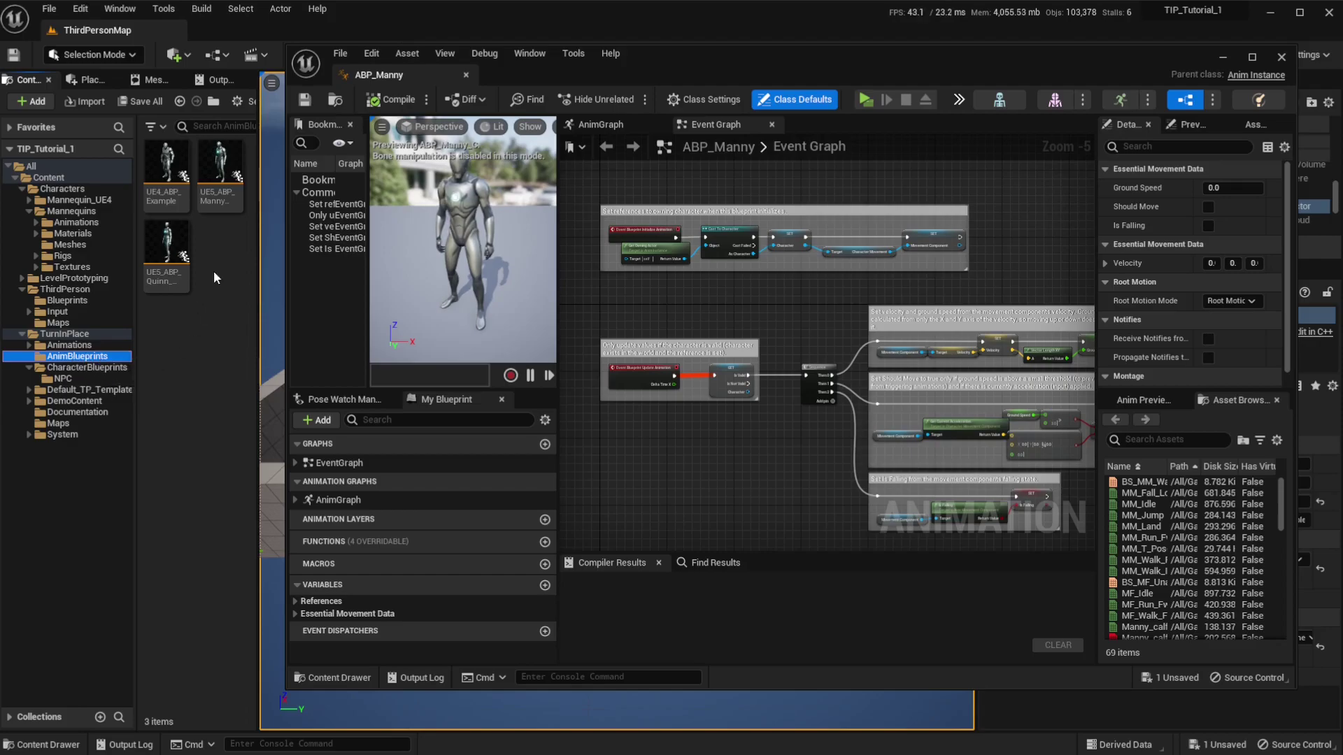
mouse_move(230, 201)
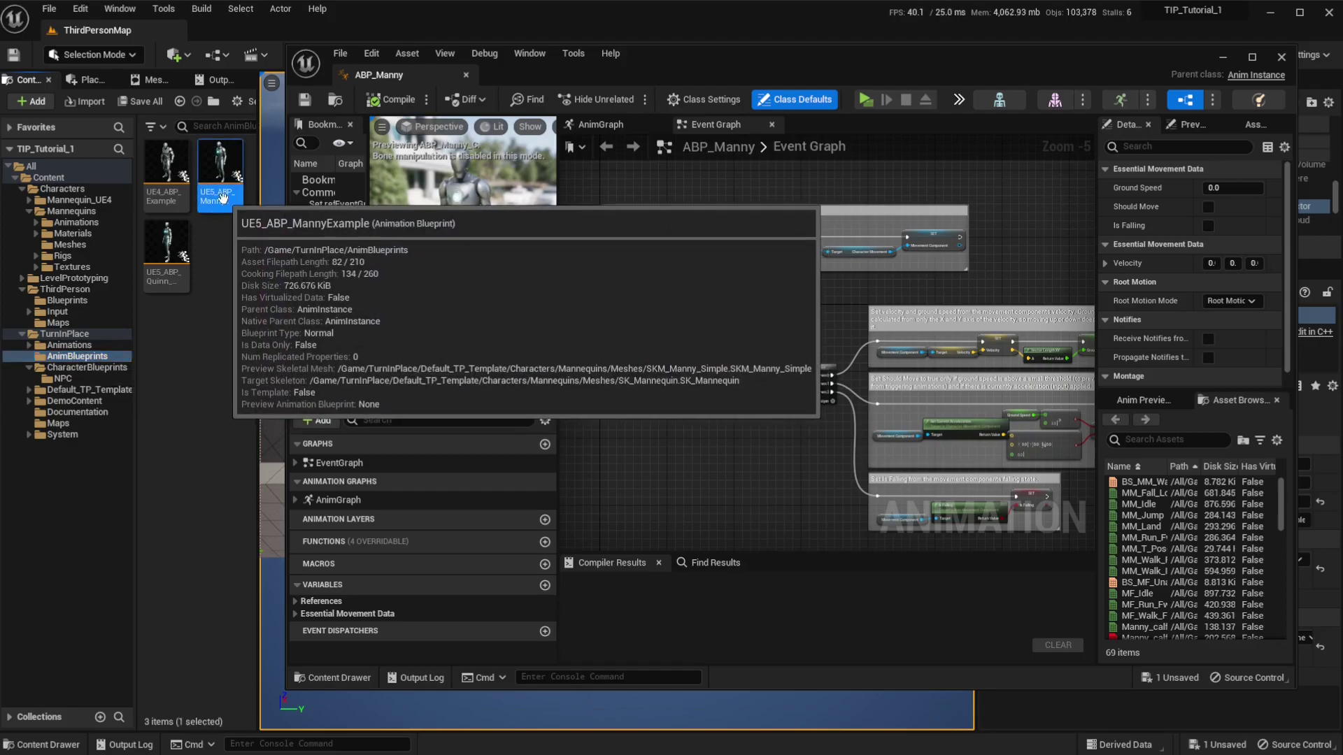
double_click(222, 199)
Step: Add TurnInPlace_Interface to the implemented interfaces in ABP_Manny's class settings, and compile and save the Blueprint
click(396, 75)
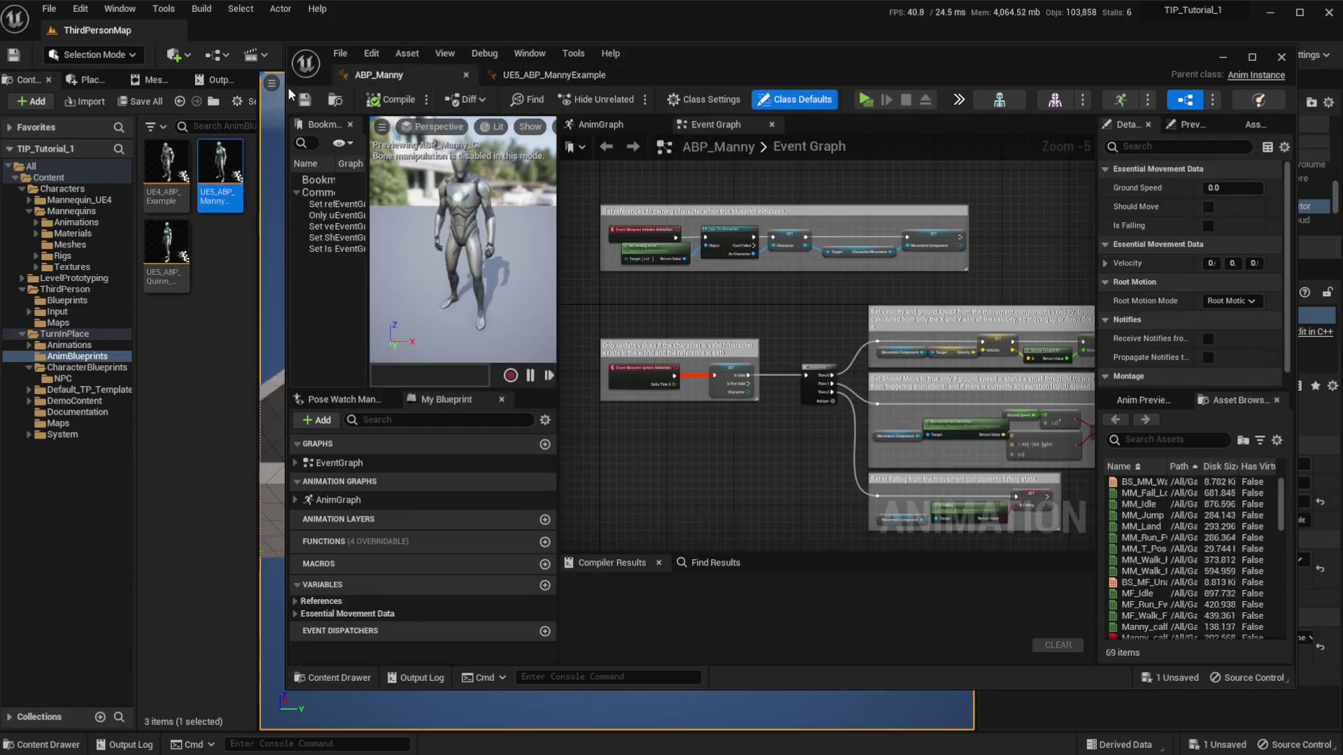
drag(286, 86, 113, 103)
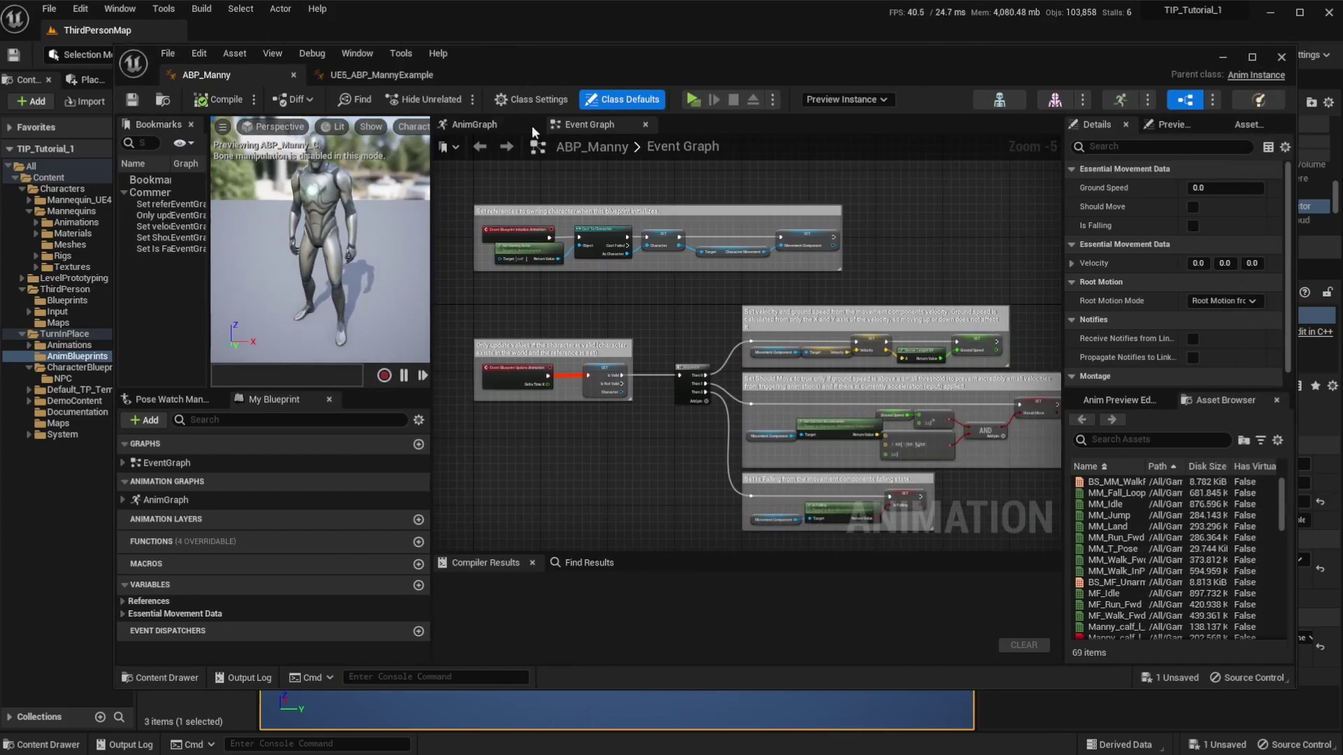
click(535, 100)
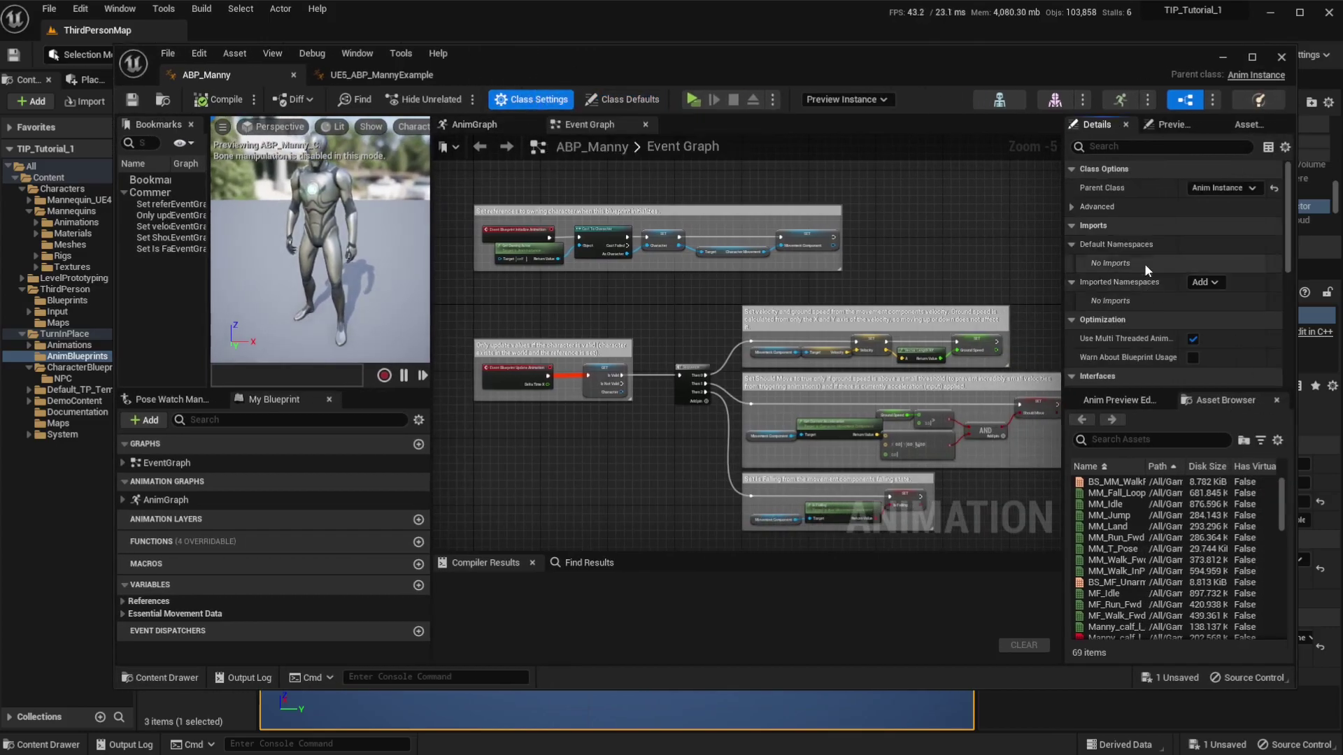
scroll(1140, 294, down, 1)
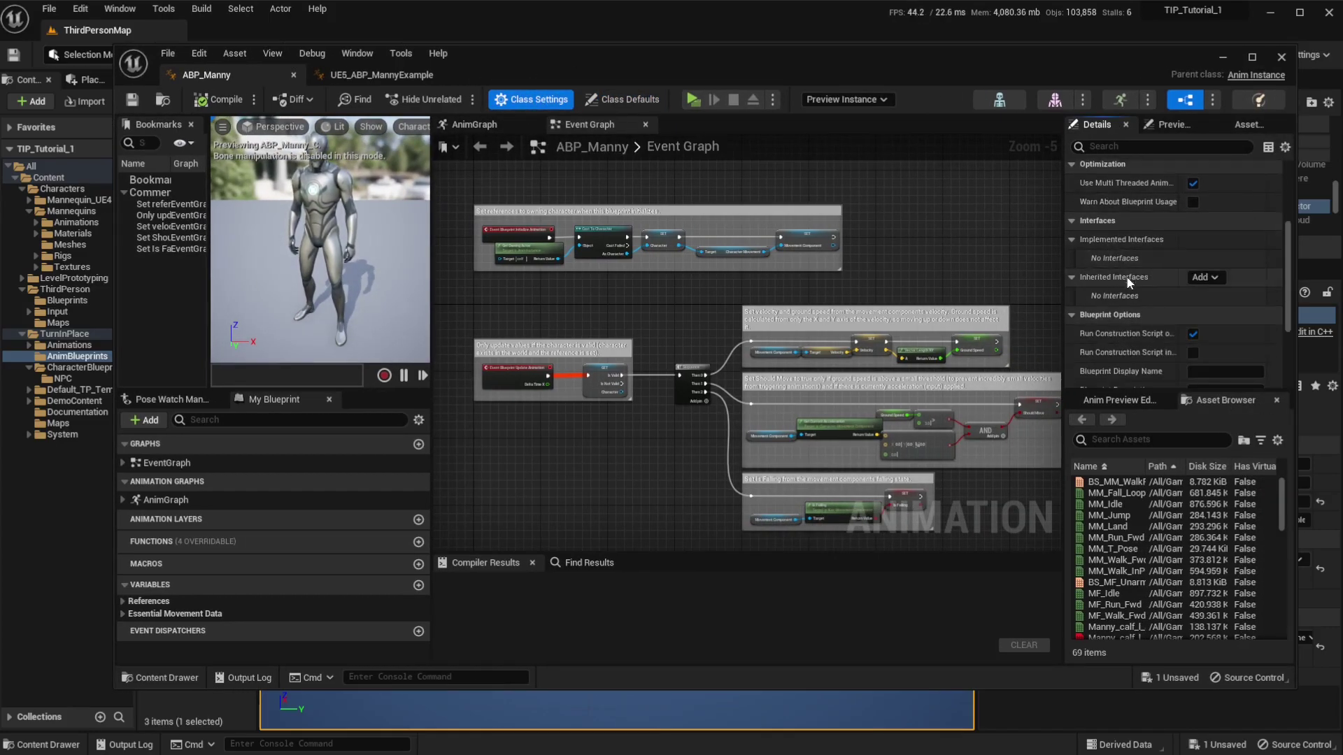
click(1204, 277)
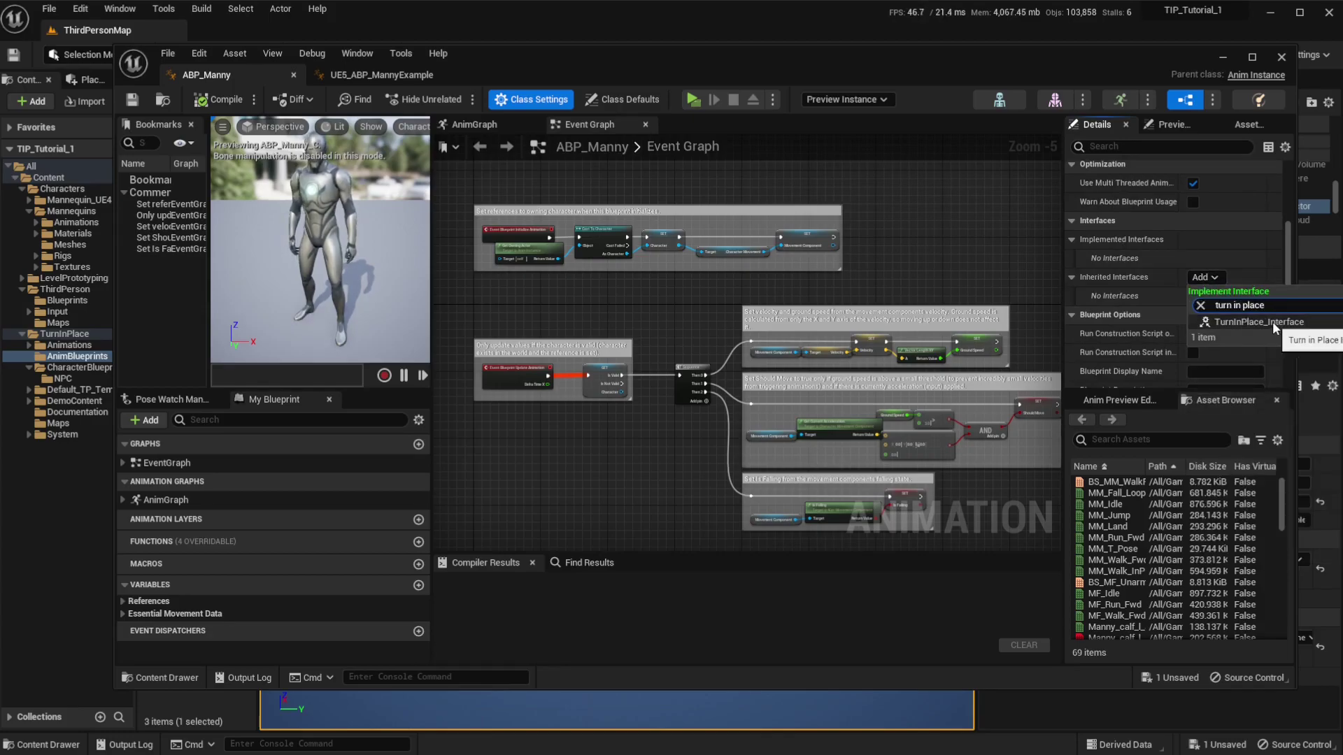
click(1273, 321)
click(218, 99)
click(133, 100)
scroll(637, 392, down, 2)
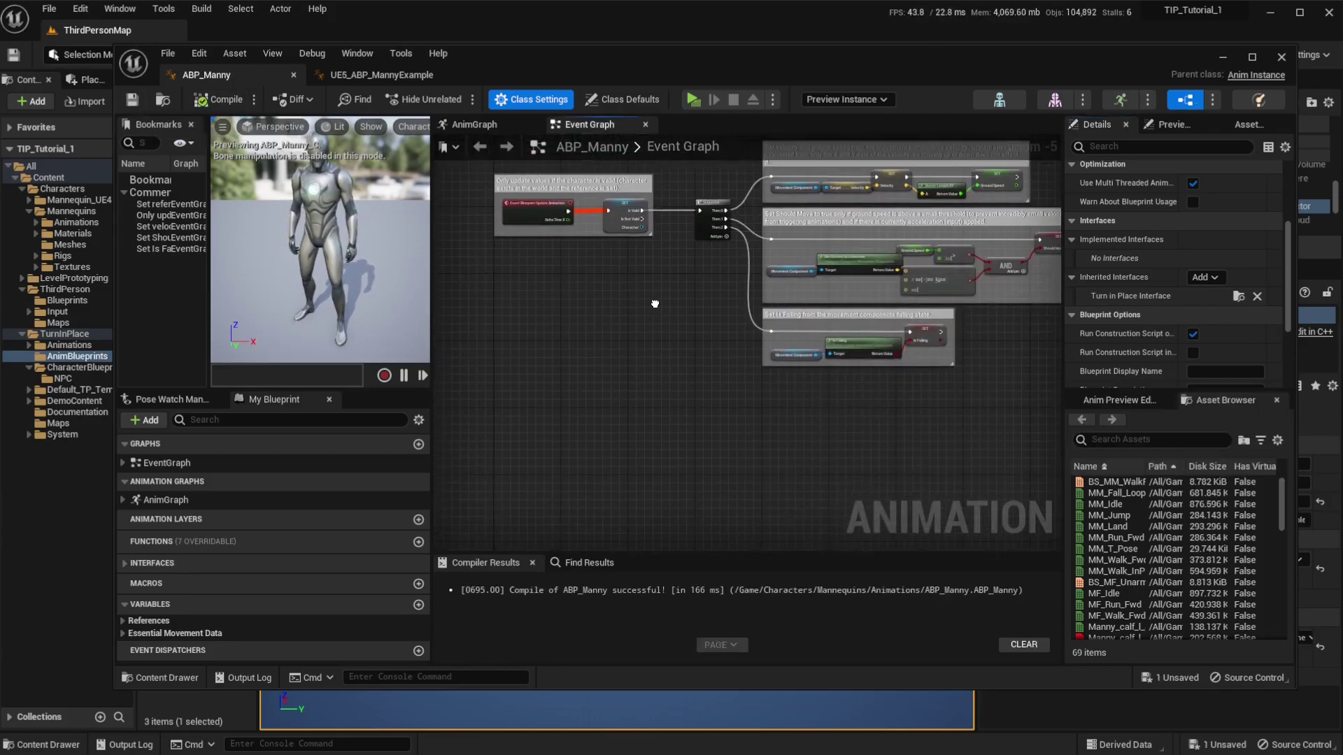
Step: Open the Get Turn in Place Control Rig interface function in UE5_ABP_MannyExample and copy its nodes between the entry and return nodes
click(379, 75)
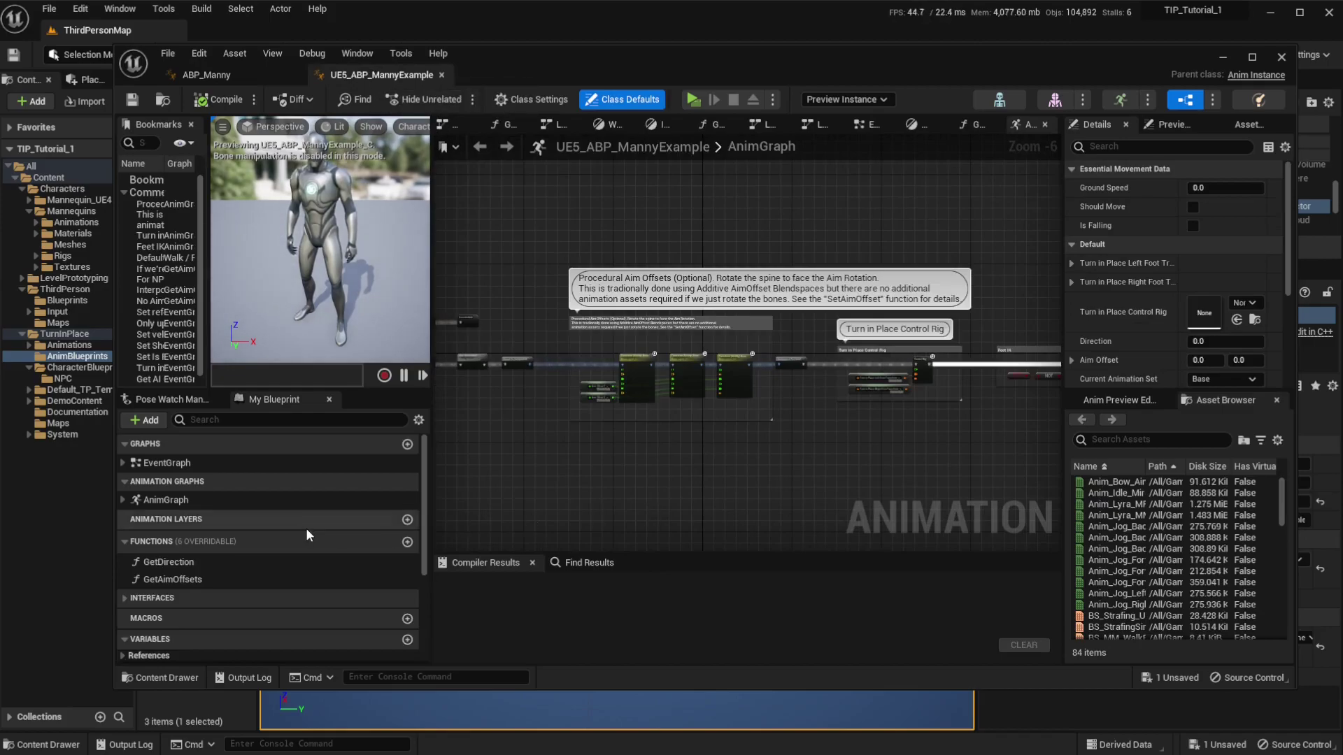
scroll(302, 532, down, 3)
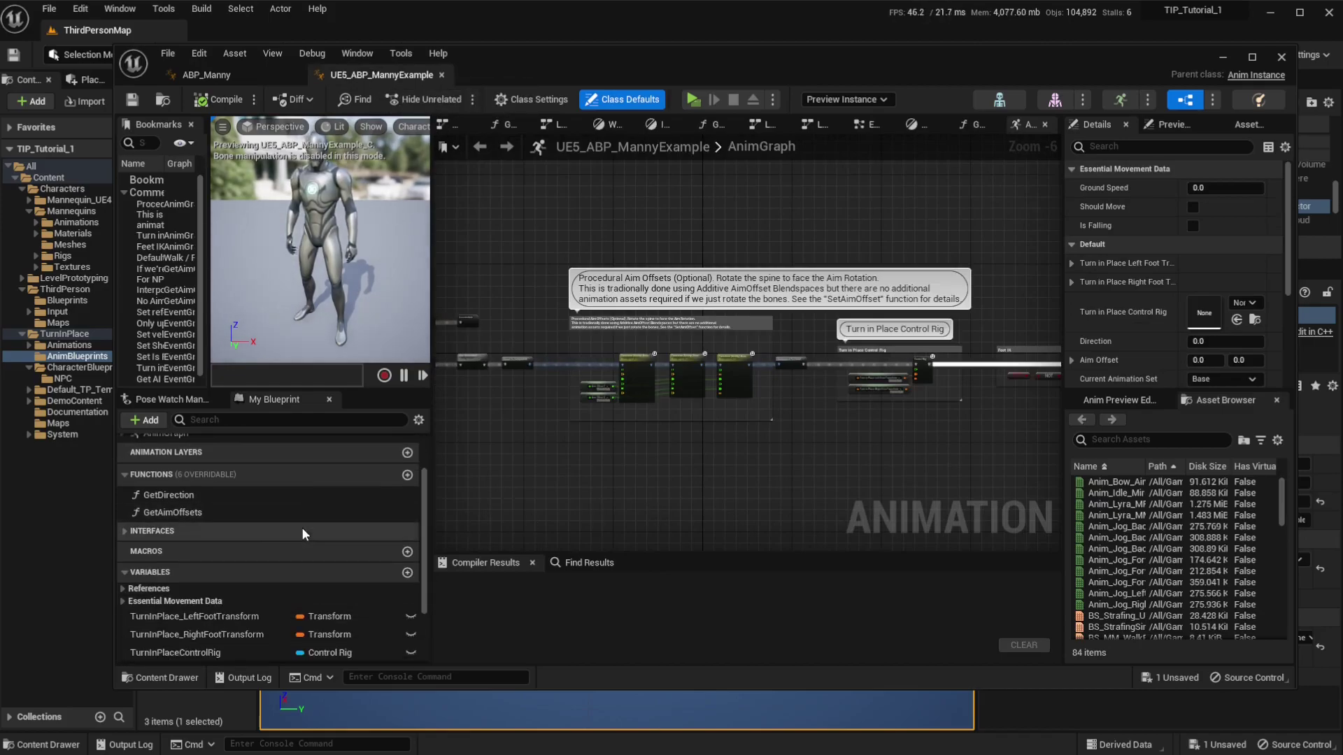
click(124, 530)
scroll(153, 538, down, 2)
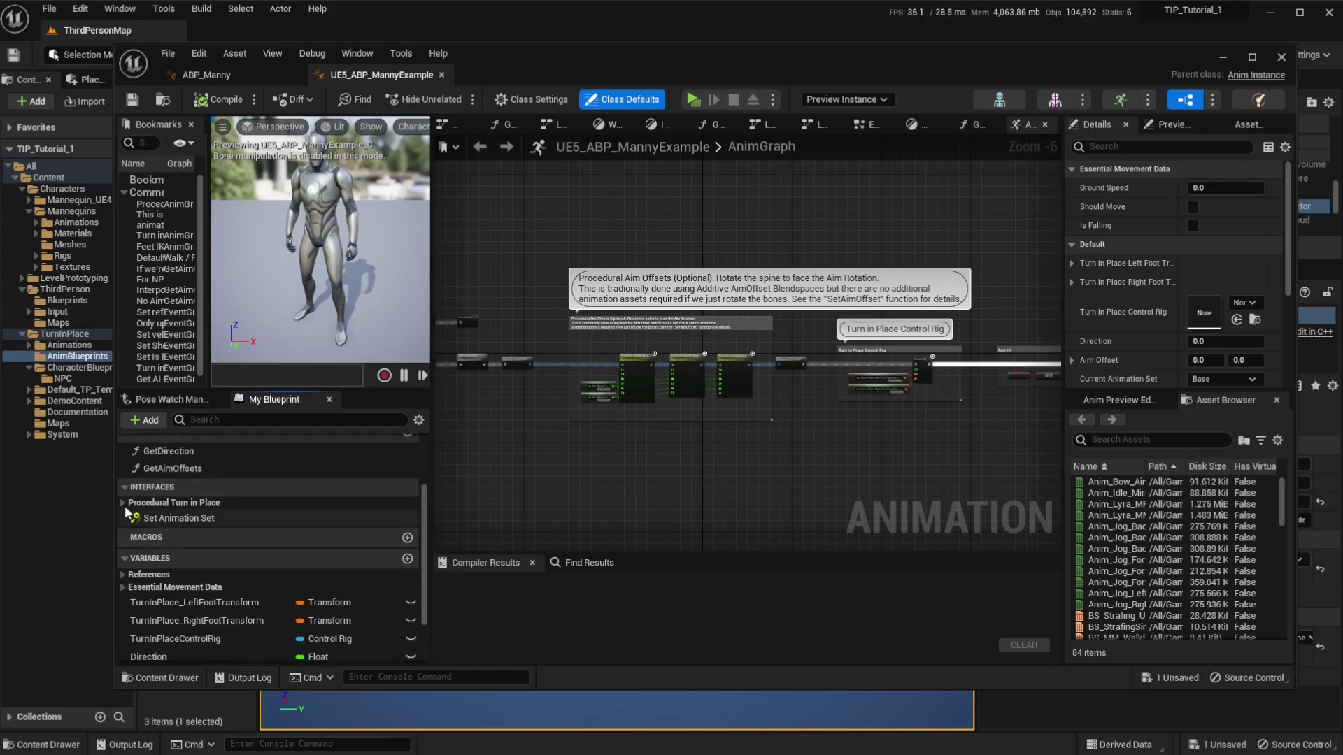
click(122, 502)
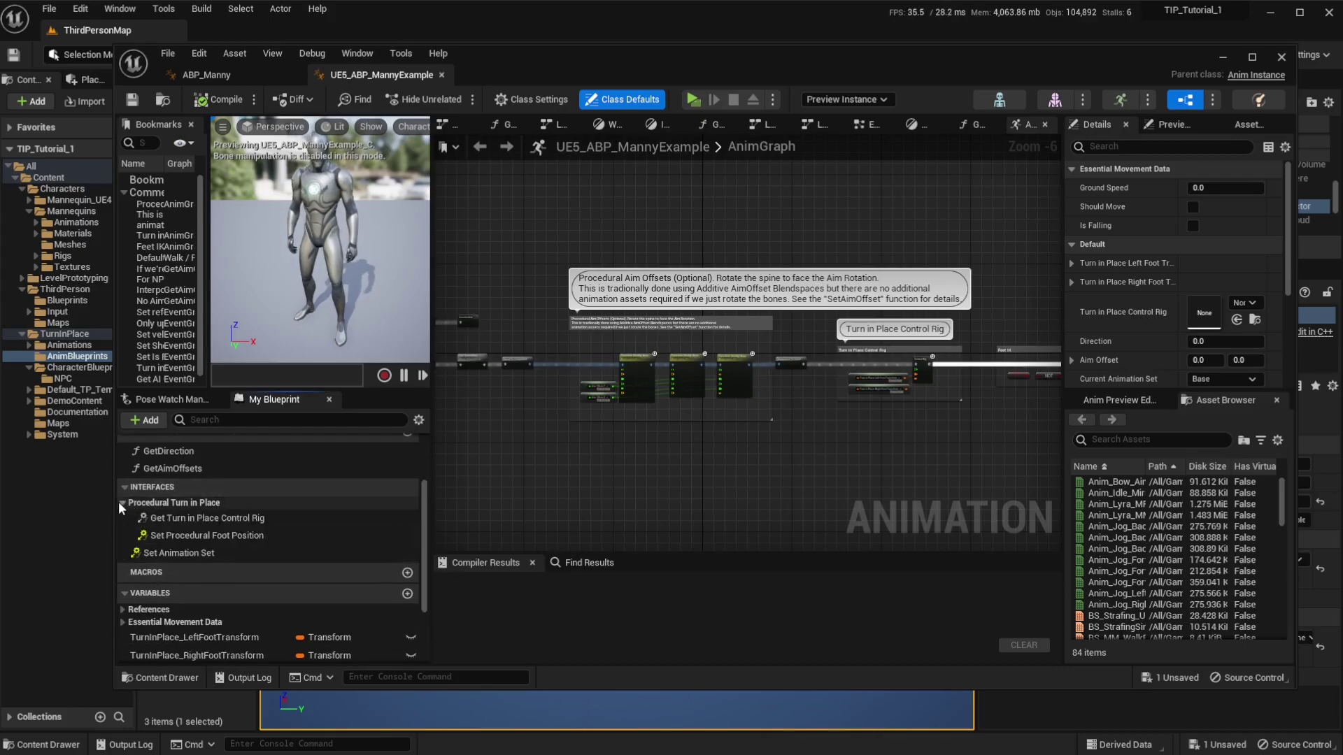
double_click(216, 515)
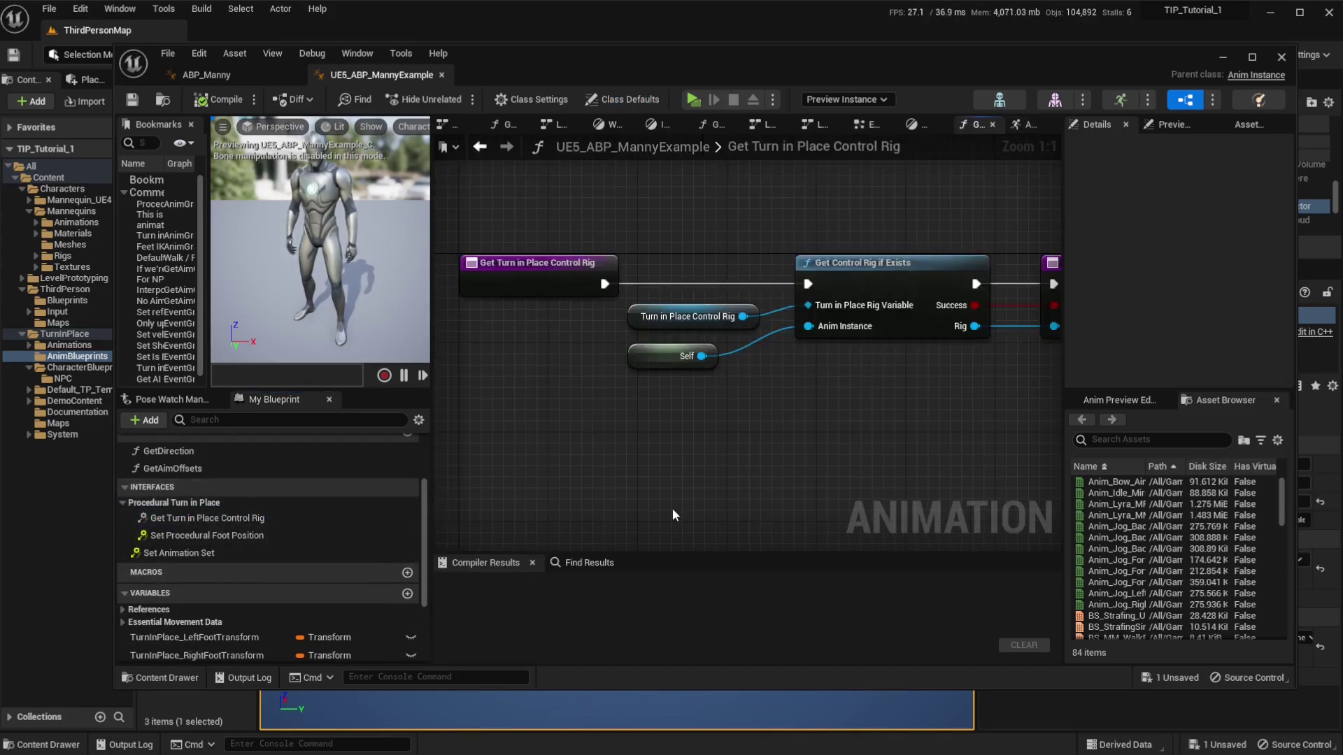
drag(581, 245, 854, 400)
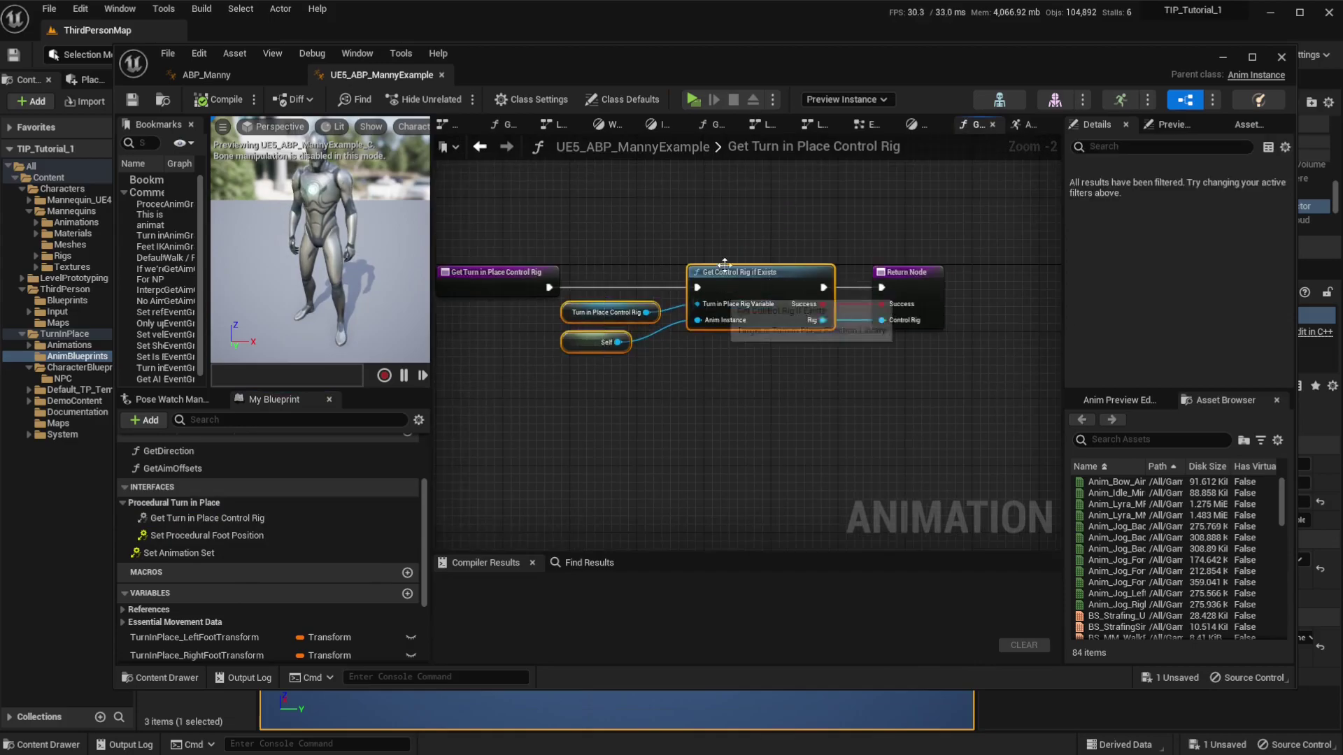
Step: Open Get Turn in Place Control Rig in ABP_Manny, paste the copied nodes and wire Get Control Rig if Exists after the entry node
click(206, 75)
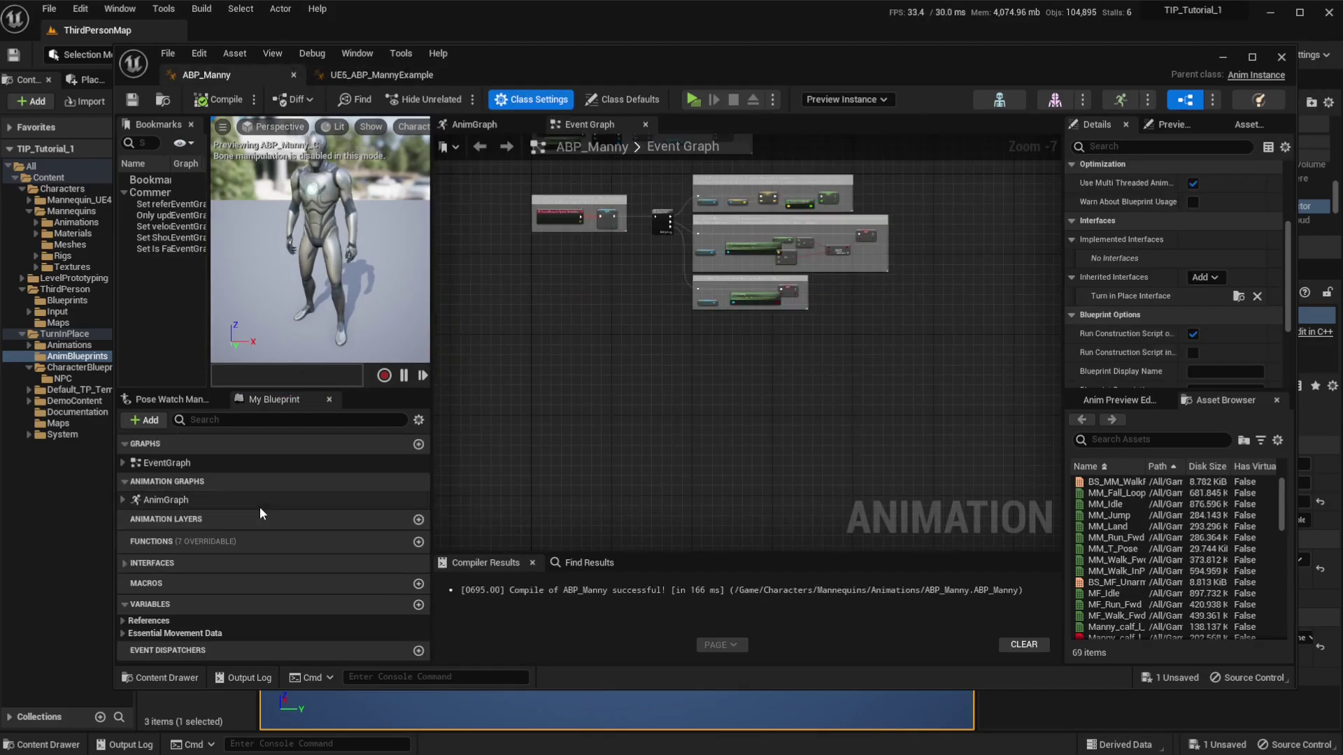
click(124, 563)
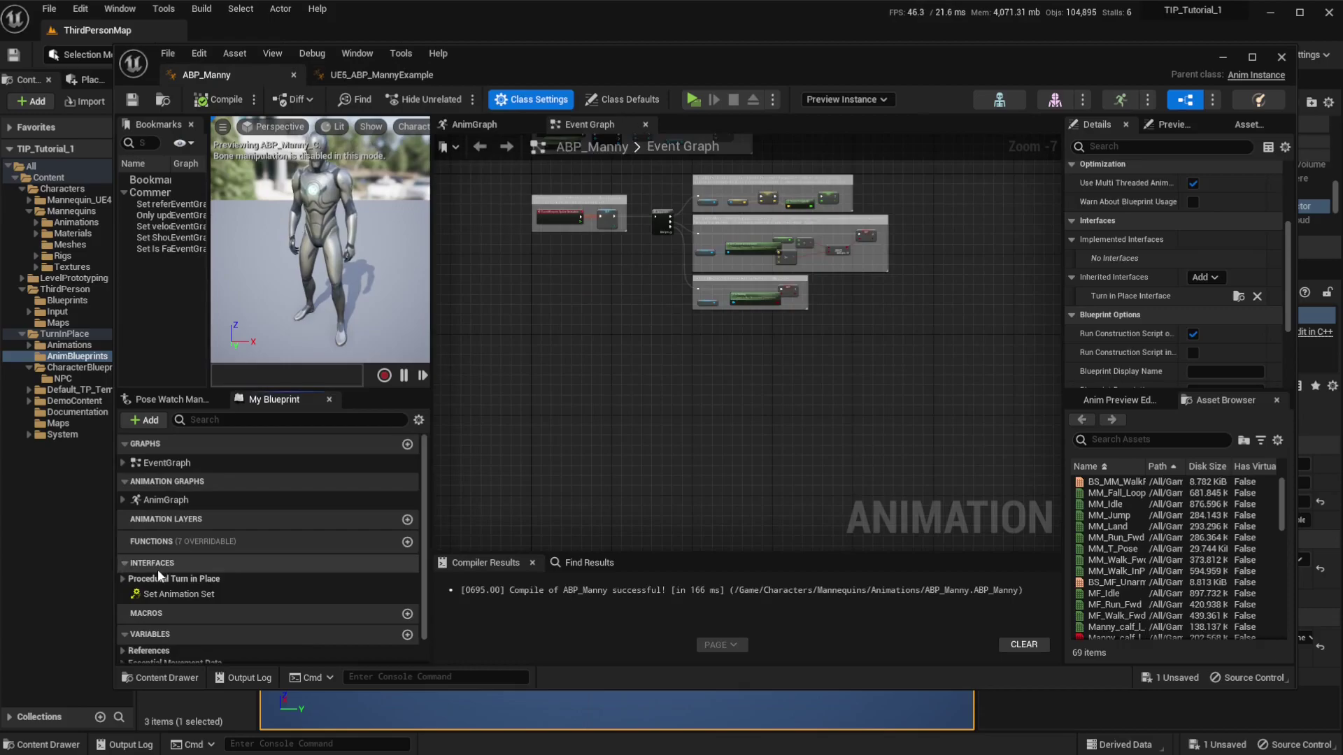
scroll(139, 563, down, 1)
click(124, 552)
scroll(280, 556, down, 1)
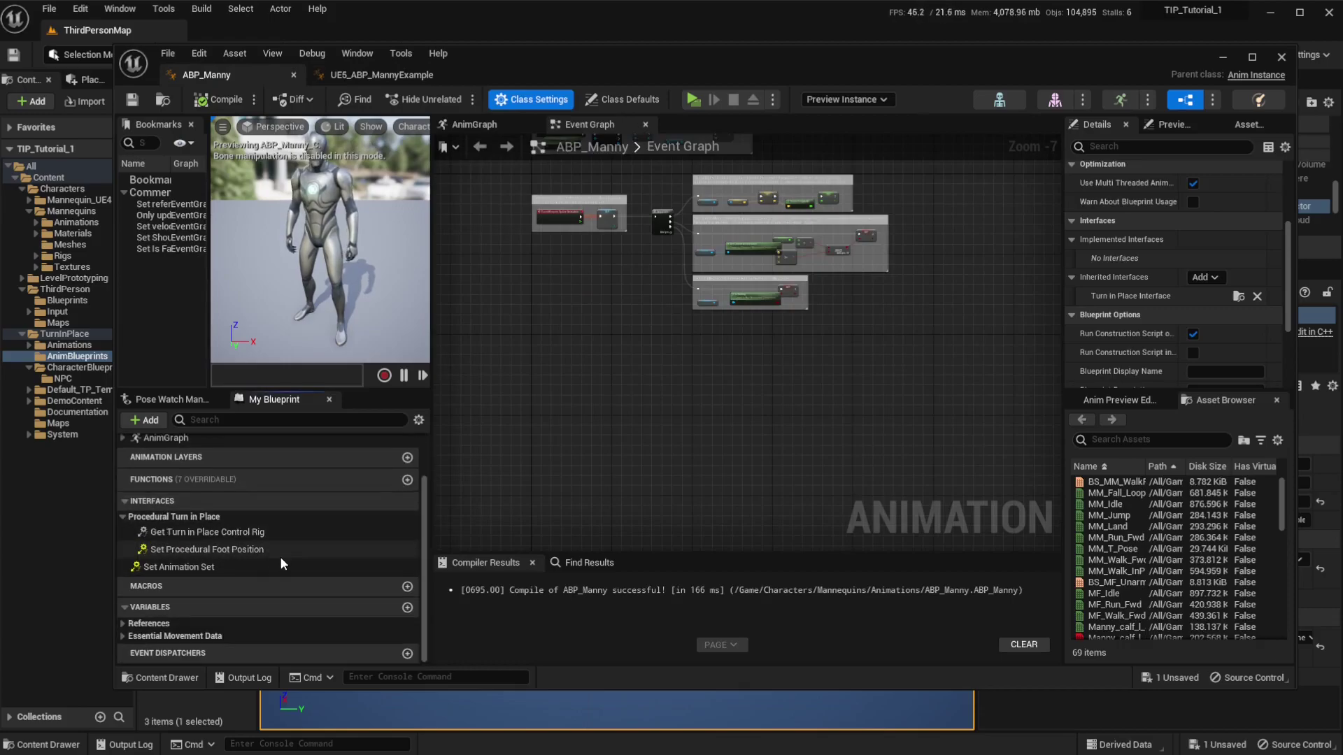
double_click(199, 530)
scroll(770, 519, down, 3)
right_drag(770, 519, 518, 358)
drag(638, 288, 1004, 288)
key(ctrl+v)
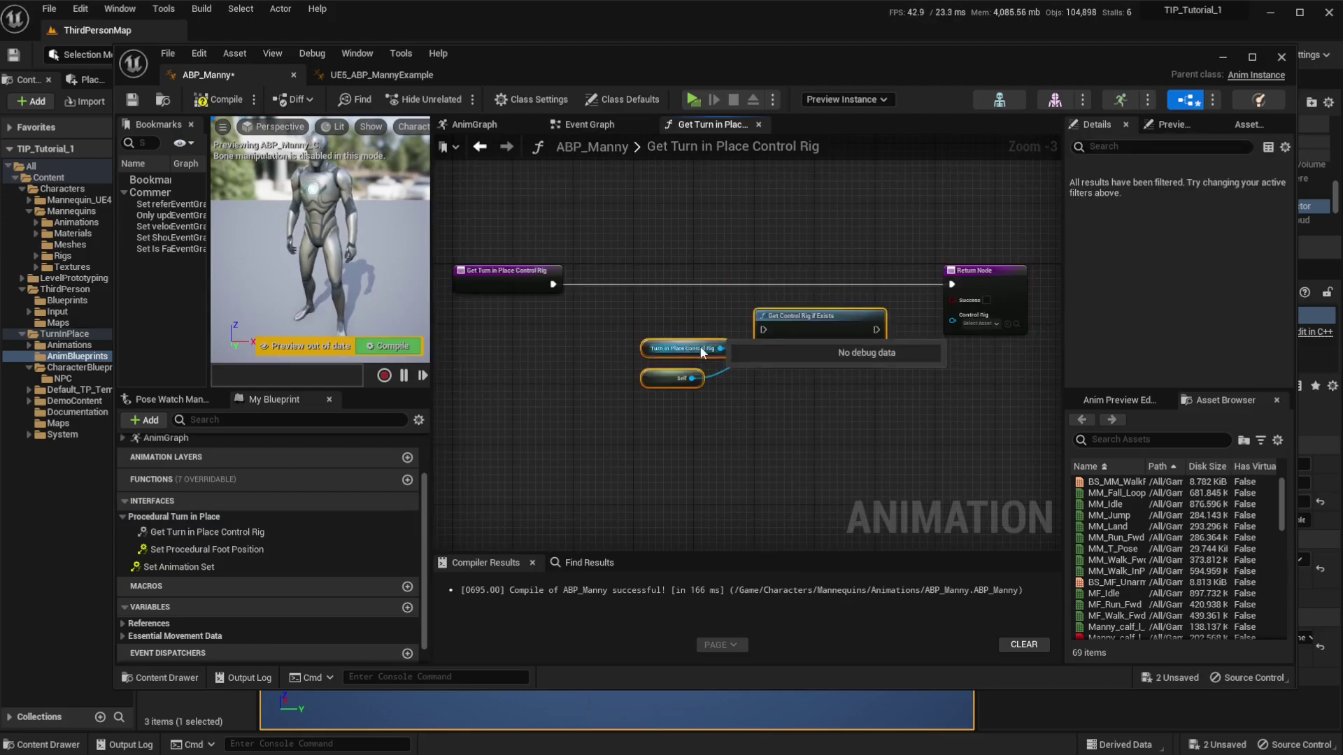
drag(784, 316, 553, 284)
Step: Create the missing TurnInPlaceControlRig variable from the pasted Turn in Place Control Rig node
scroll(677, 356, up, 1)
scroll(677, 355, up, 1)
click(677, 355)
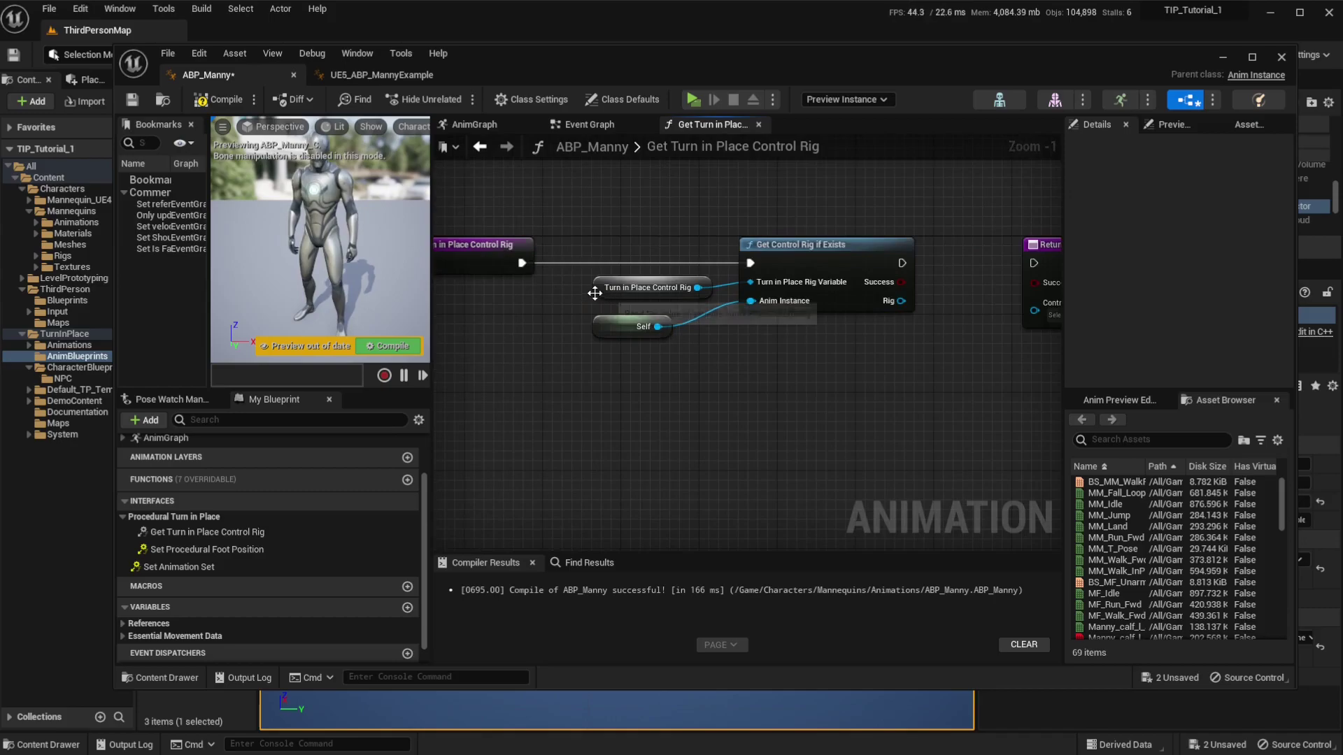
right_click(598, 300)
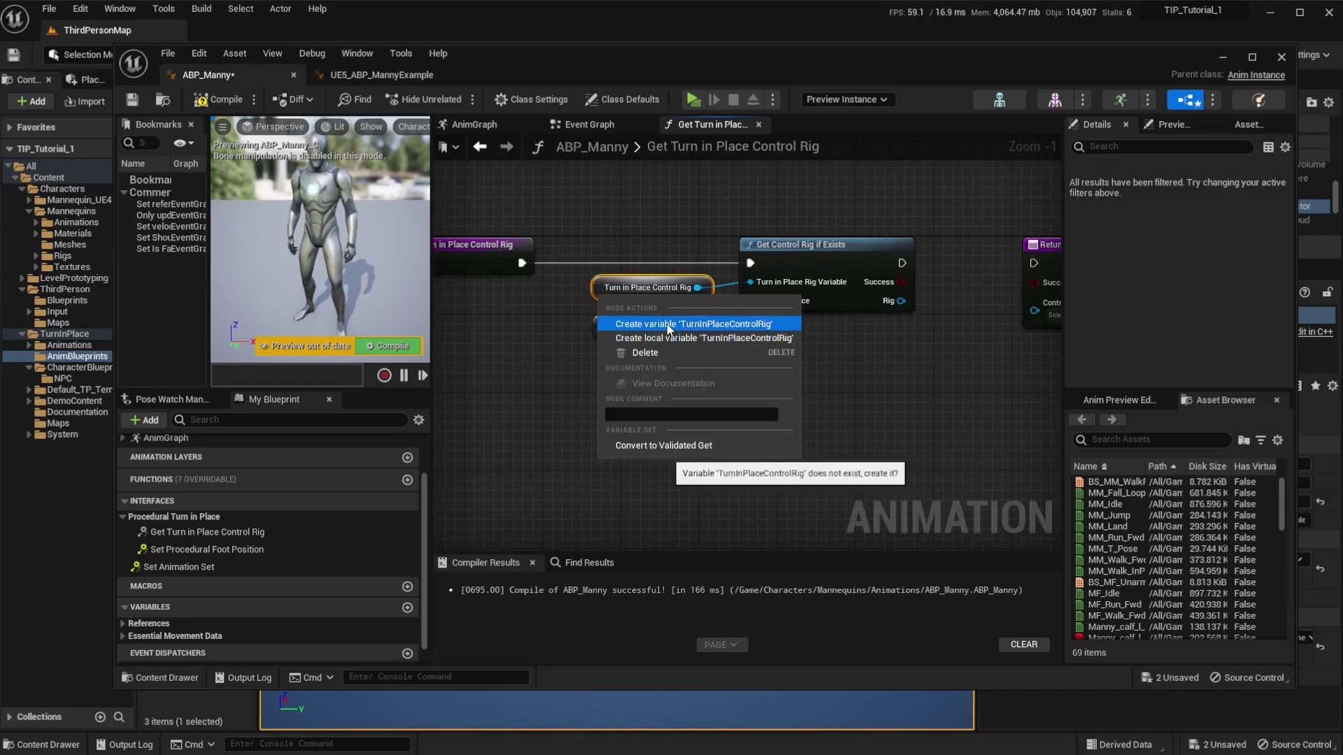
click(636, 324)
Step: Connect the execution, Success and Rig outputs of Get Control Rig if Exists to the Return Node, and compile and save ABP_Manny
drag(729, 277, 864, 287)
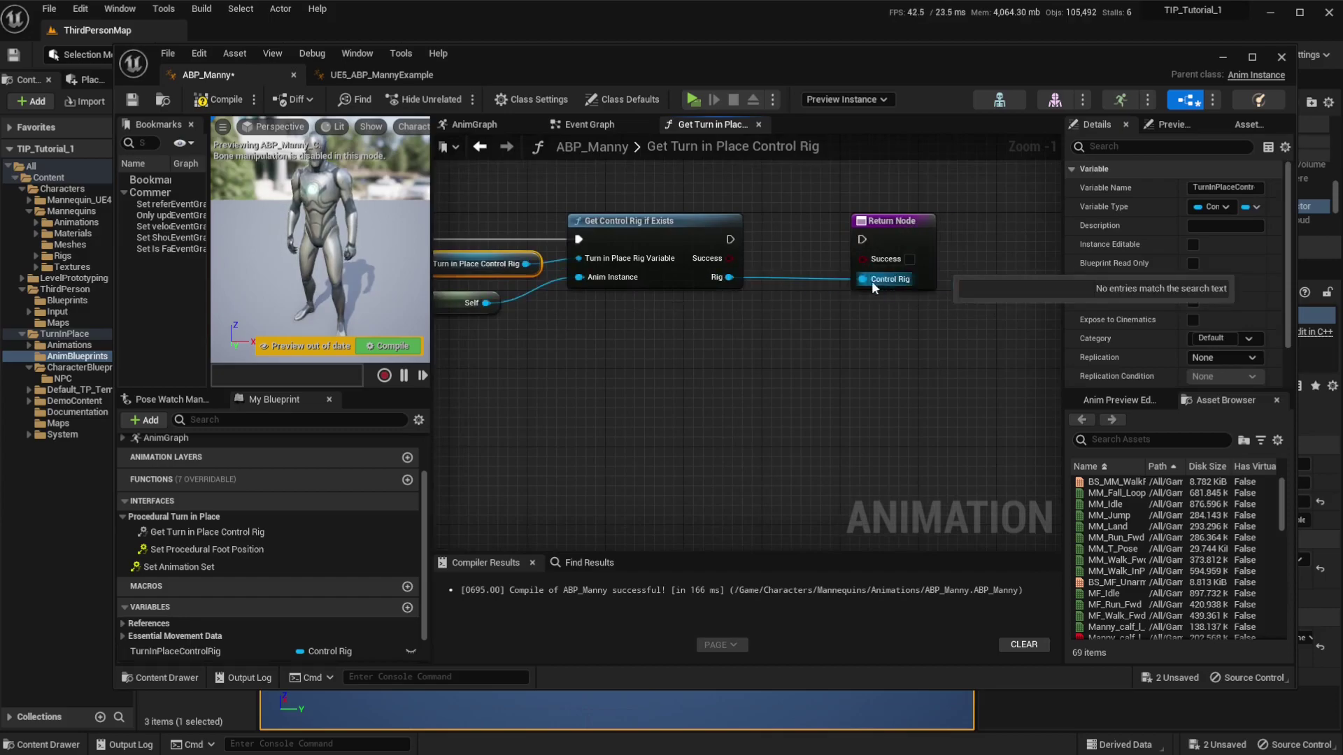
drag(729, 258, 864, 239)
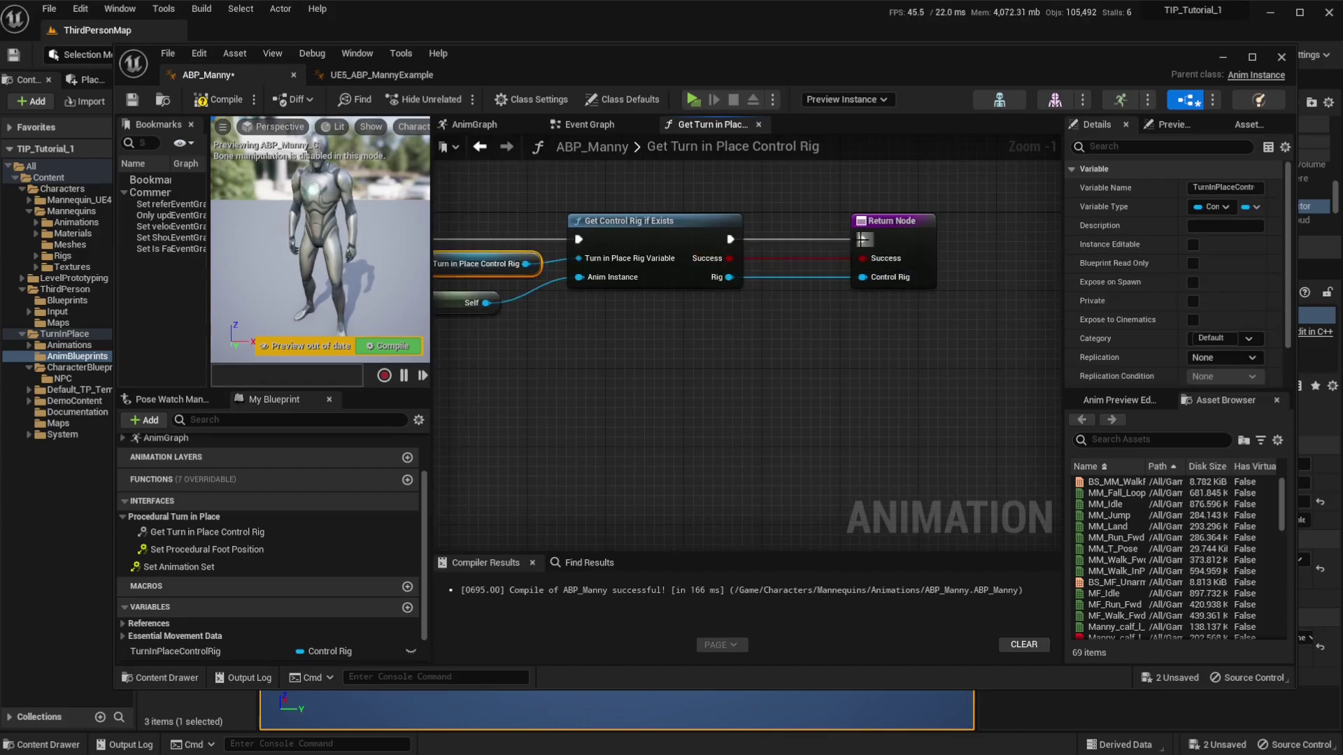
click(219, 99)
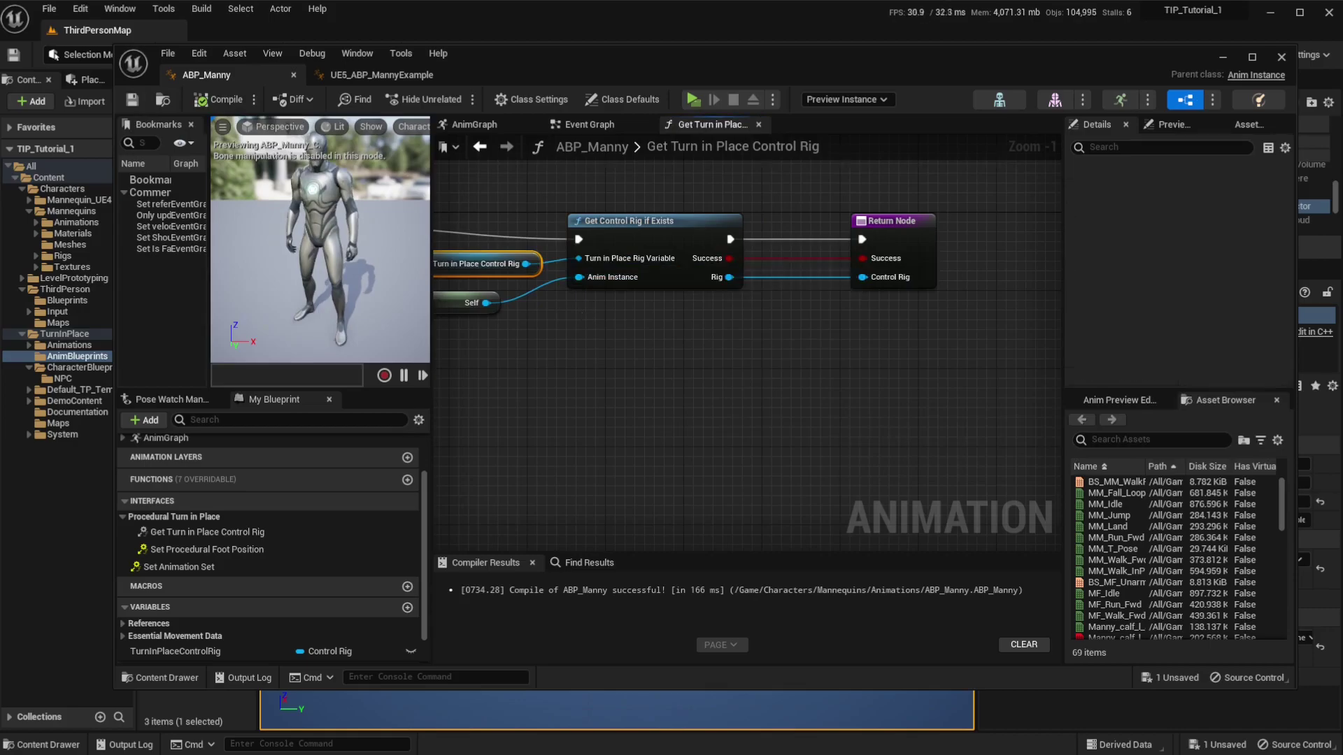
right_drag(435, 172, 592, 231)
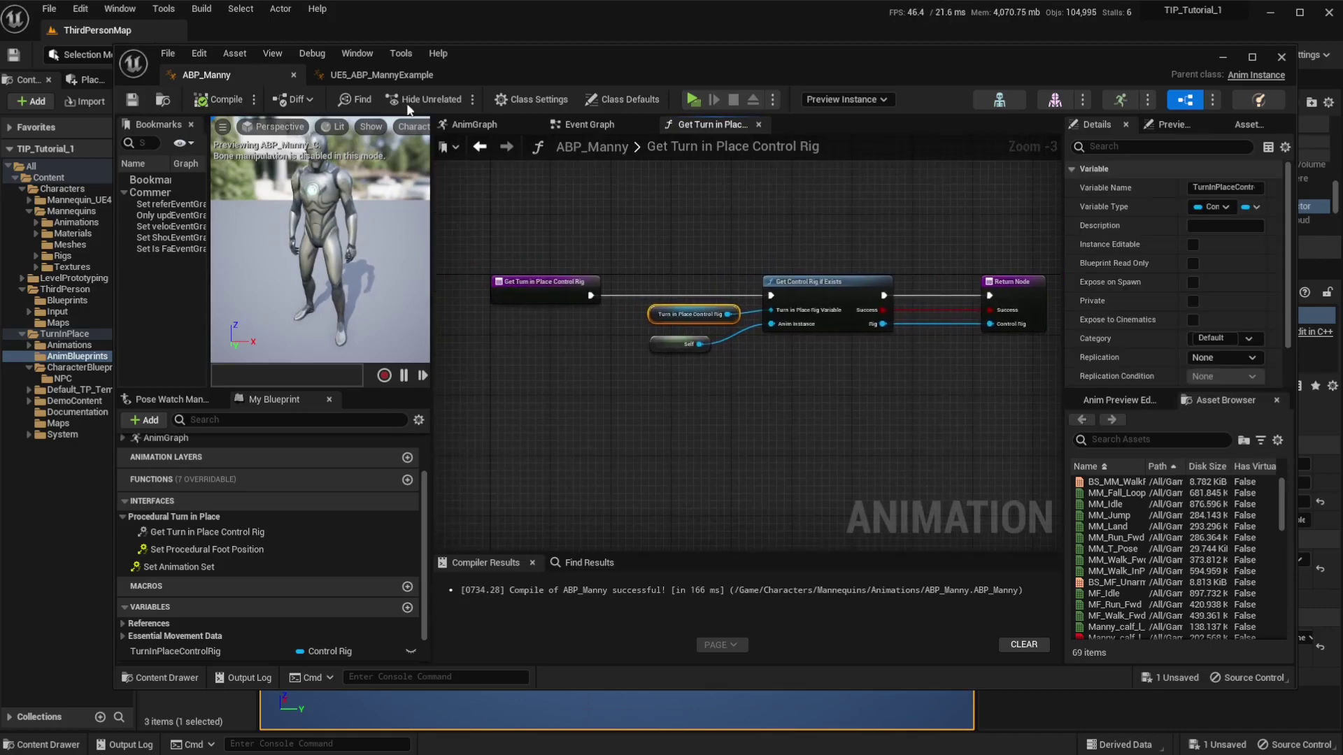
Step: Copy the Turn in Place Feet Position and Get AI Controller Reference on Begin Play groups from UE5_ABP_MannyExample's Event Graph
click(376, 77)
right_drag(534, 298, 587, 309)
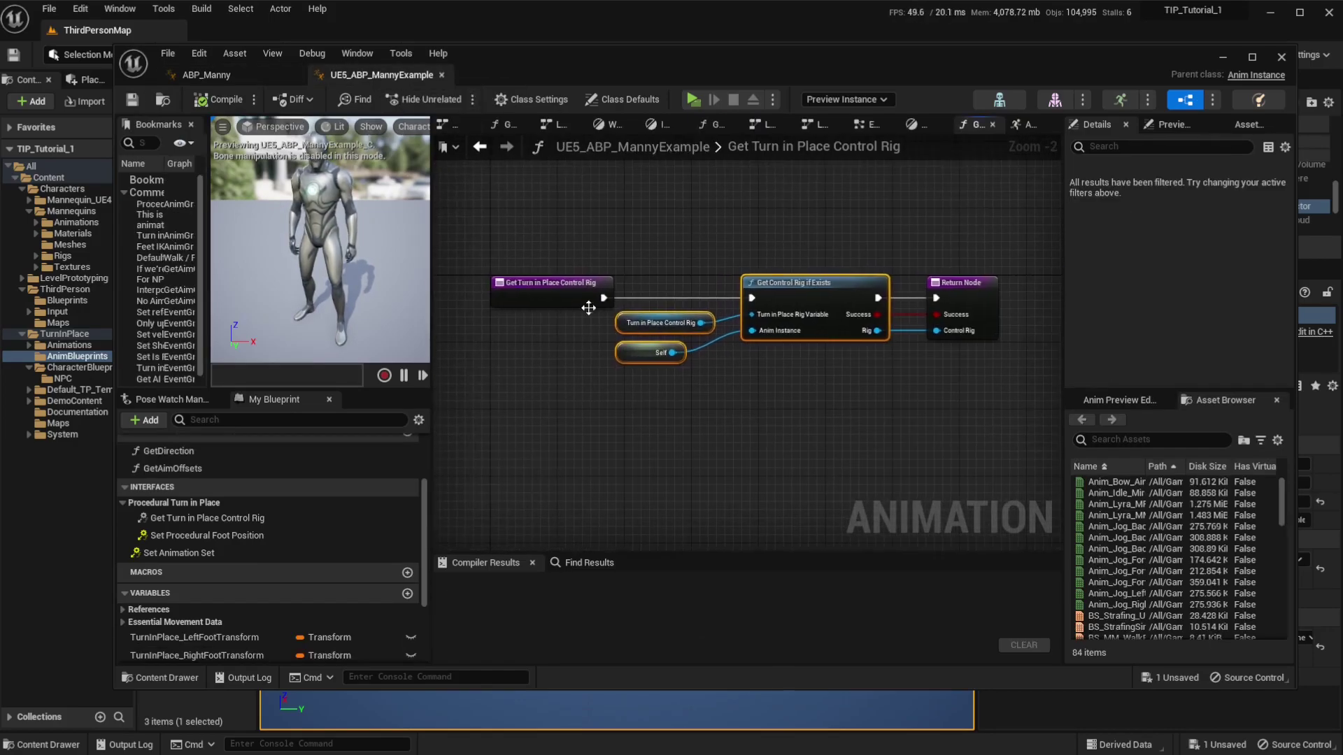
scroll(250, 510, up, 3)
click(167, 464)
double_click(168, 463)
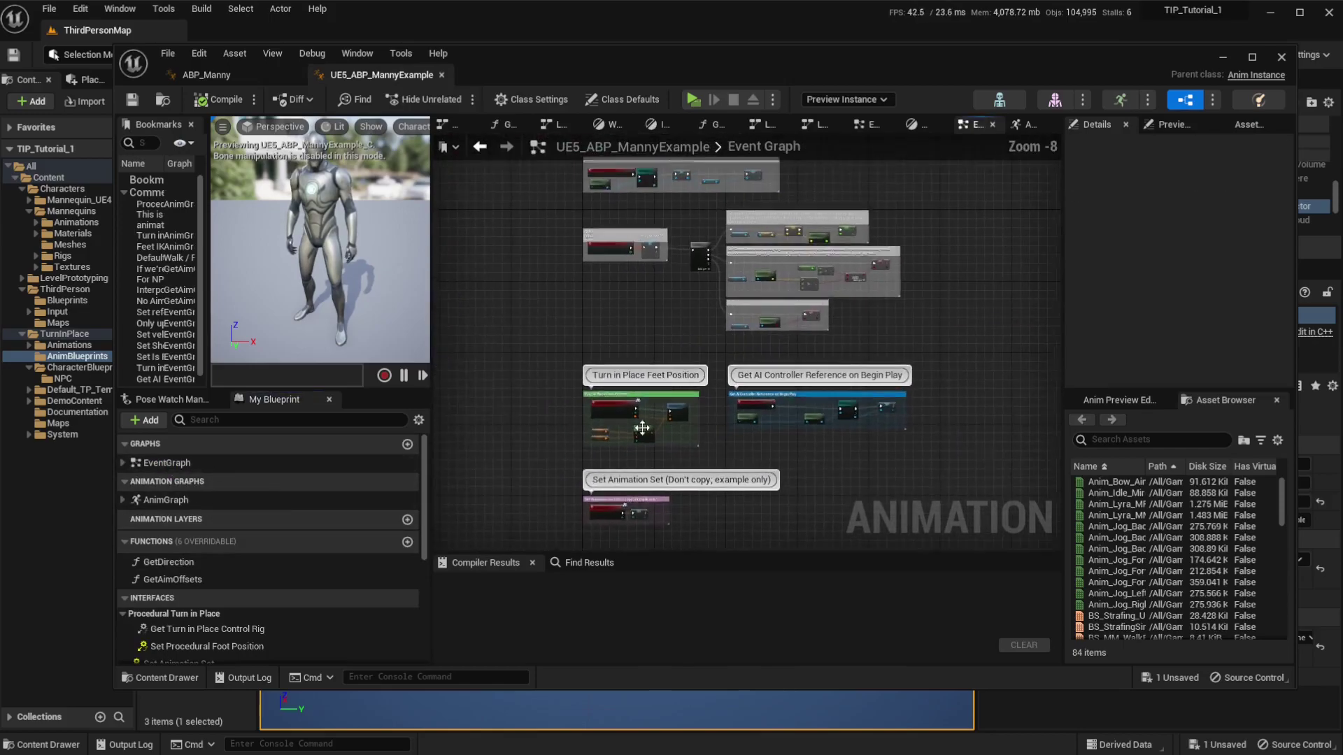
right_drag(505, 337, 494, 295)
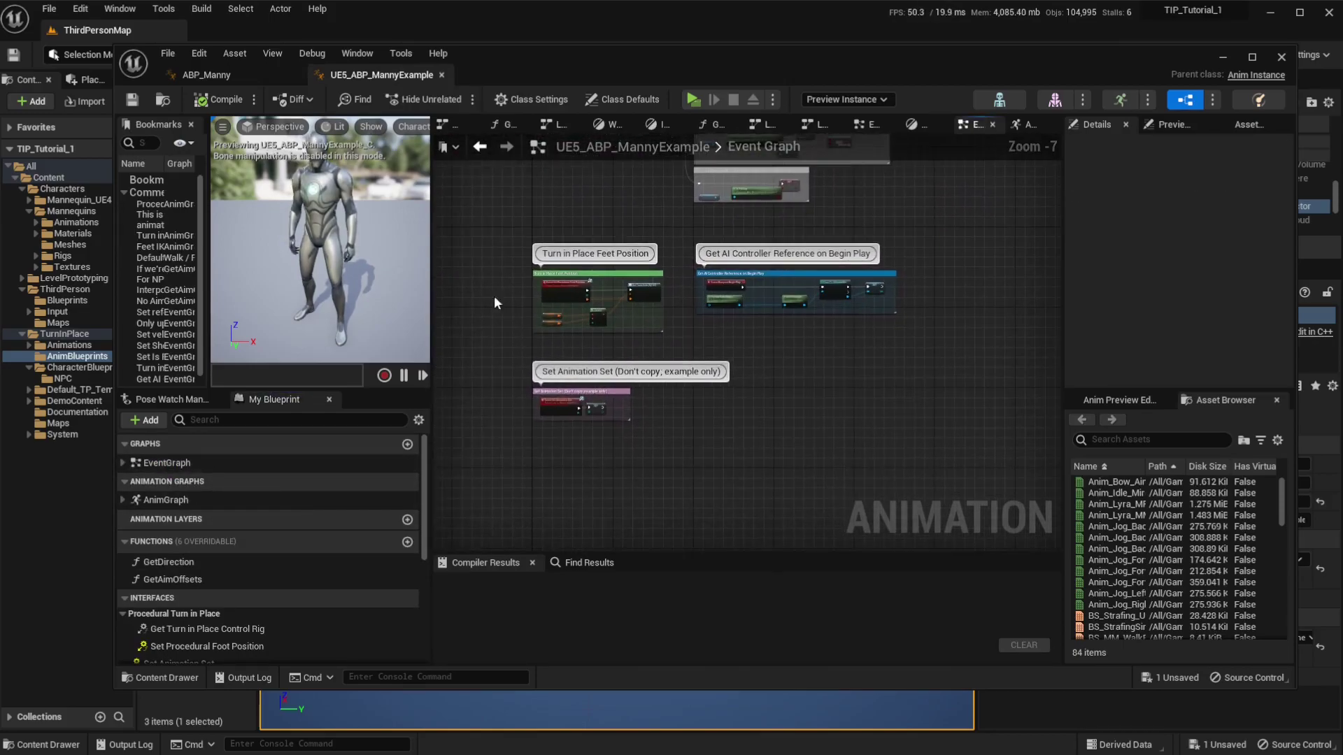
drag(496, 231, 941, 350)
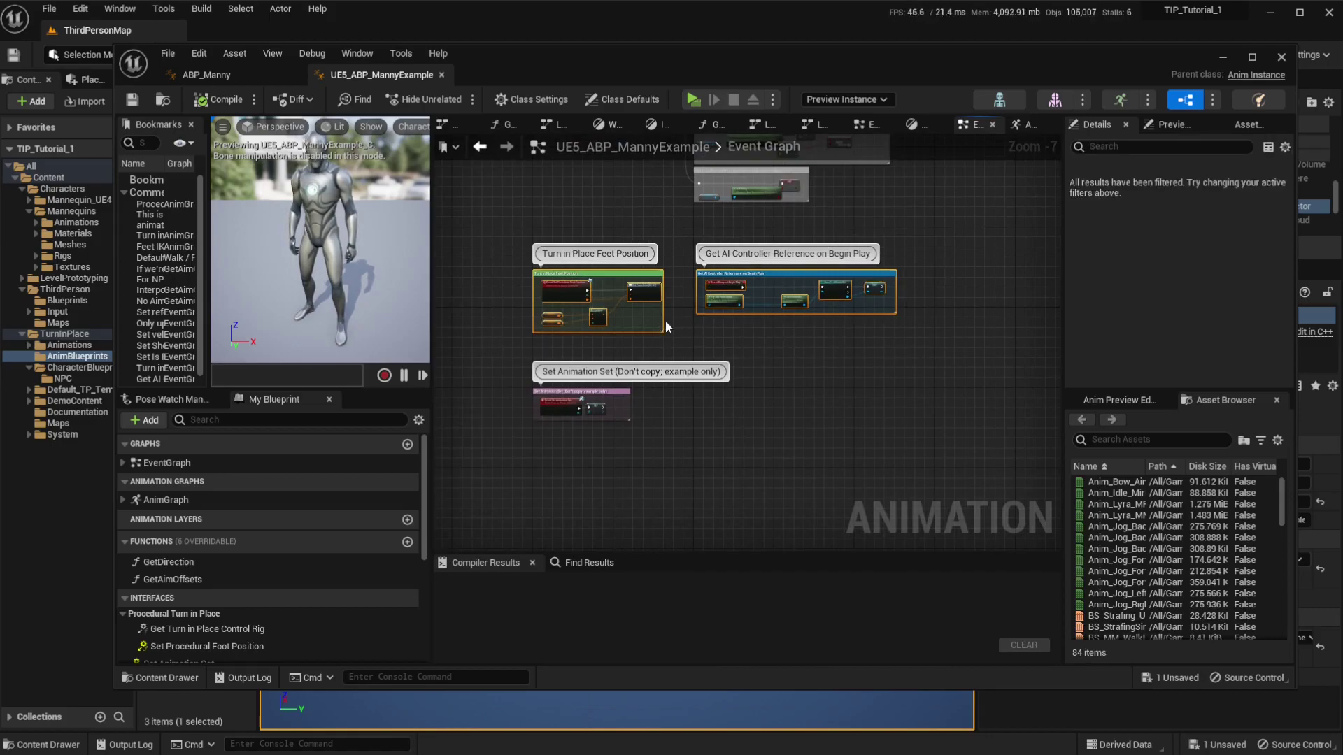
Step: Paste the two copied node groups into the empty area below the existing nodes in ABP_Manny's Event Graph
click(210, 75)
scroll(647, 256, down, 2)
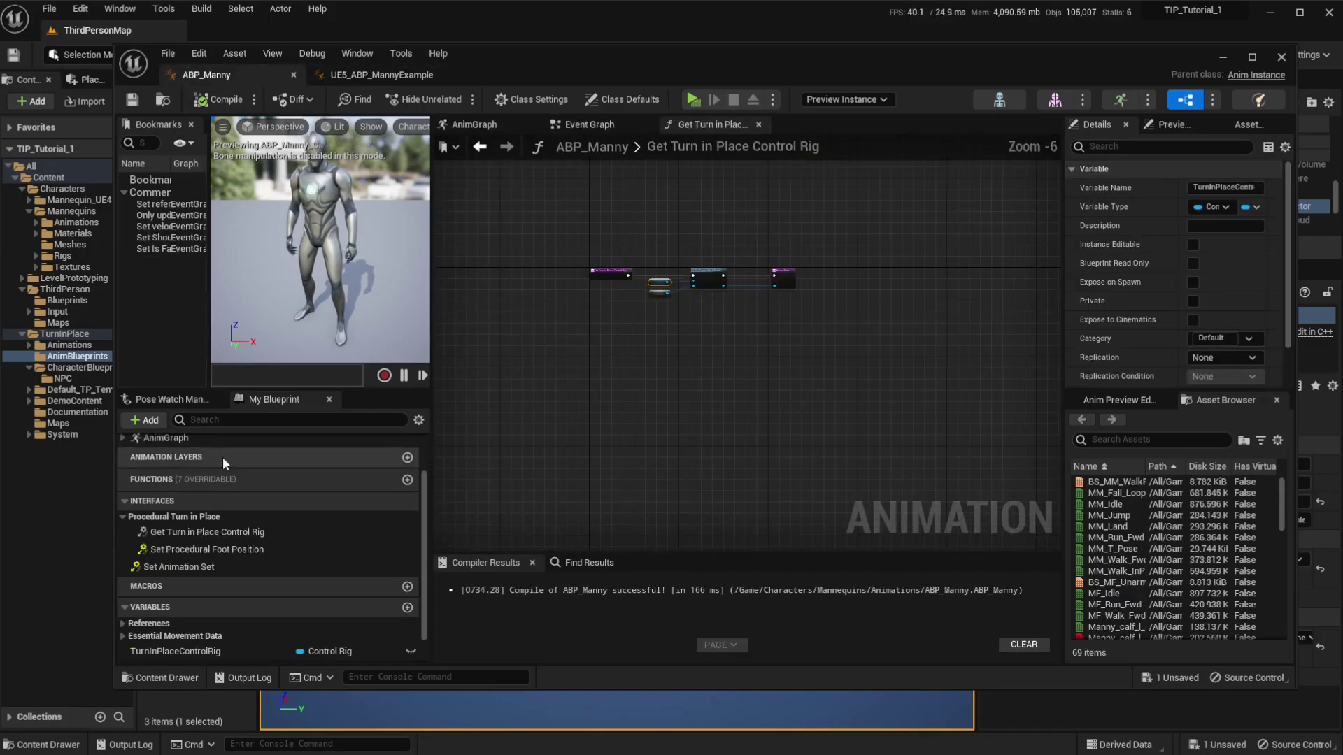
scroll(182, 472, down, 1)
scroll(182, 473, up, 1)
double_click(169, 467)
right_drag(728, 486, 762, 282)
scroll(762, 282, down, 2)
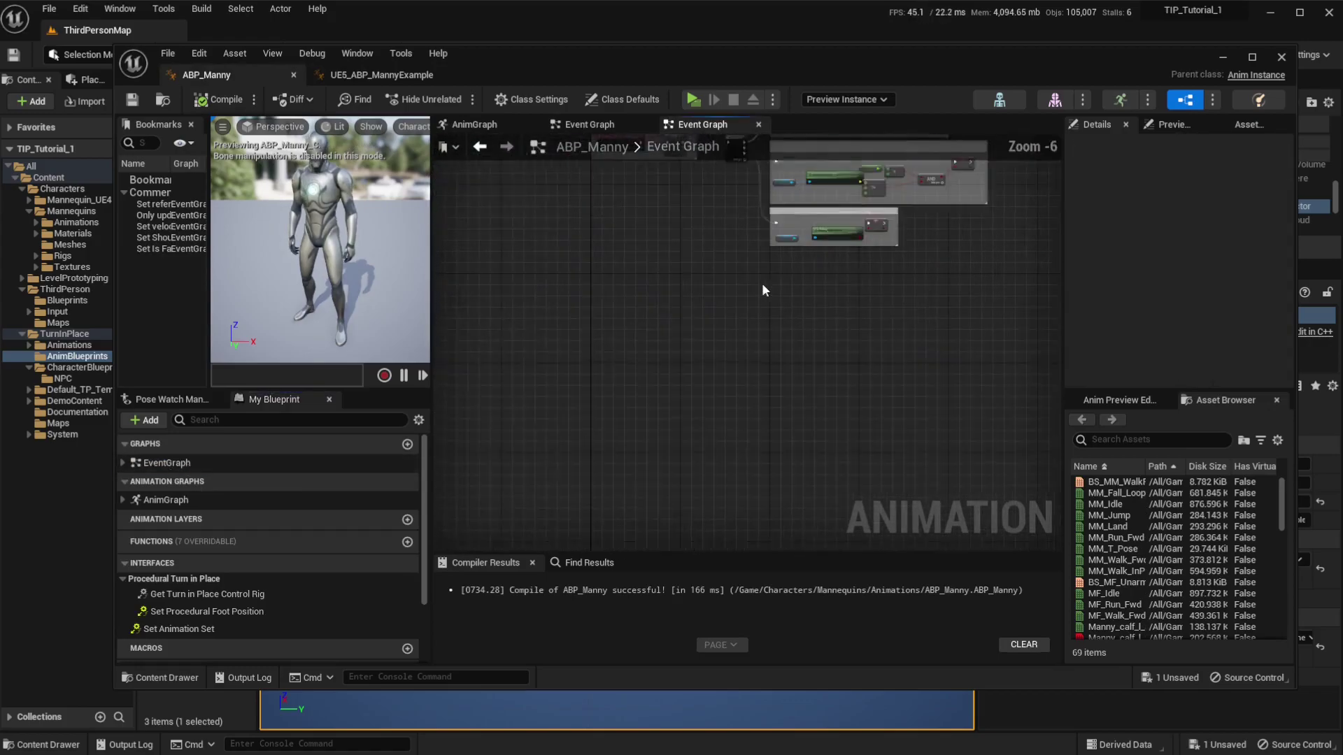
key(ctrl+v)
drag(676, 387, 714, 358)
Step: Create the missing left and right foot transform variables from the pasted Turn in Place Feet Position nodes
scroll(627, 429, up, 5)
scroll(629, 354, up, 1)
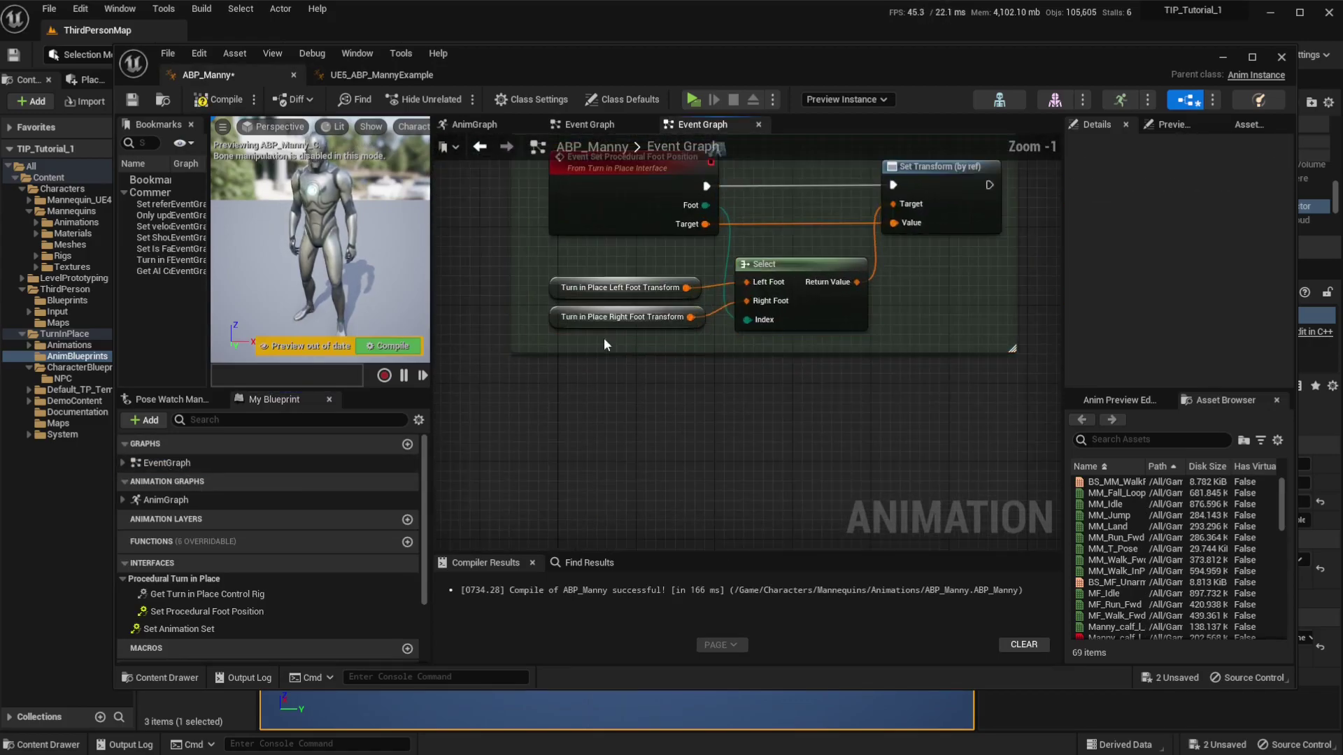
click(582, 288)
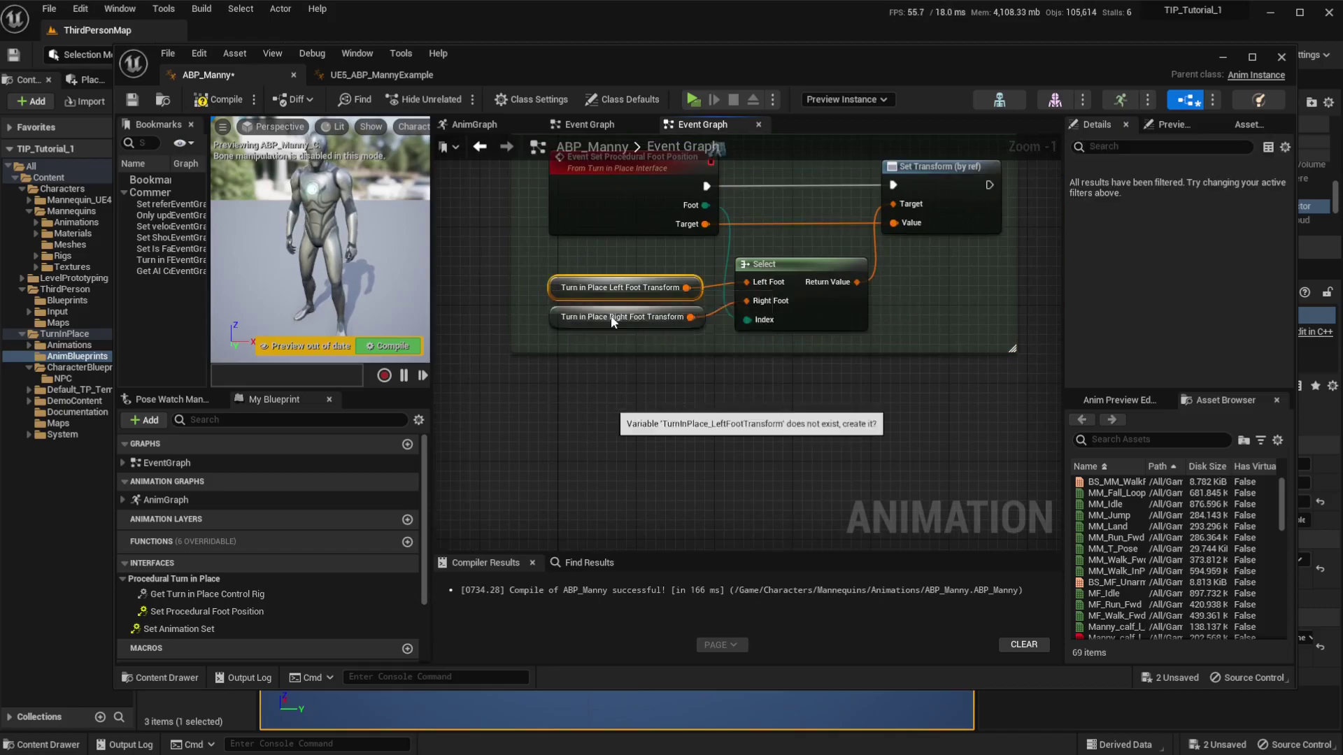
right_click(636, 324)
click(675, 355)
Step: Create the missing AIController variable from the Get AI Controller Reference group, and compile and save ABP_Manny
right_drag(912, 334, 539, 410)
scroll(694, 344, down, 1)
right_drag(867, 353, 538, 344)
right_drag(802, 358, 941, 308)
right_click(789, 238)
click(837, 263)
scroll(838, 322, down, 3)
right_drag(838, 322, 964, 291)
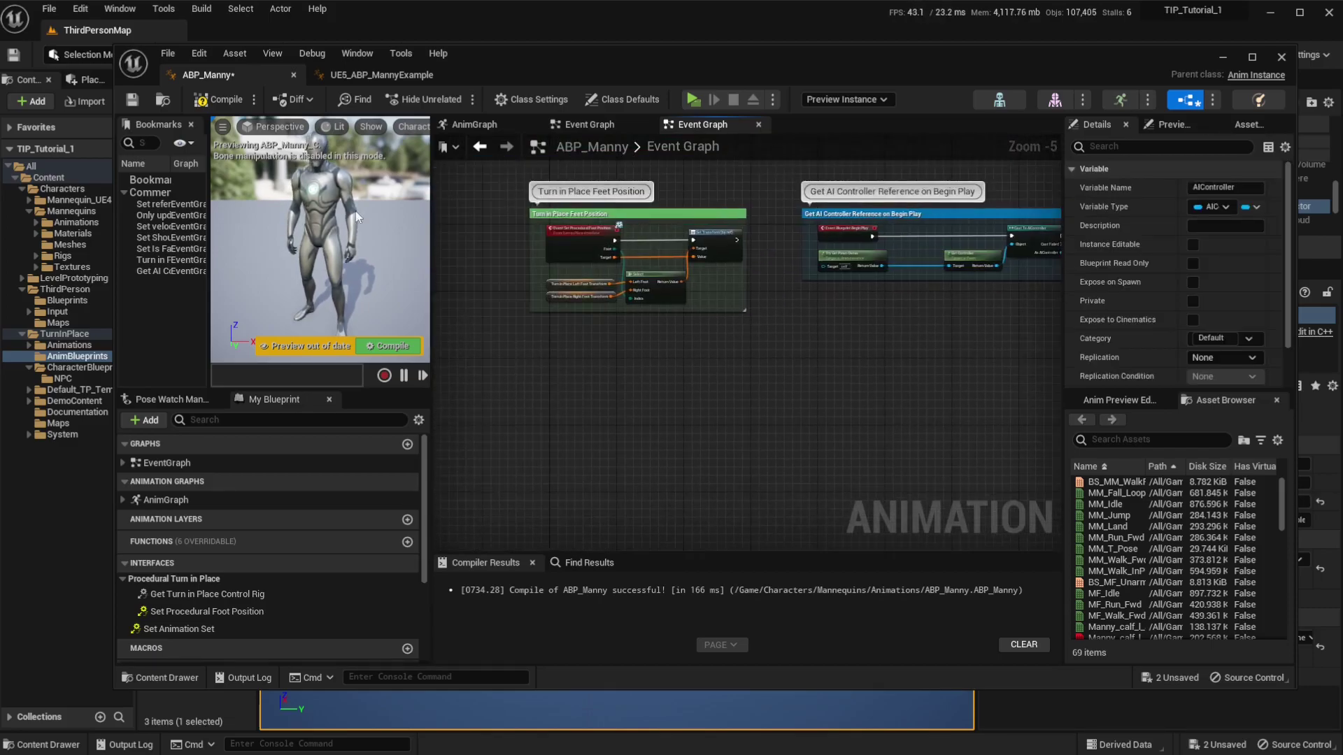
click(228, 105)
click(136, 100)
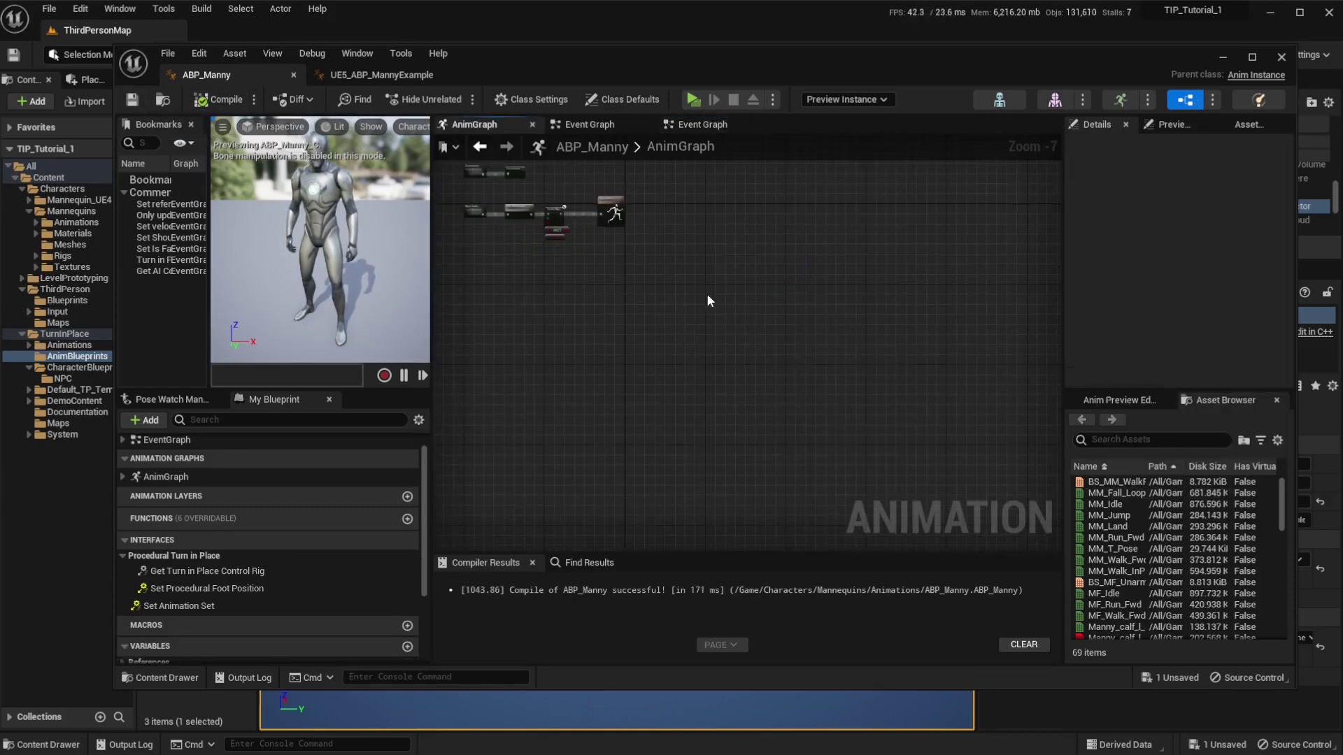
Step: Copy the GetDirection function from UE5_ABP_MannyExample's function list
click(367, 77)
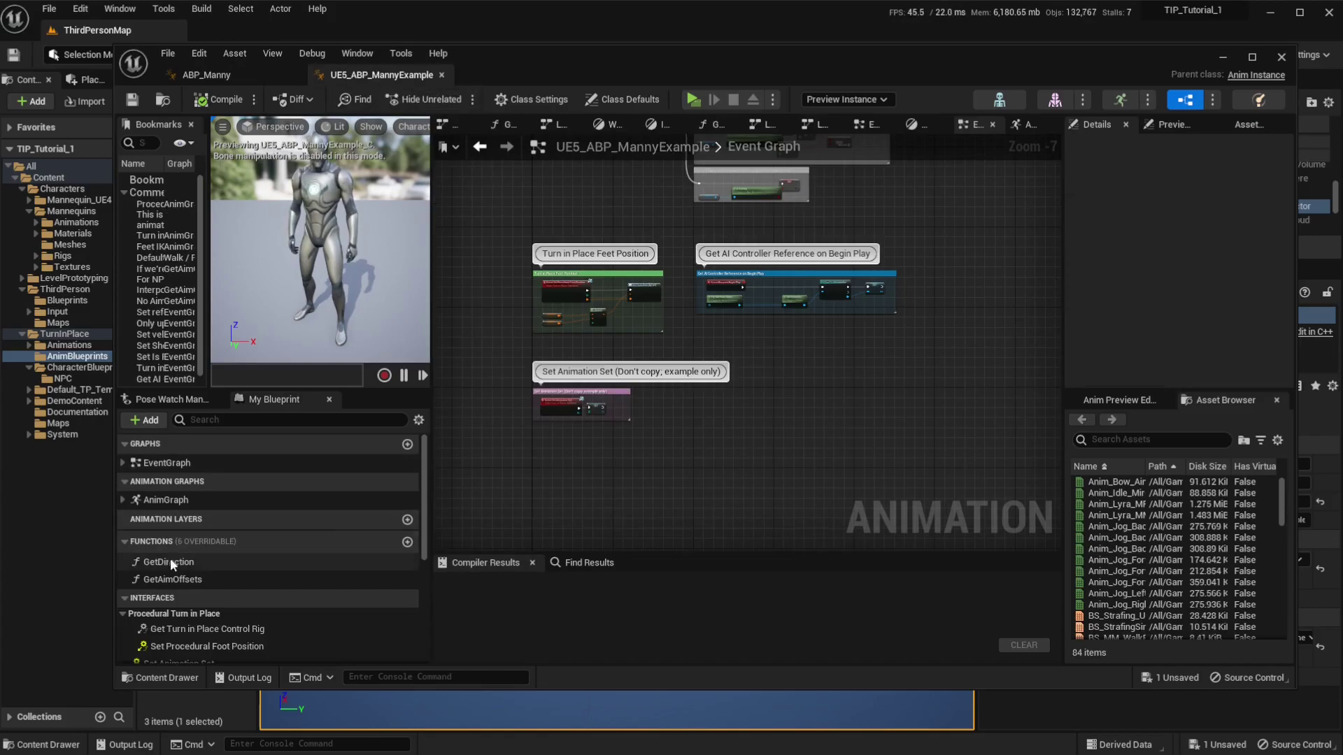
right_click(205, 564)
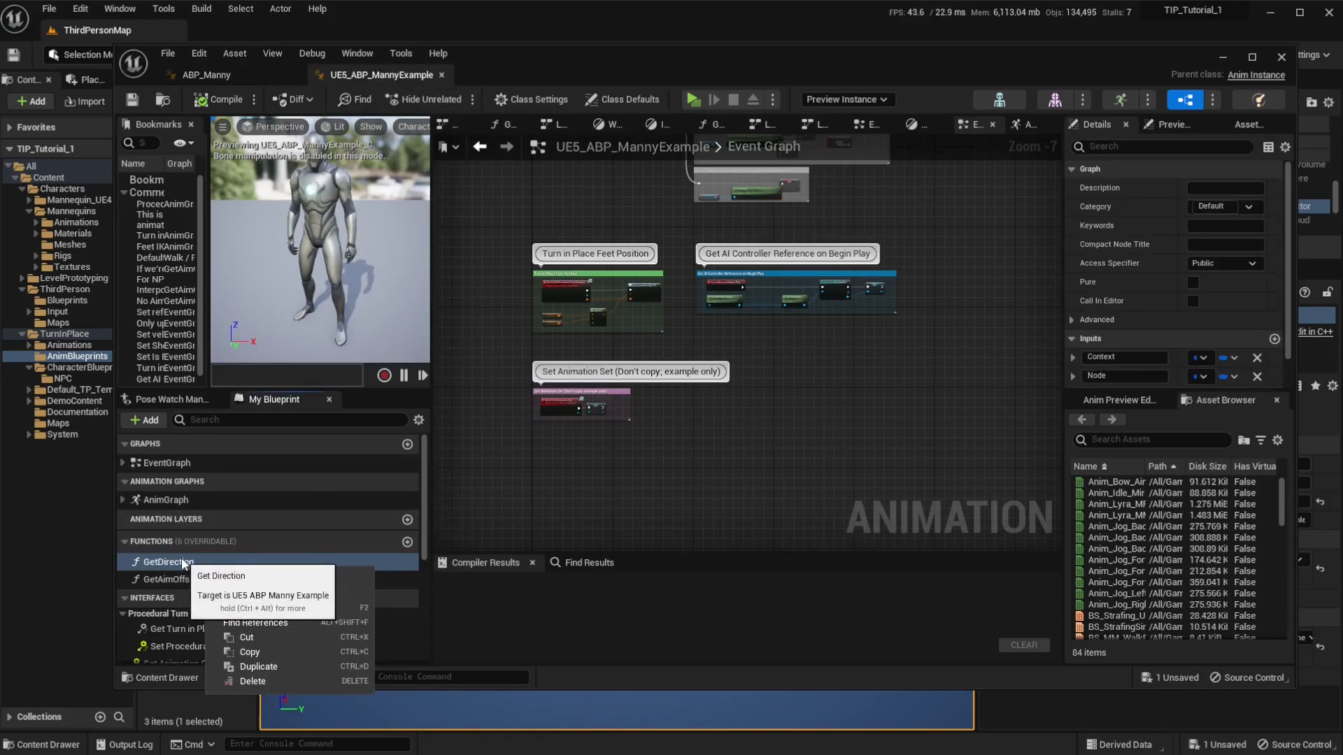
scroll(181, 560, down, 1)
click(280, 651)
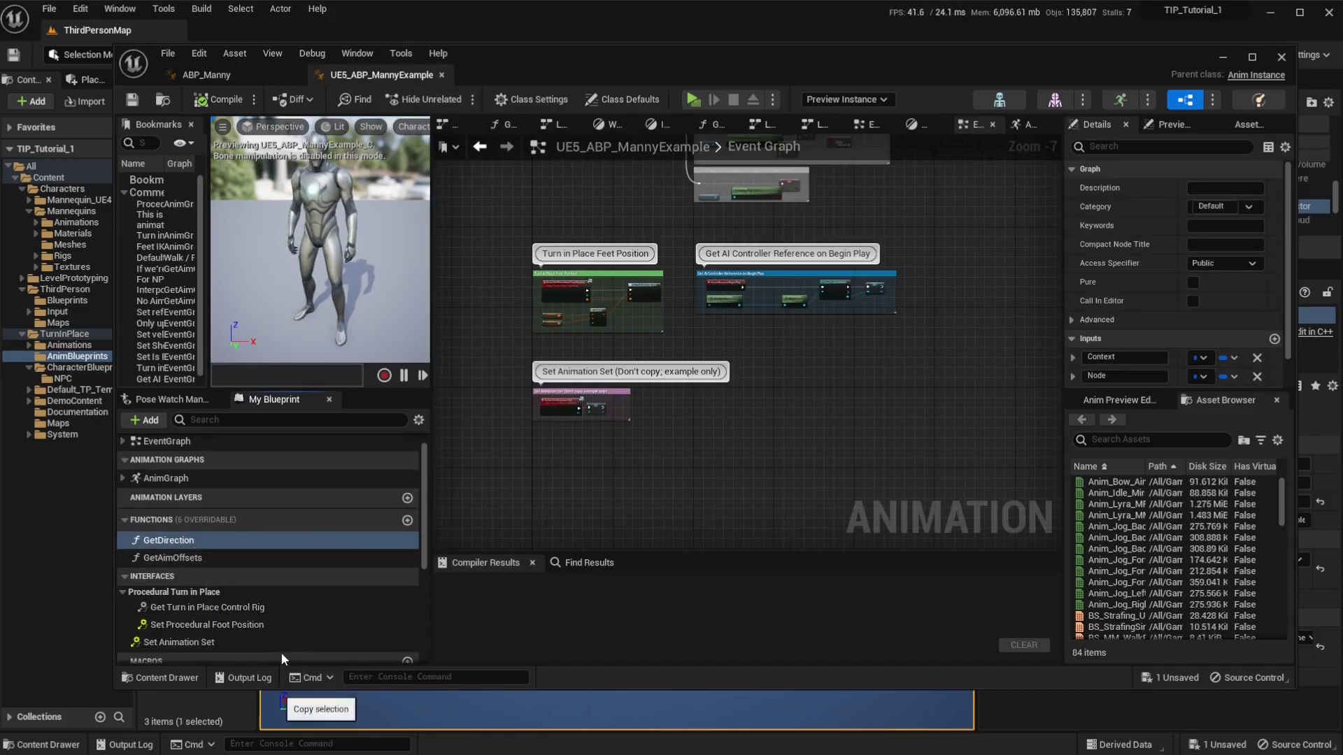
Step: Paste the copied GetDirection function into ABP_Manny and create the missing Direction variable from its SET node
click(221, 75)
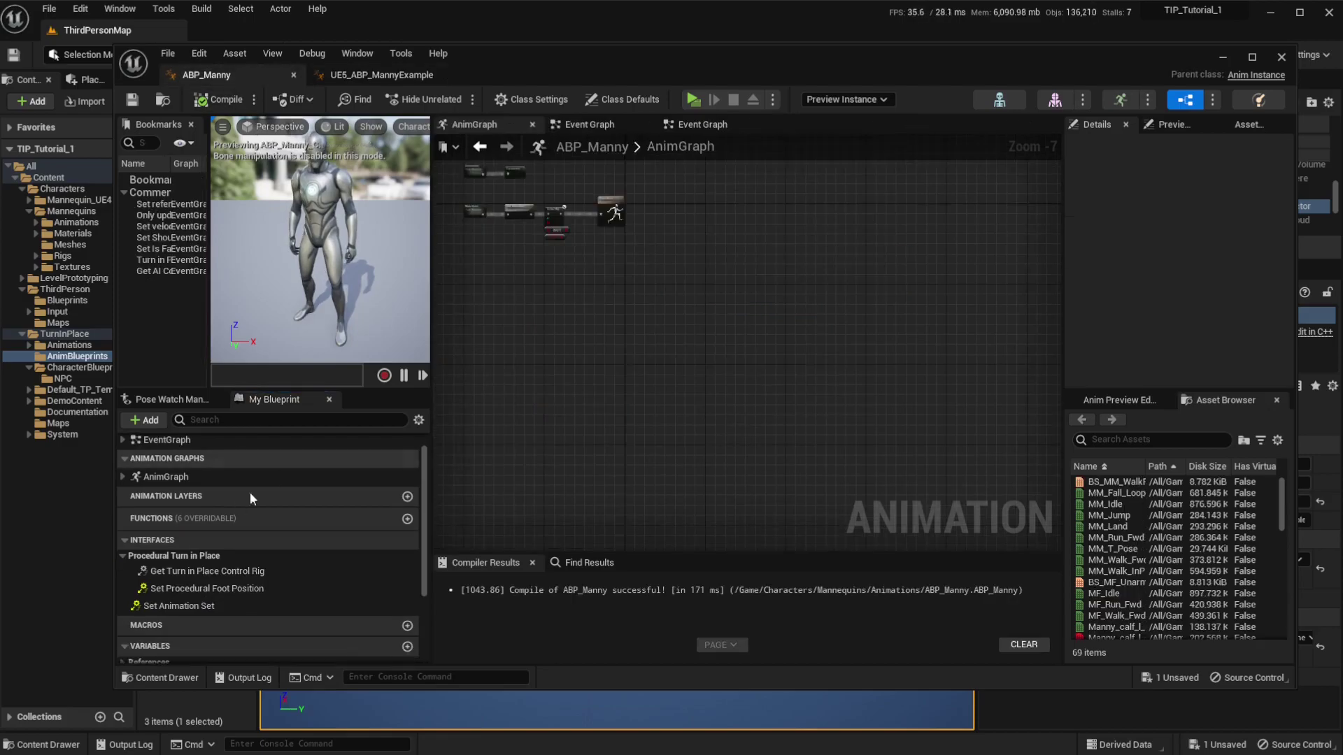
right_click(201, 519)
click(256, 573)
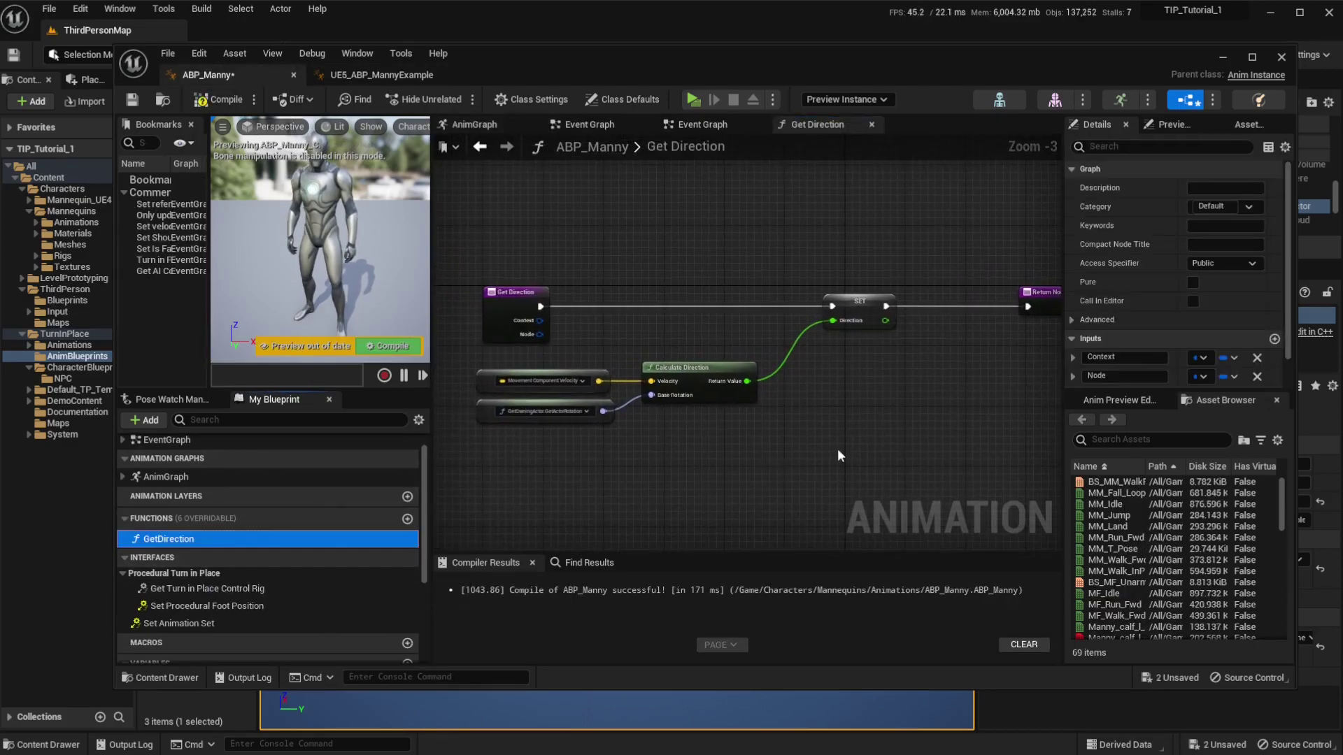
right_click(862, 276)
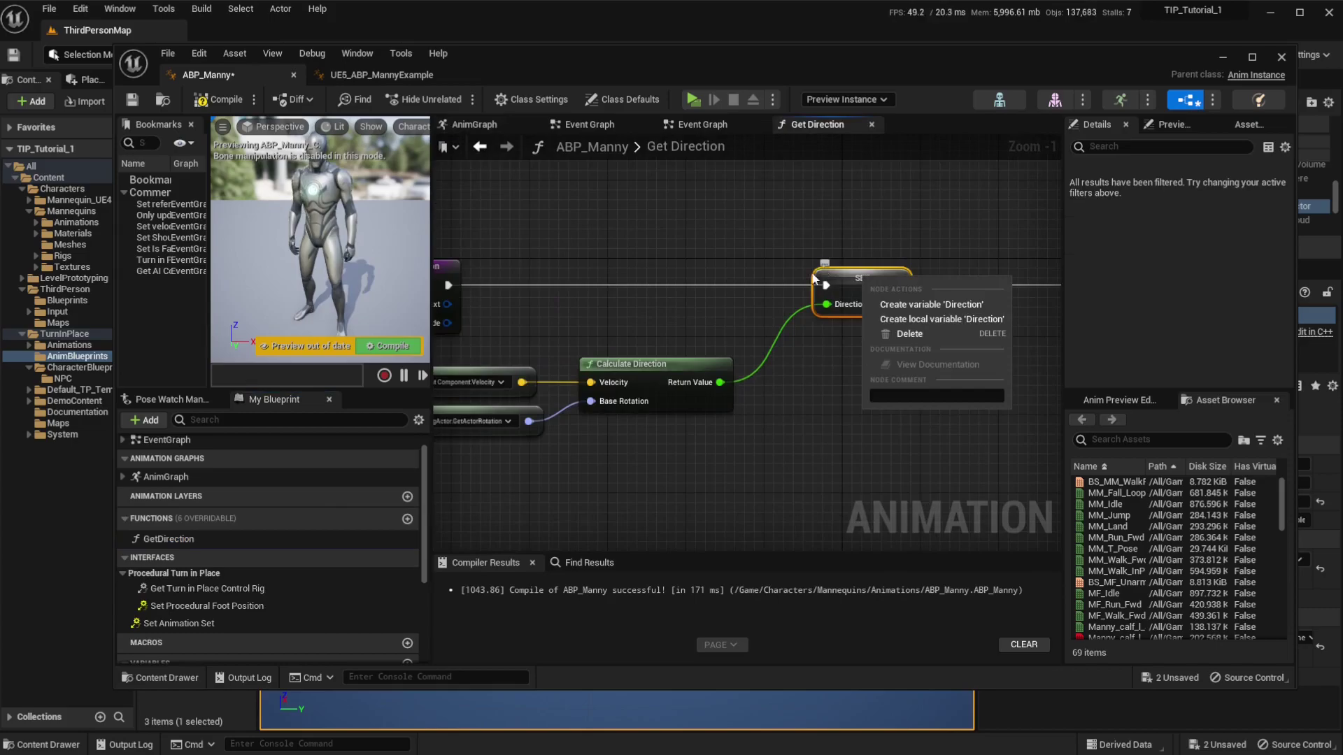
click(888, 302)
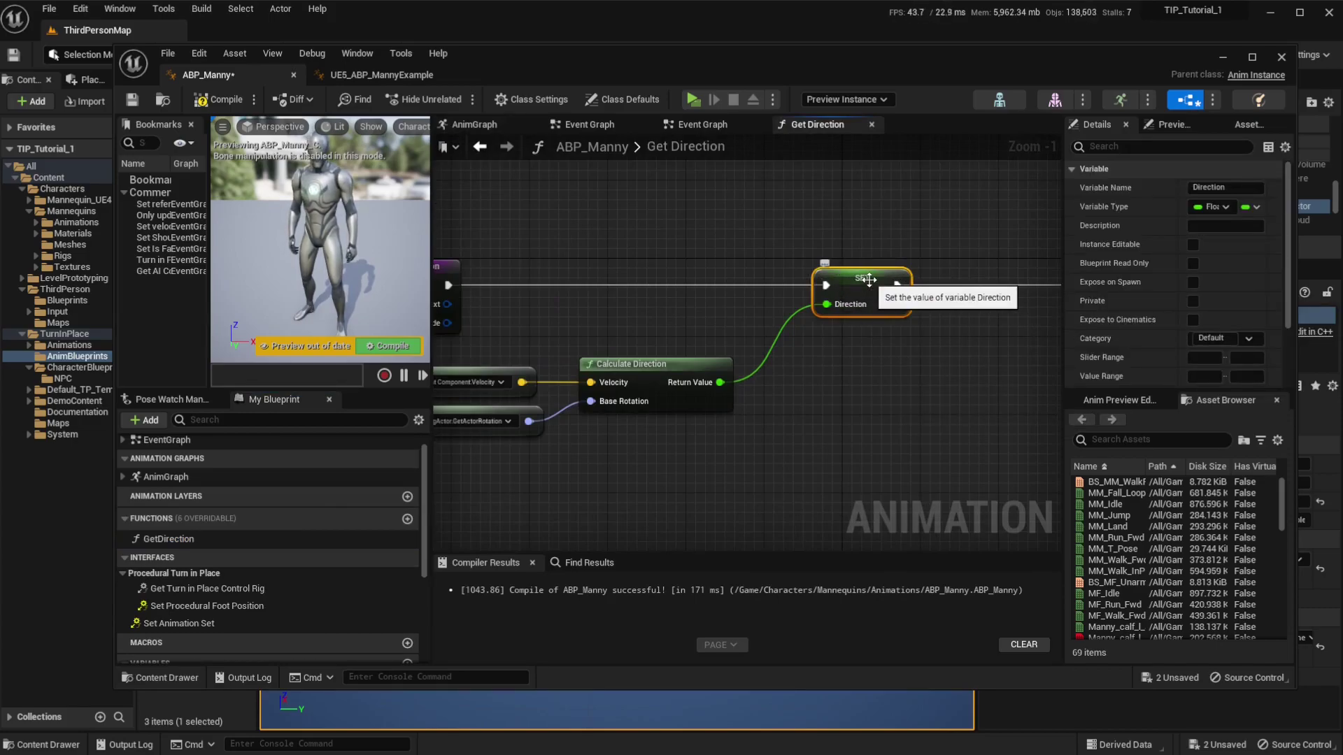
scroll(867, 298, down, 2)
Step: Copy the GetAimOffsets function from UE5_ABP_MannyExample and paste it into ABP_Manny's functions
click(368, 81)
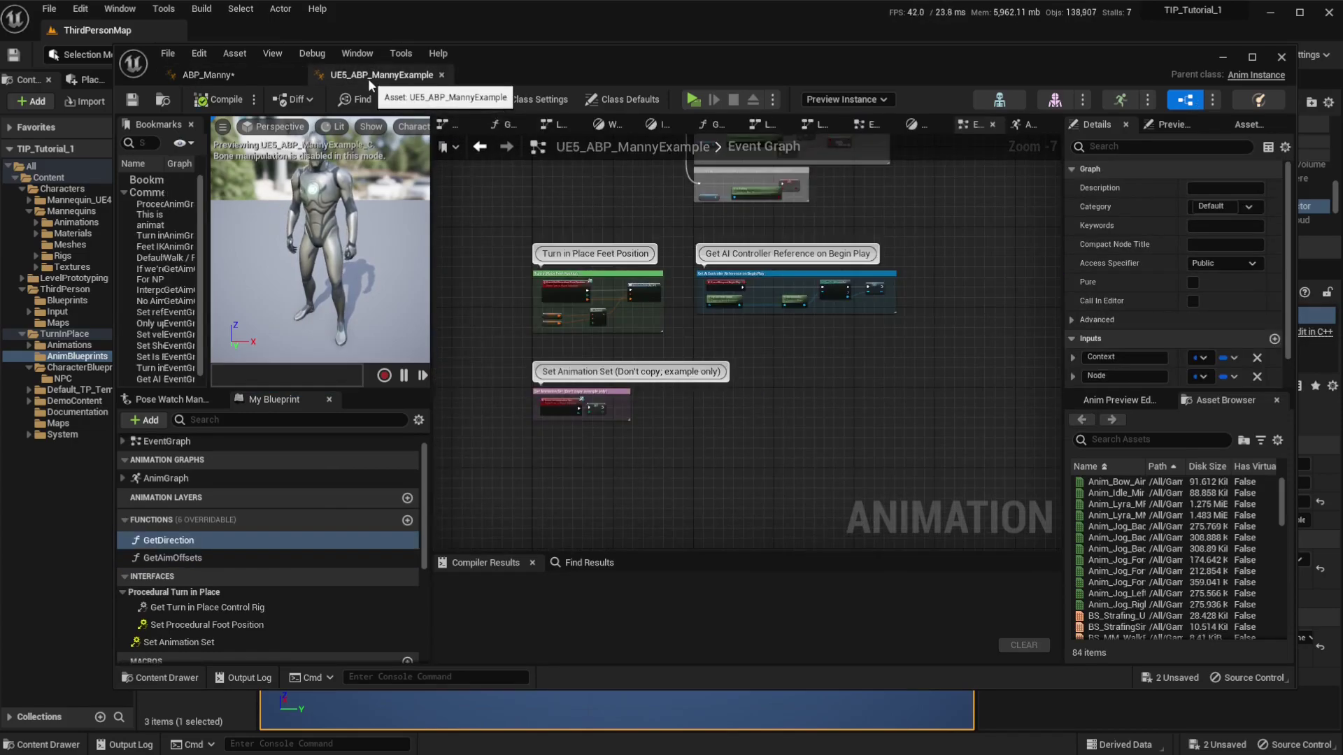
click(187, 559)
right_click(189, 559)
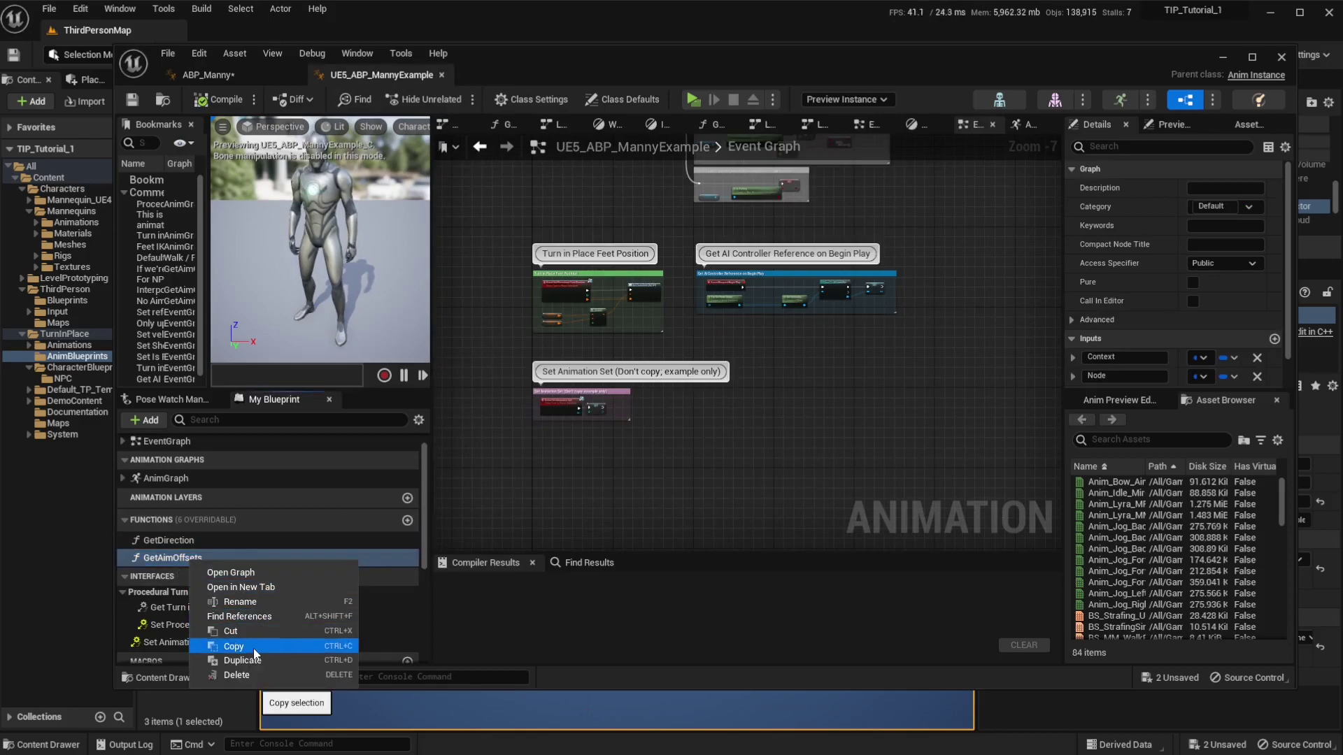
click(231, 647)
click(210, 74)
right_click(241, 517)
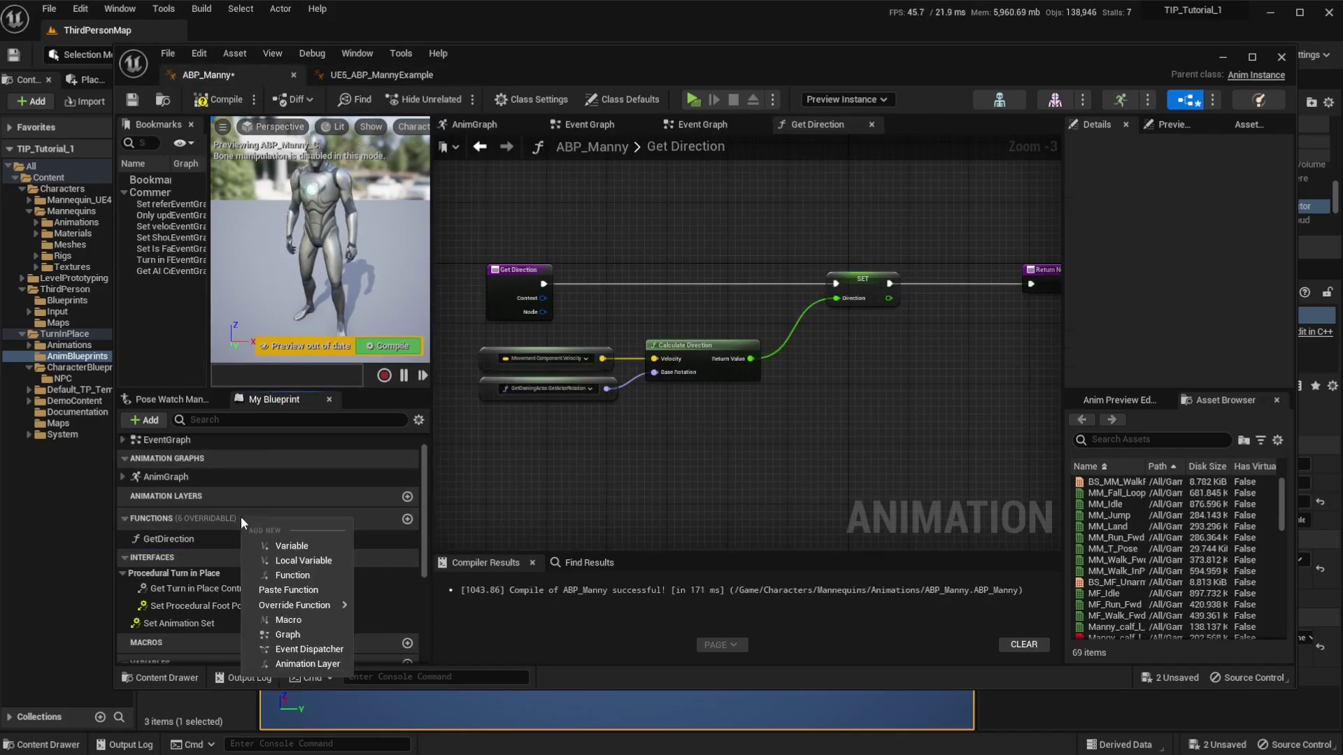
click(292, 591)
key(Return)
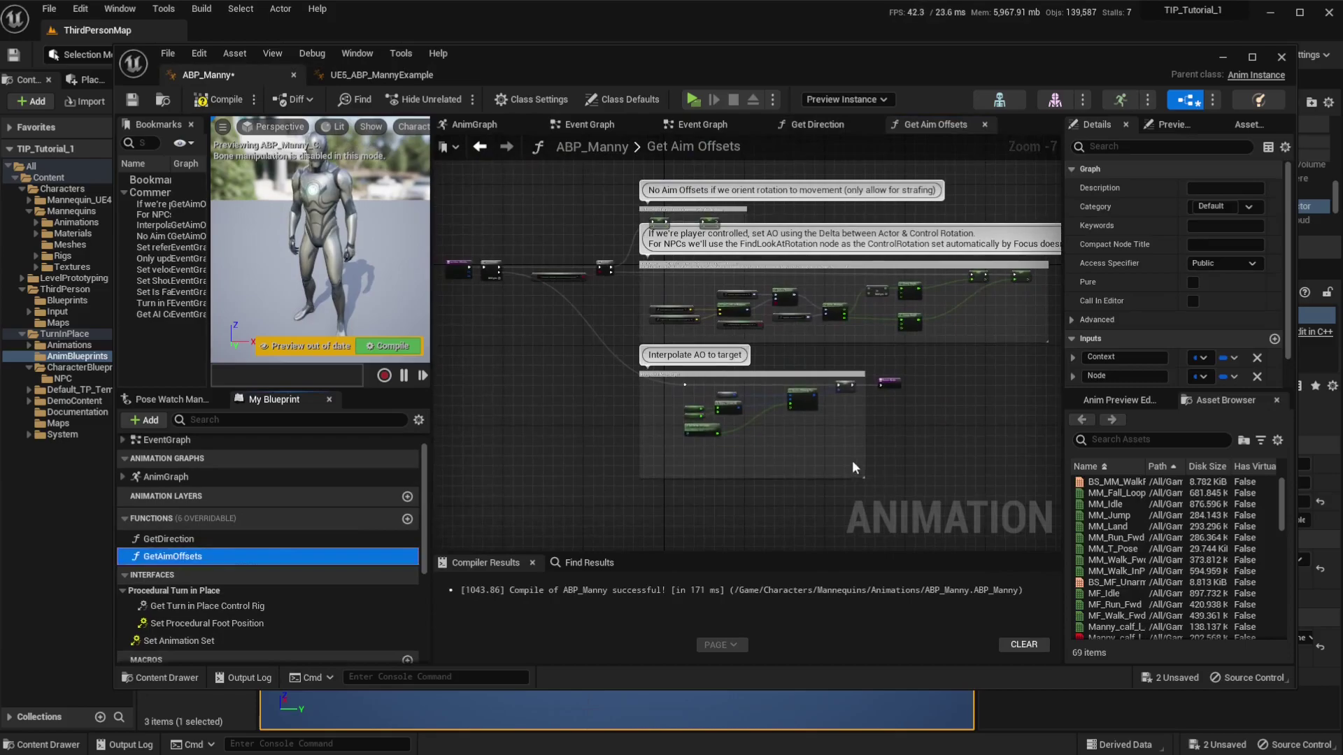
Step: Create the missing Aim Offset variable from the SET node in Get Aim Offsets, and compile ABP_Manny
scroll(826, 392, up, 8)
click(843, 328)
right_click(843, 328)
click(869, 353)
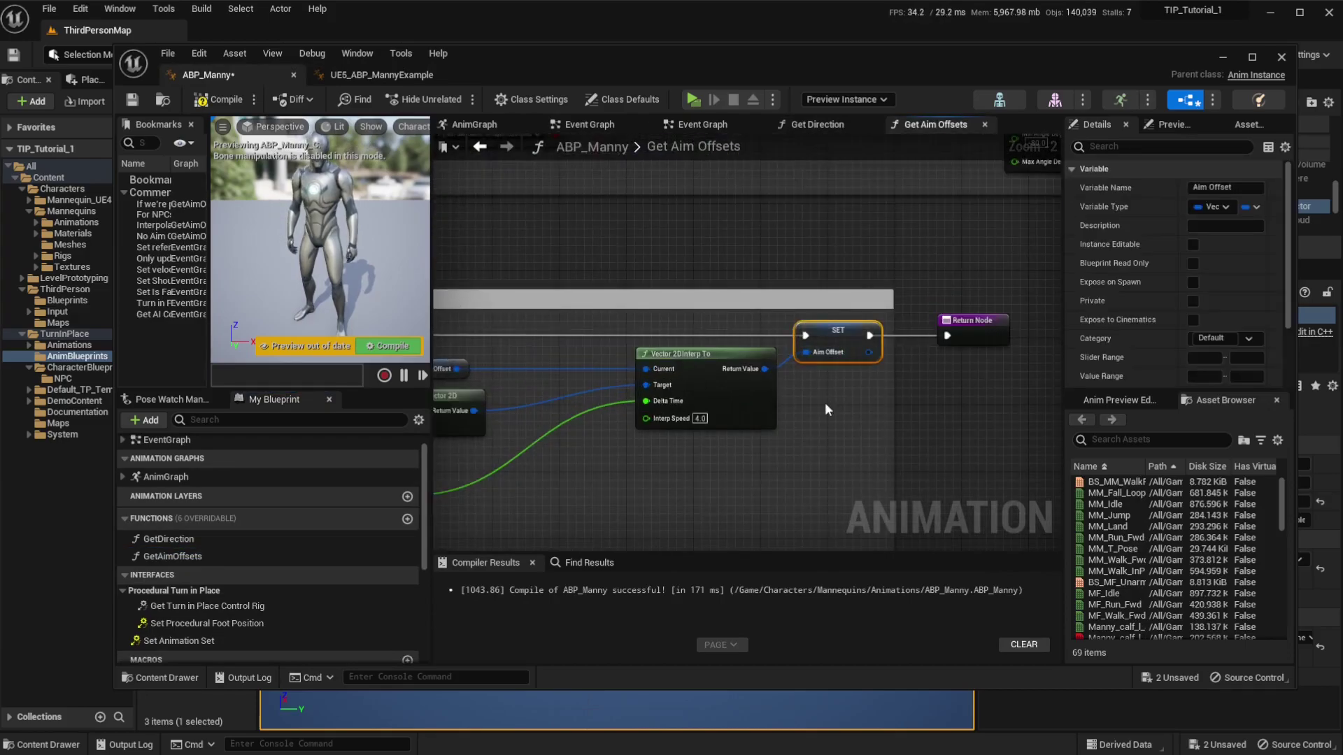
click(822, 405)
scroll(820, 410, down, 3)
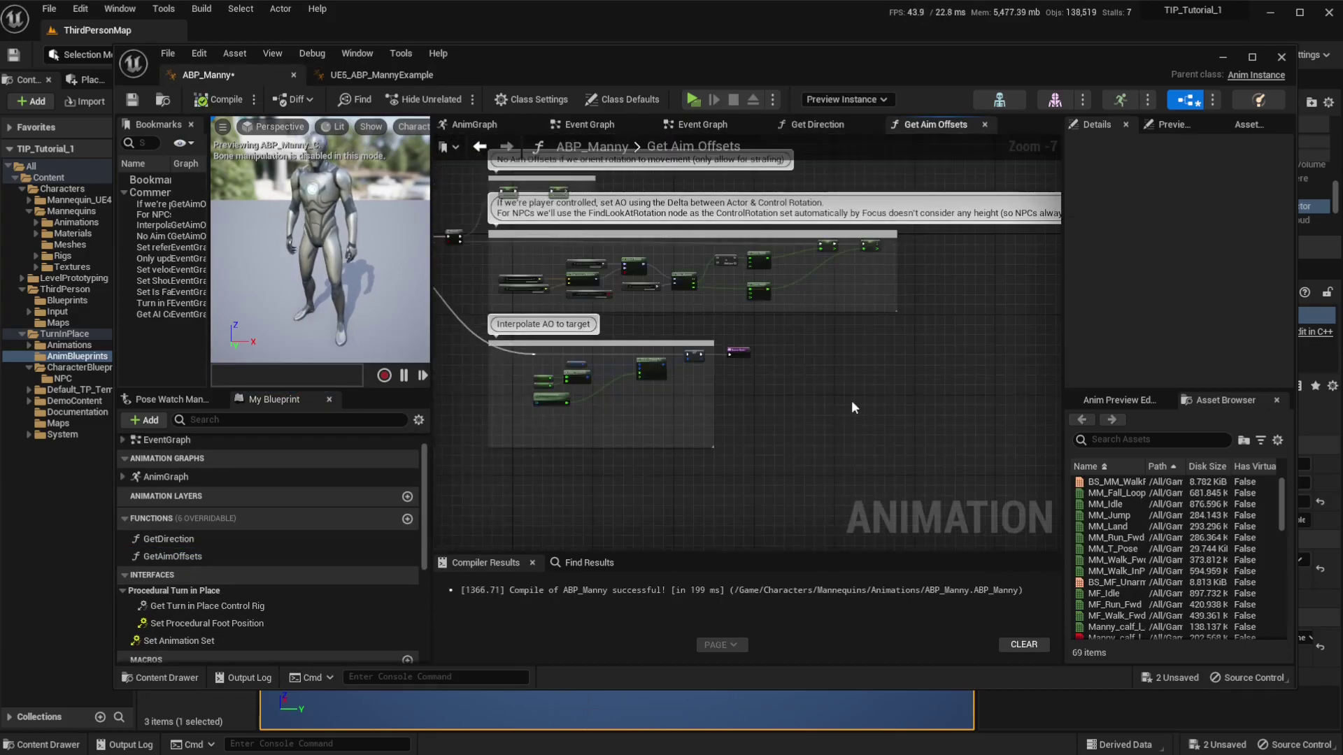
Step: In ABP_Manny's AnimGraph, delete the Control Rig, NOT and Is Falling nodes, and move Output Pose farther away to free space before it
double_click(169, 476)
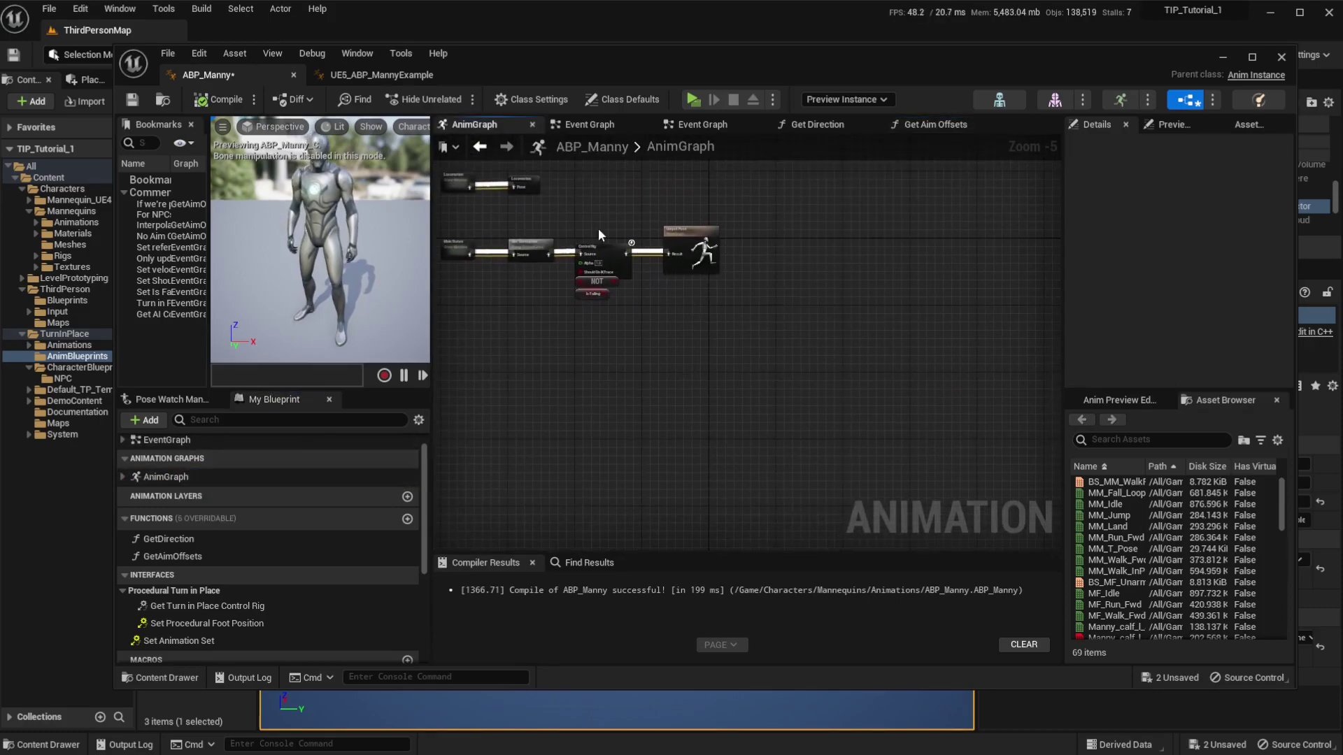
drag(615, 267, 611, 322)
scroll(624, 309, down, 1)
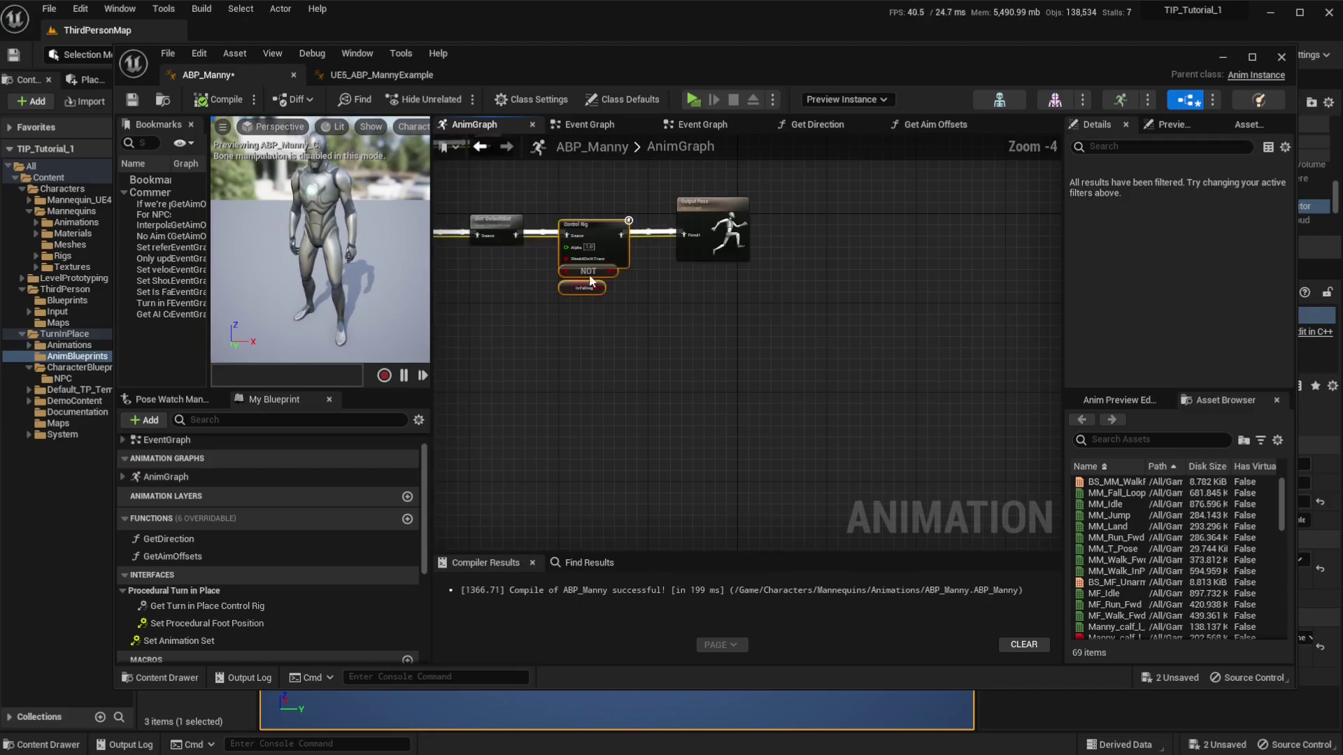
key(Delete)
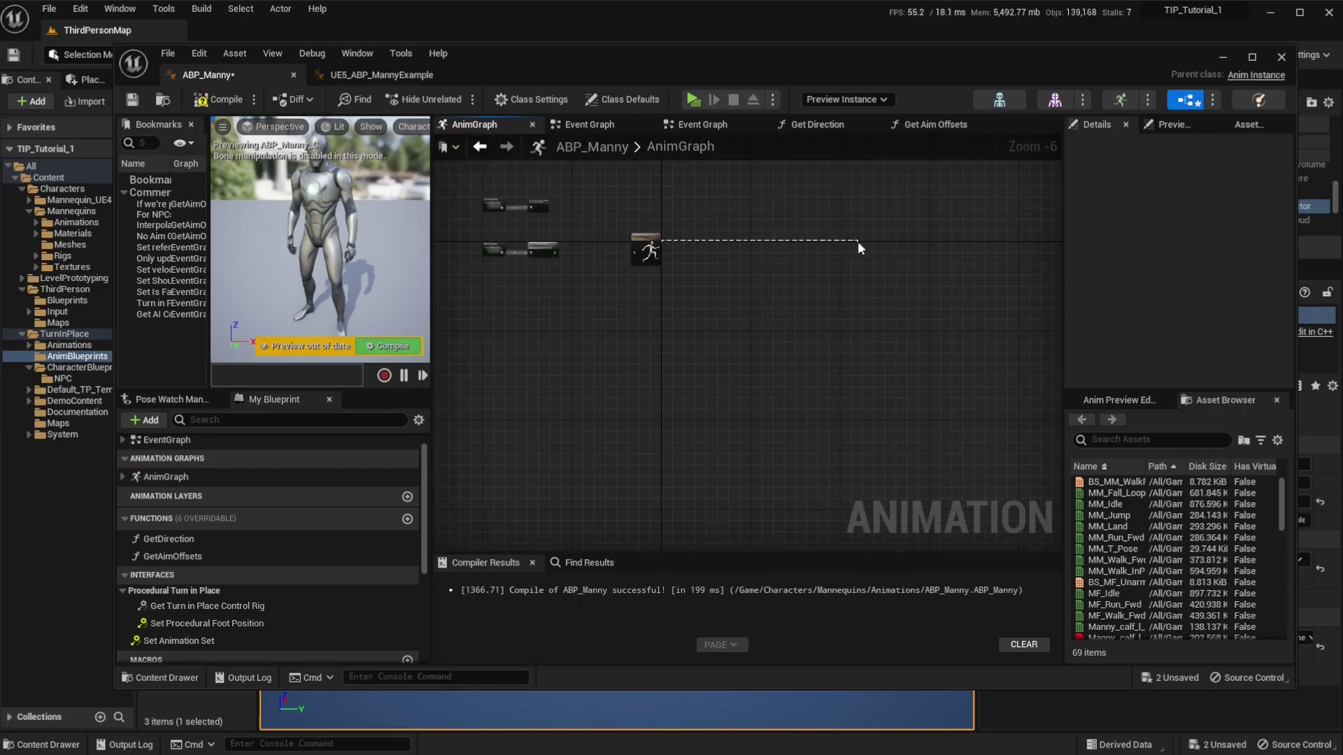
drag(654, 249, 1012, 250)
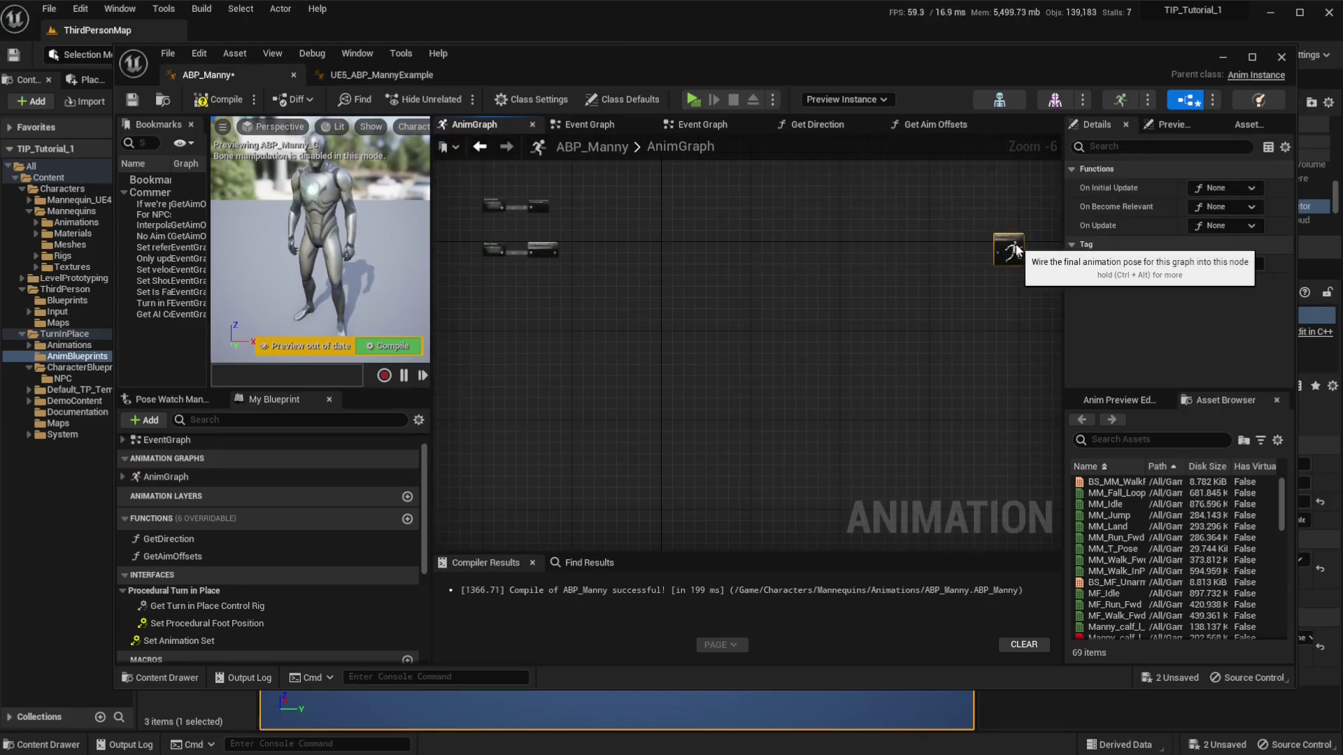
right_drag(821, 292, 789, 271)
Step: Copy the Procedural Aim Offsets, Turn in Place Control Rig and Feet IK groups from UE5_ABP_MannyExample's AnimGraph into ABP_Manny's AnimGraph
click(386, 74)
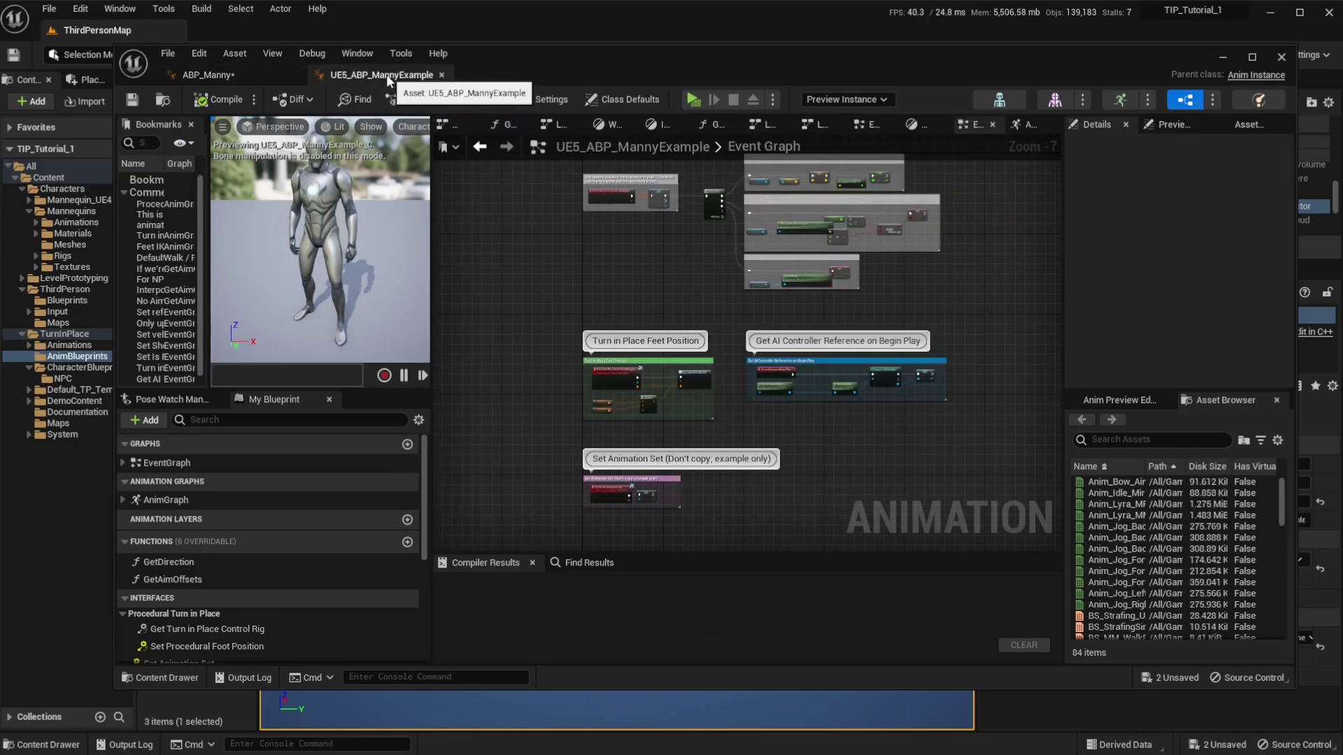
click(1029, 124)
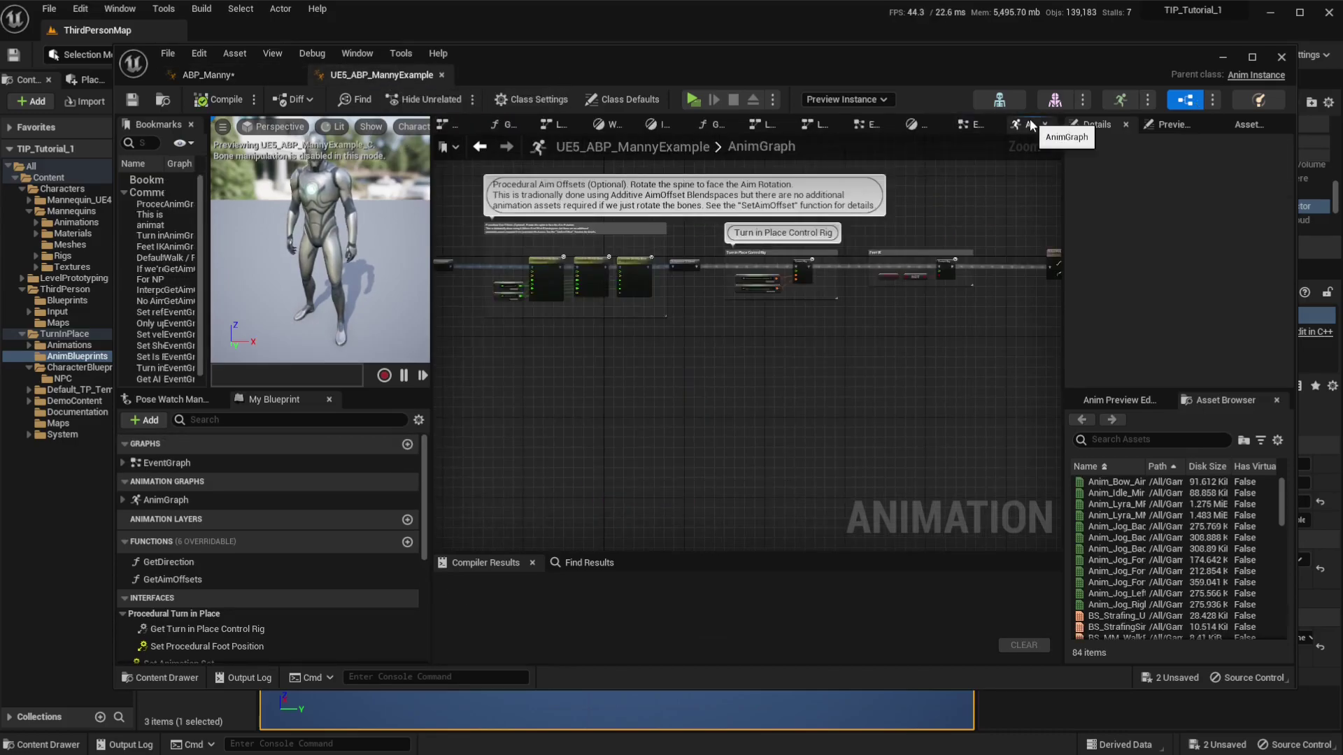
drag(469, 194, 1001, 360)
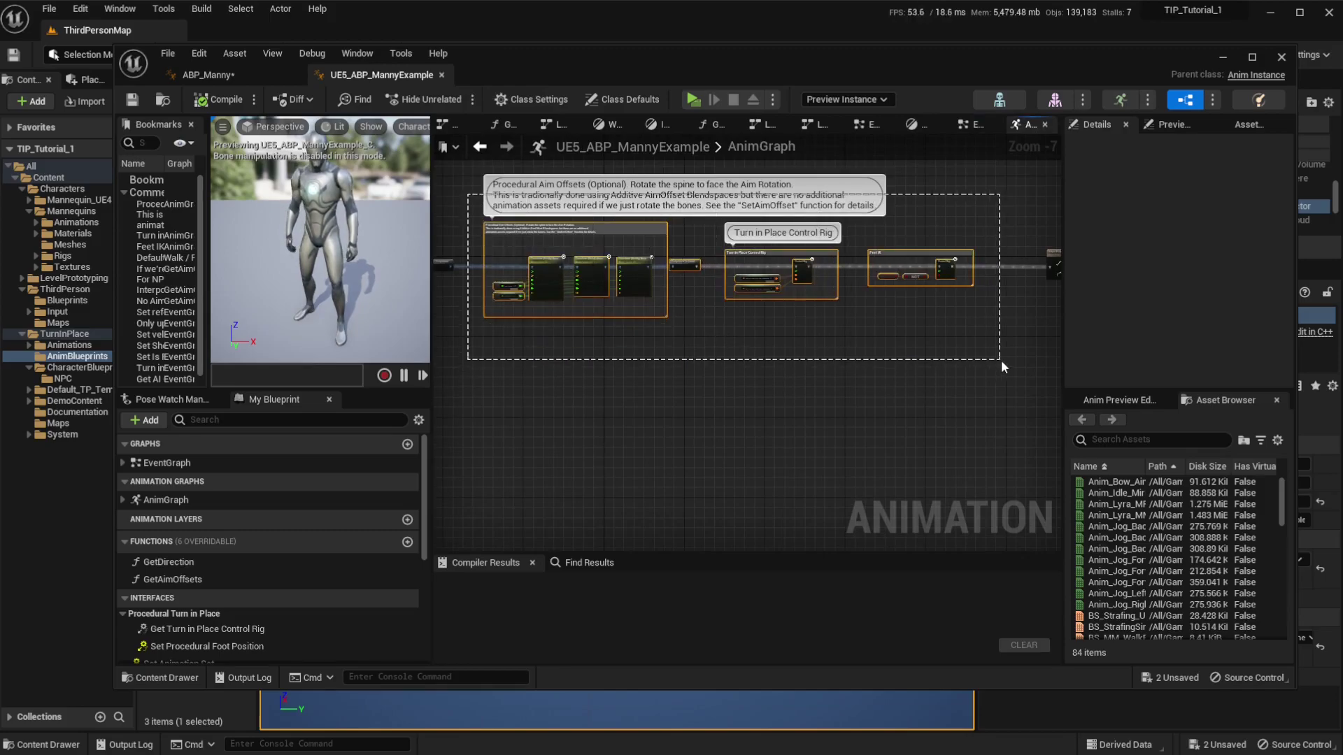
right_drag(809, 306, 849, 302)
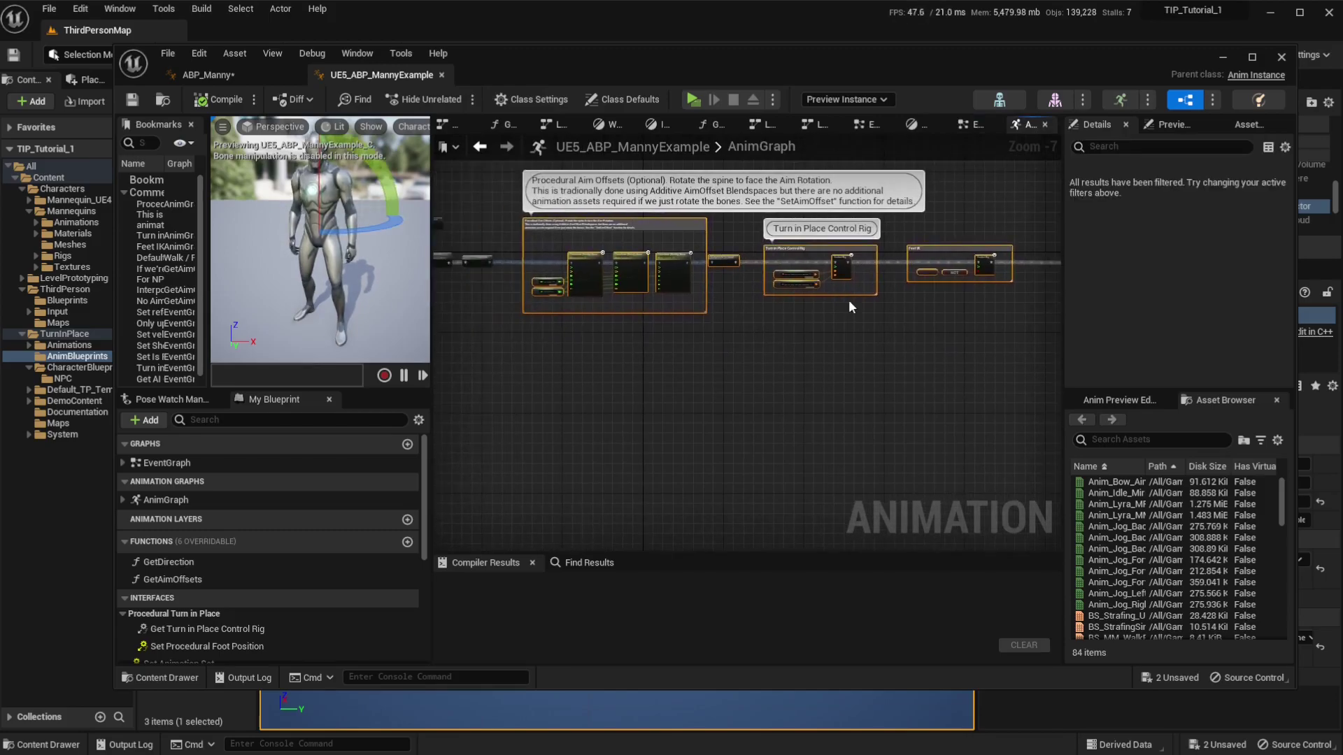
click(208, 75)
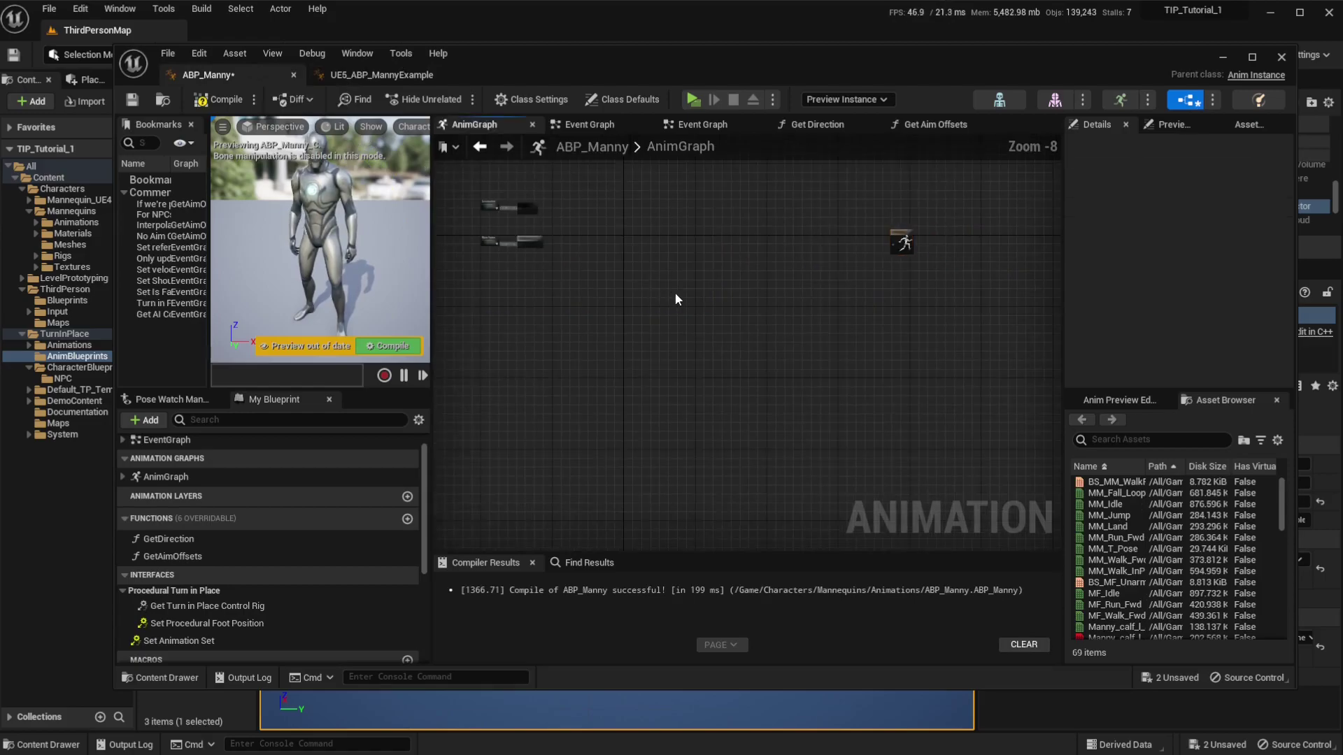
key(ctrl+v)
drag(578, 292, 638, 290)
Step: Connect the DefaultSlot node to the pasted Aim Offsets group and the Feet IK Control Rig to Output Pose, placed beside Feet IK
scroll(532, 201, up, 5)
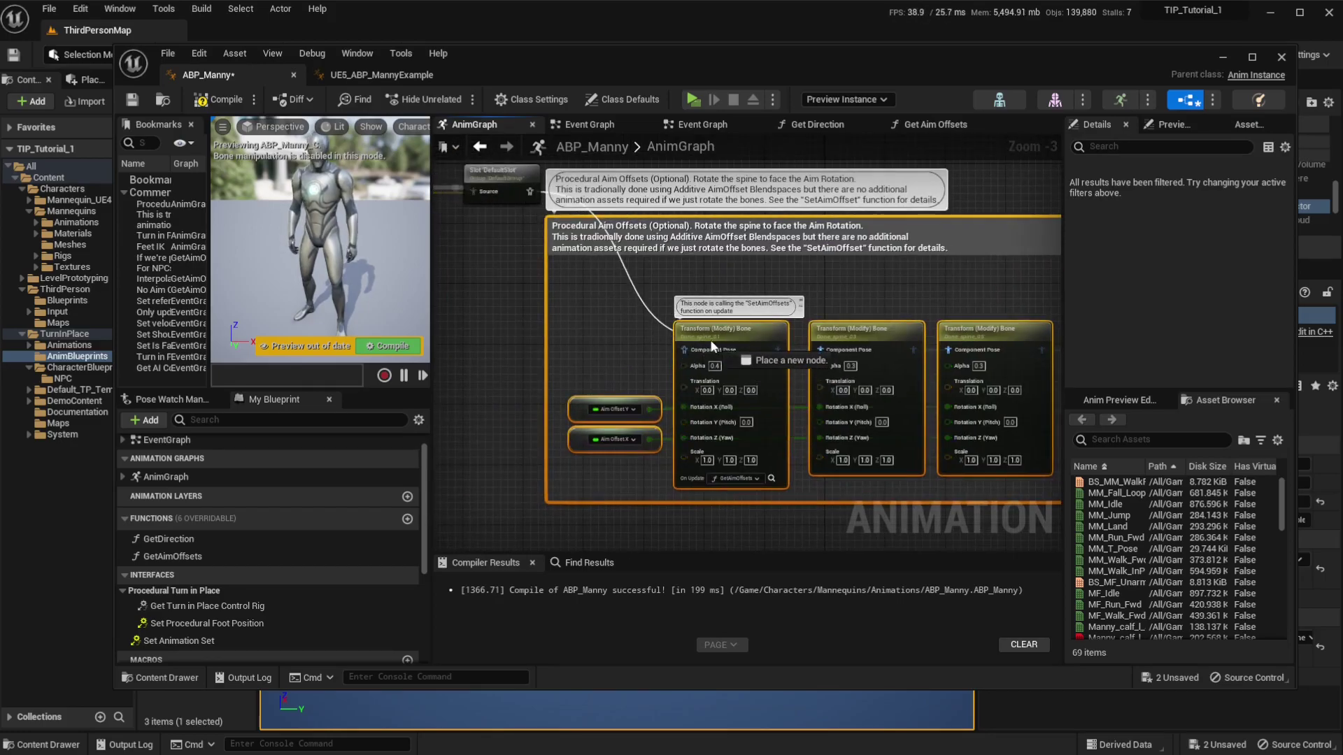
click(626, 264)
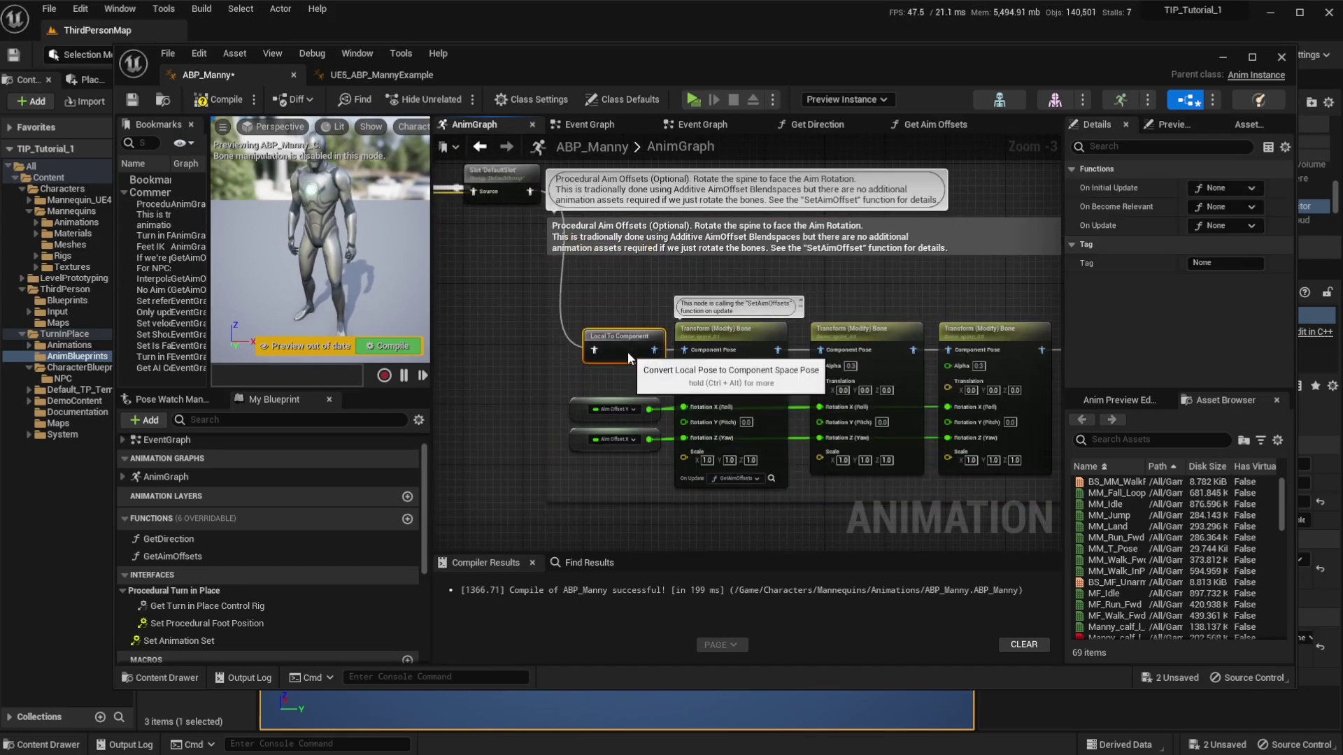
right_drag(937, 308, 548, 285)
right_drag(986, 288, 578, 282)
right_drag(926, 304, 731, 331)
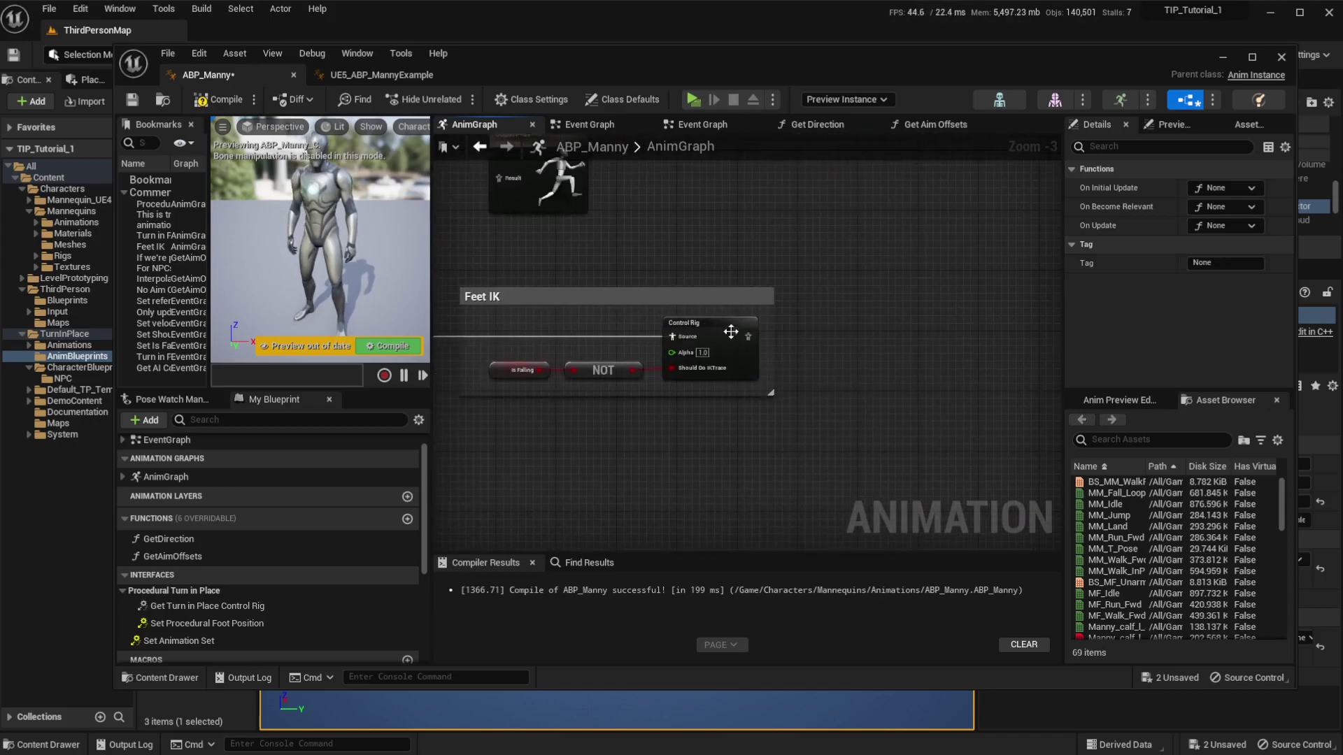
drag(747, 340, 853, 417)
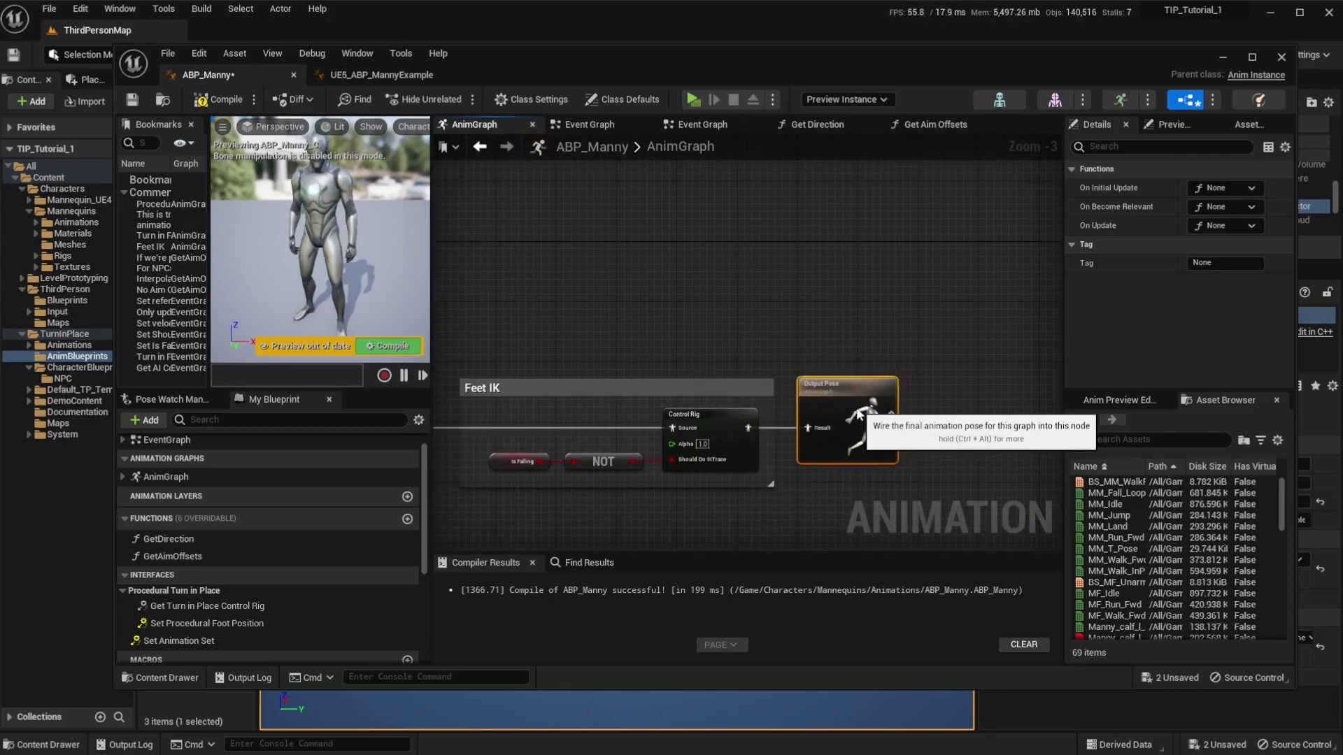
Step: Compile and save ABP_Manny with the newly connected AnimGraph
right_drag(661, 355, 983, 195)
click(220, 103)
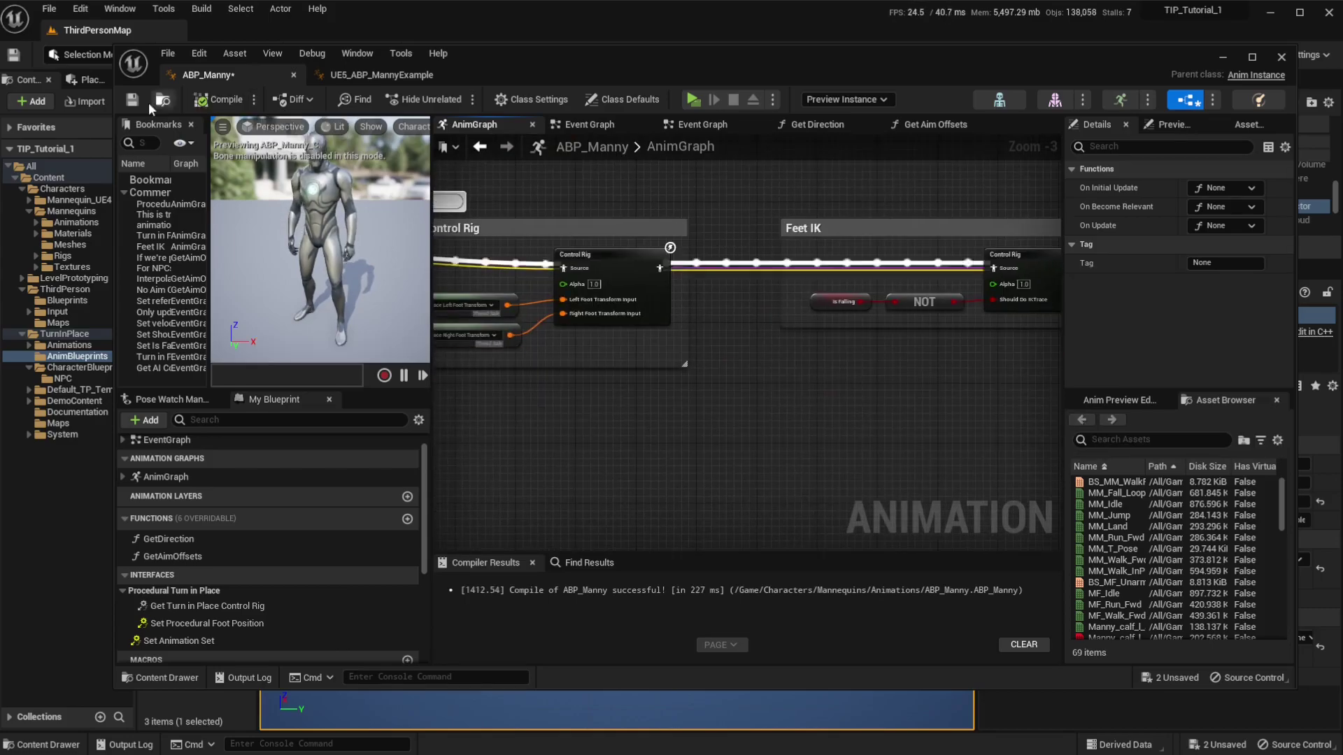
click(133, 101)
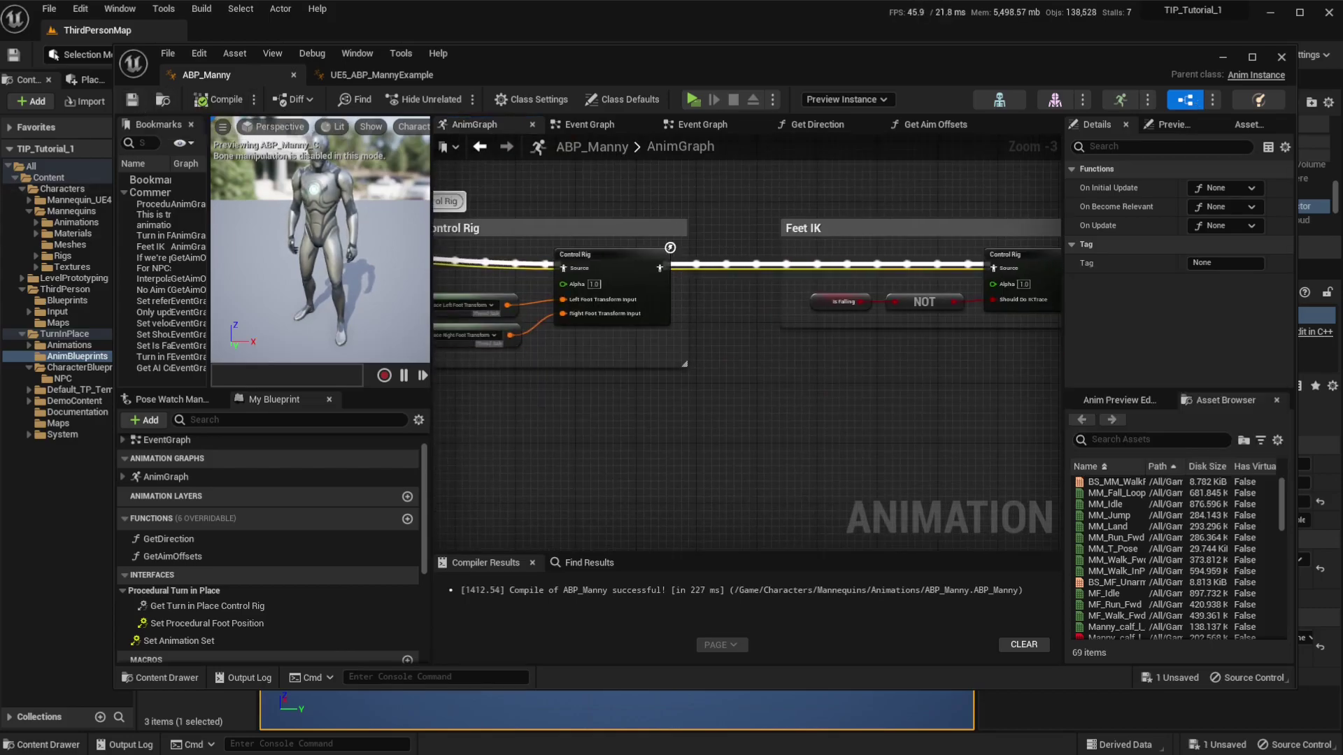
click(826, 456)
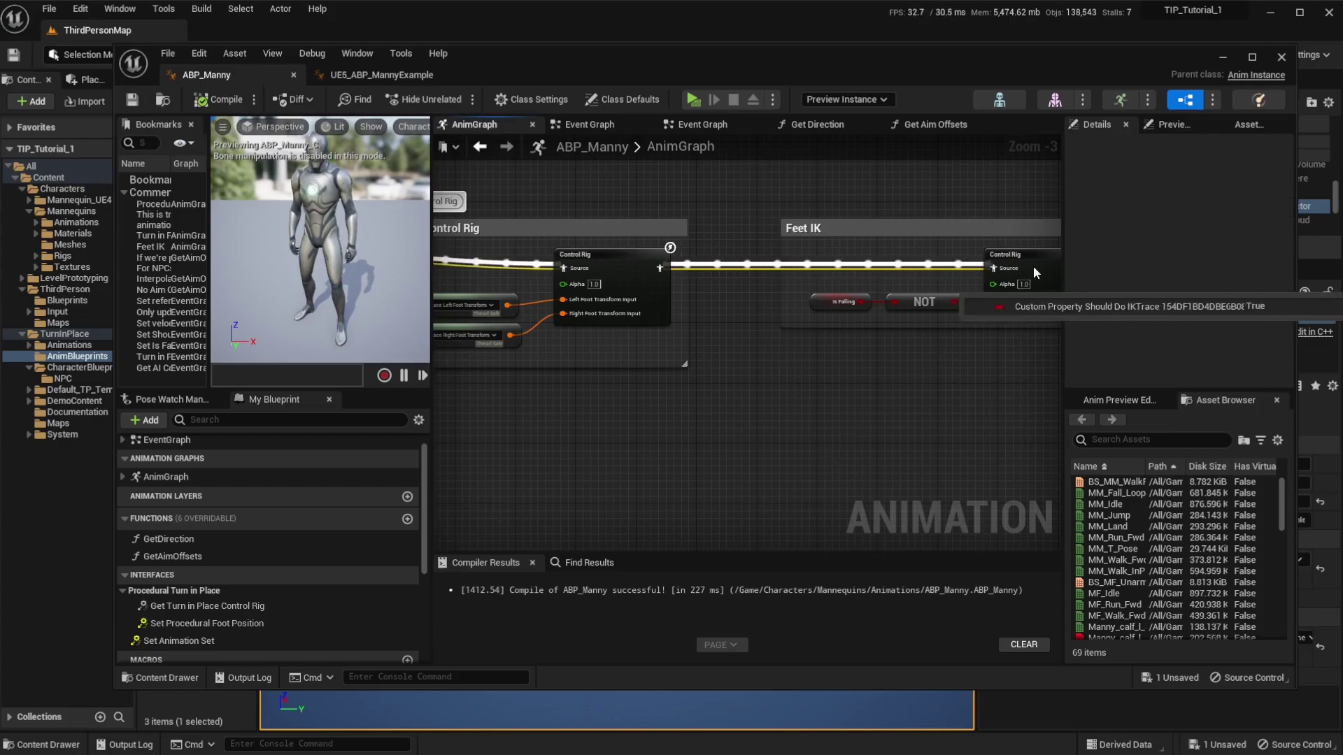
Step: Play ThirdPersonMap and run the character around, pausing between runs to test turning in place and the foot placement
click(1224, 58)
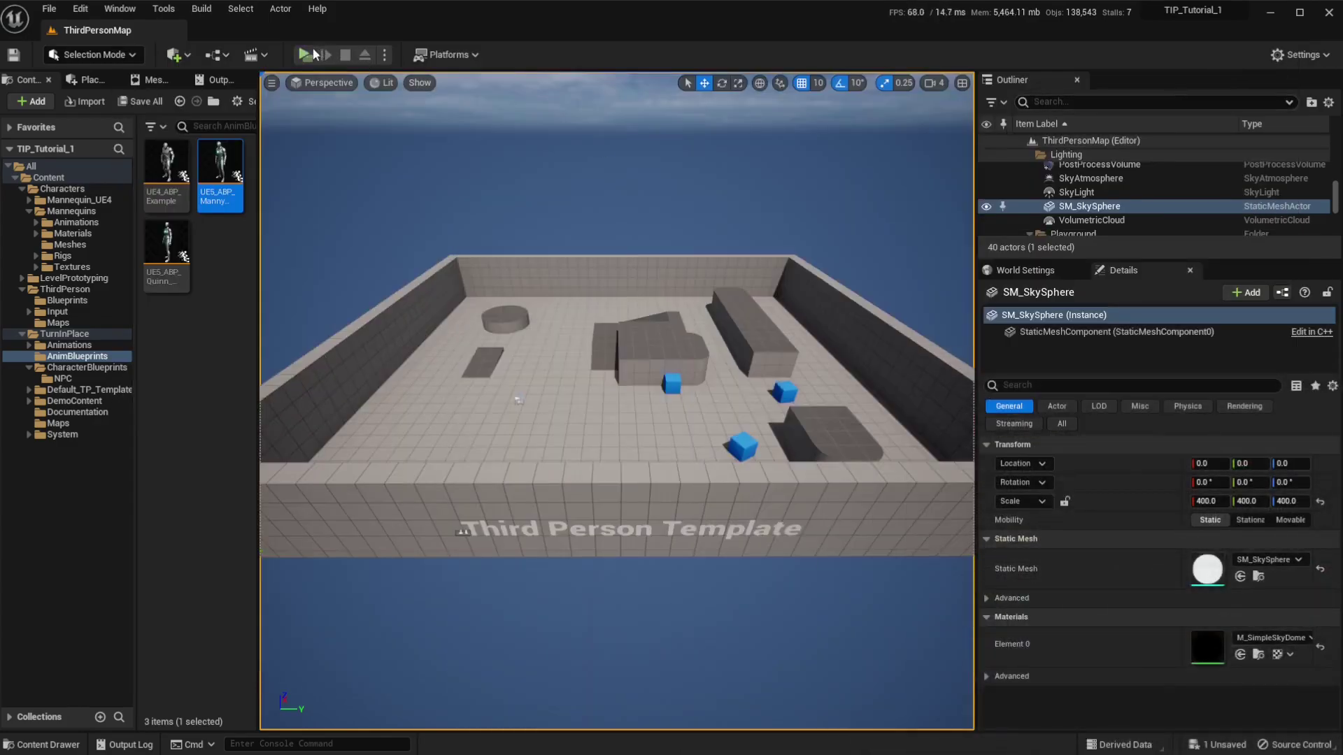
click(304, 55)
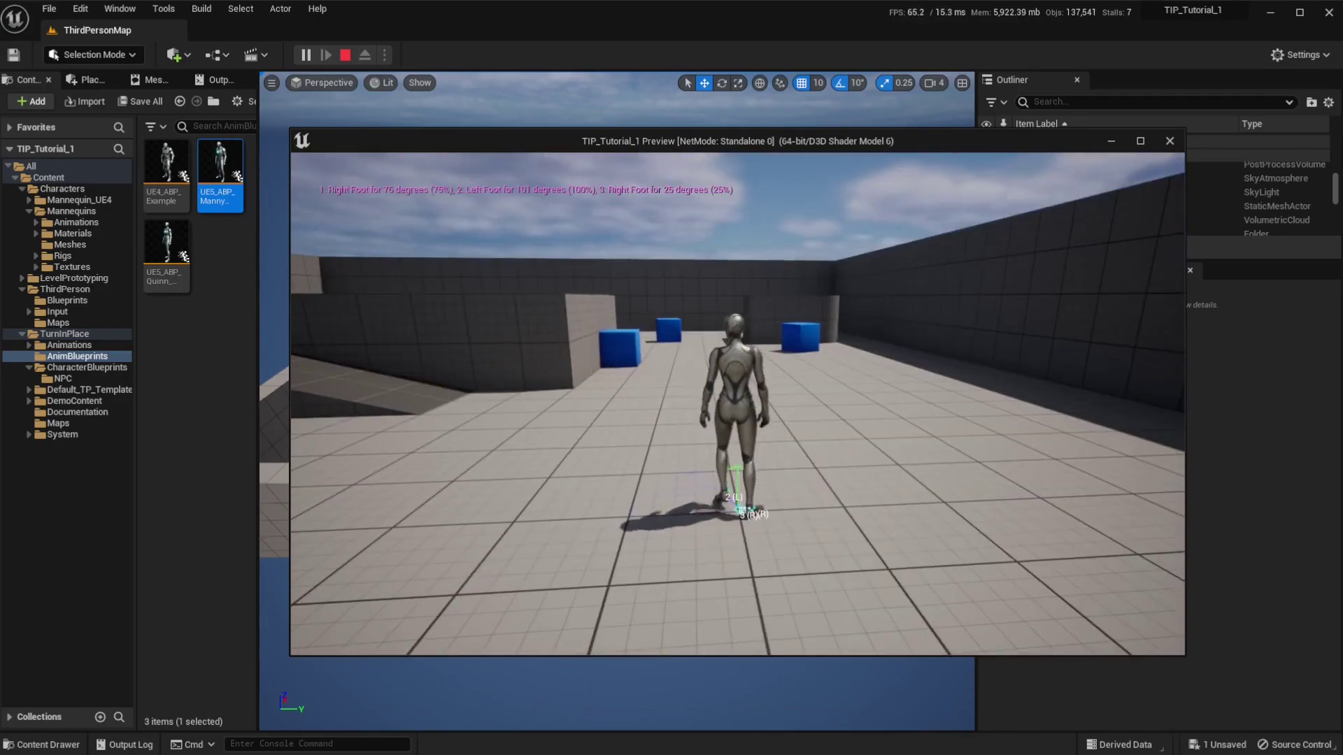
key(w)
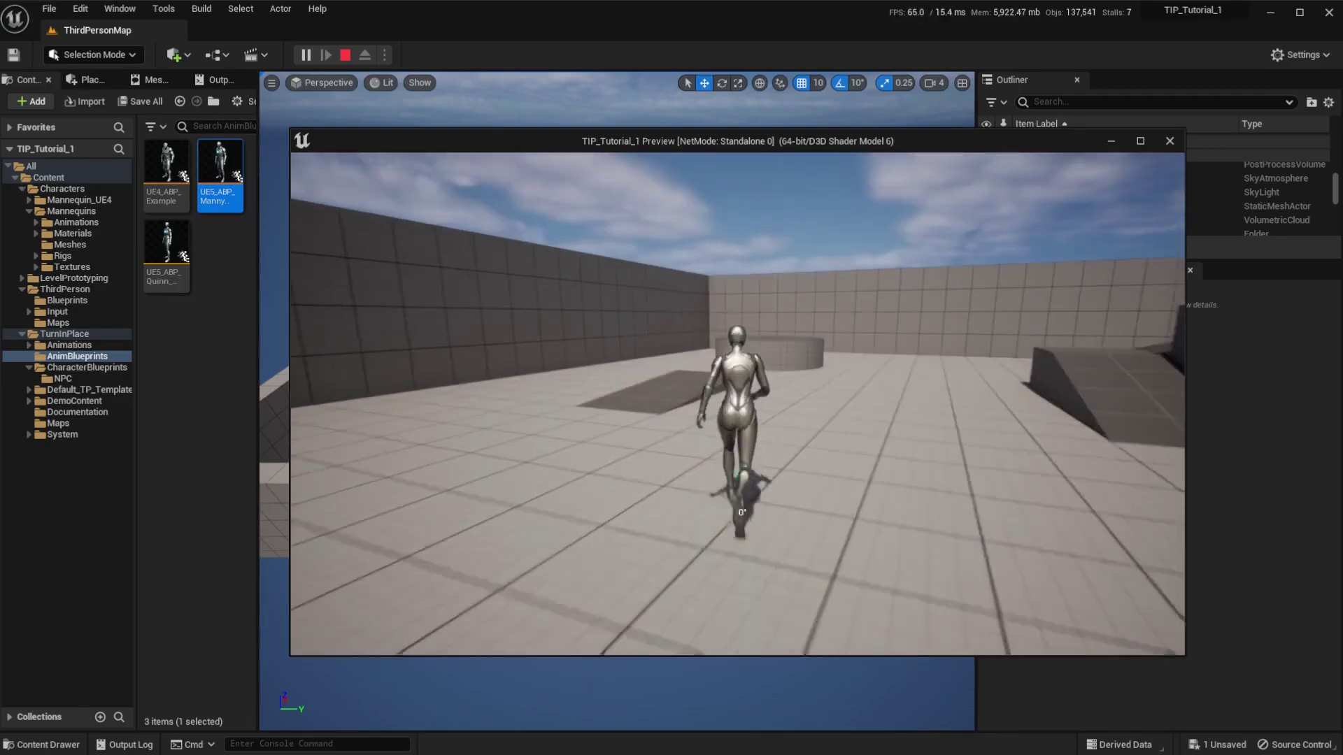
key(a)
key(w)
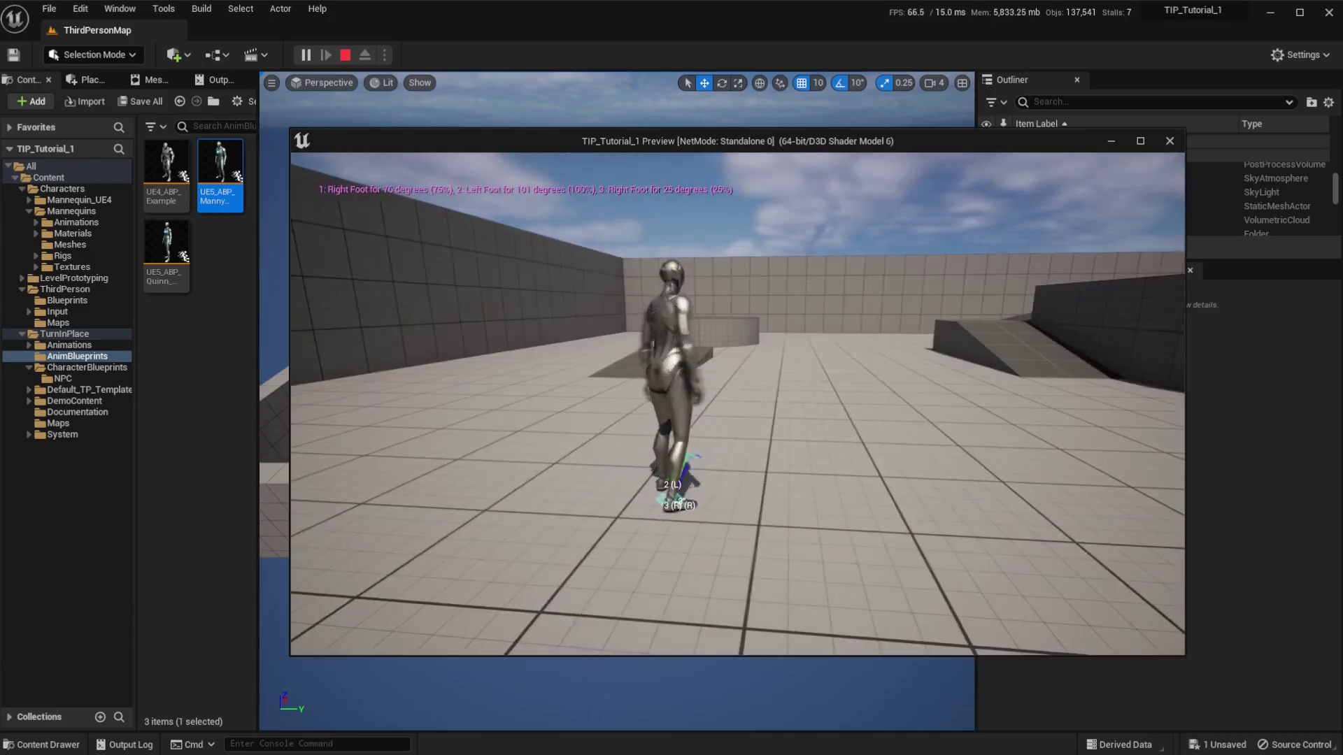
key(w)
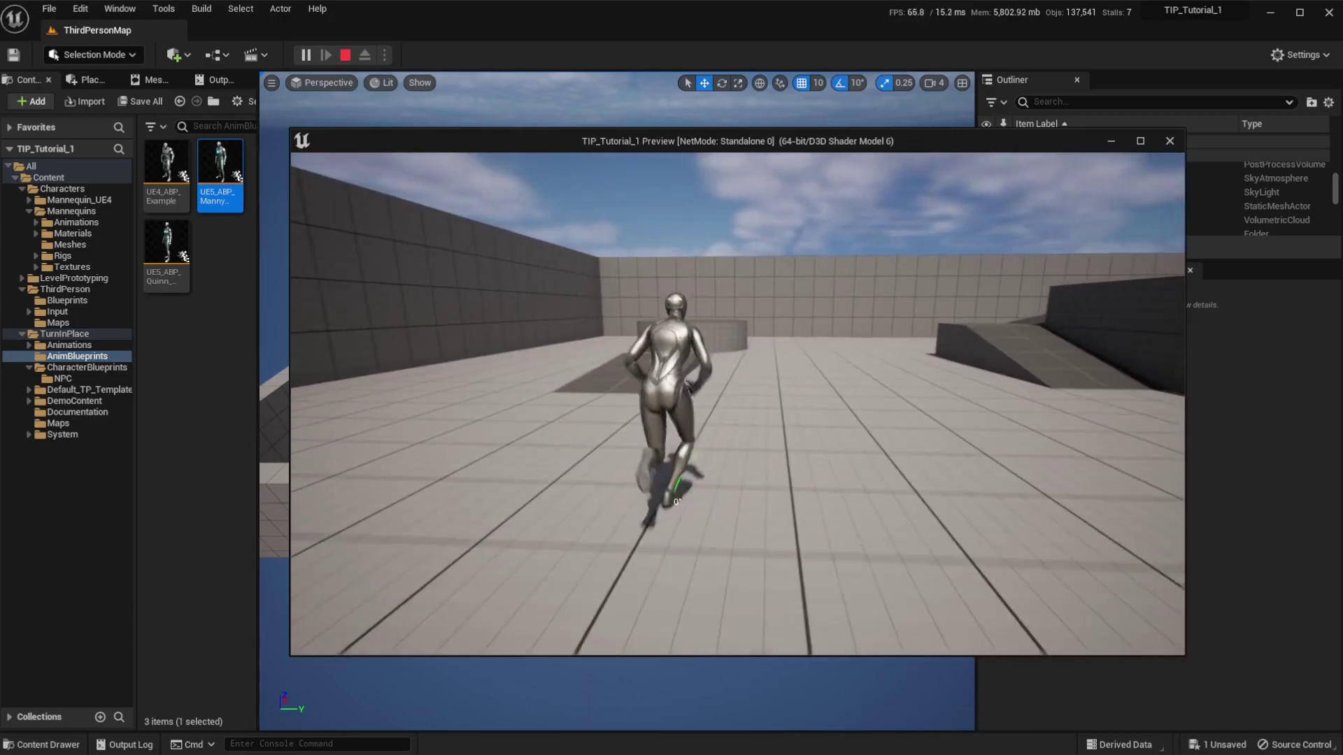
key(s)
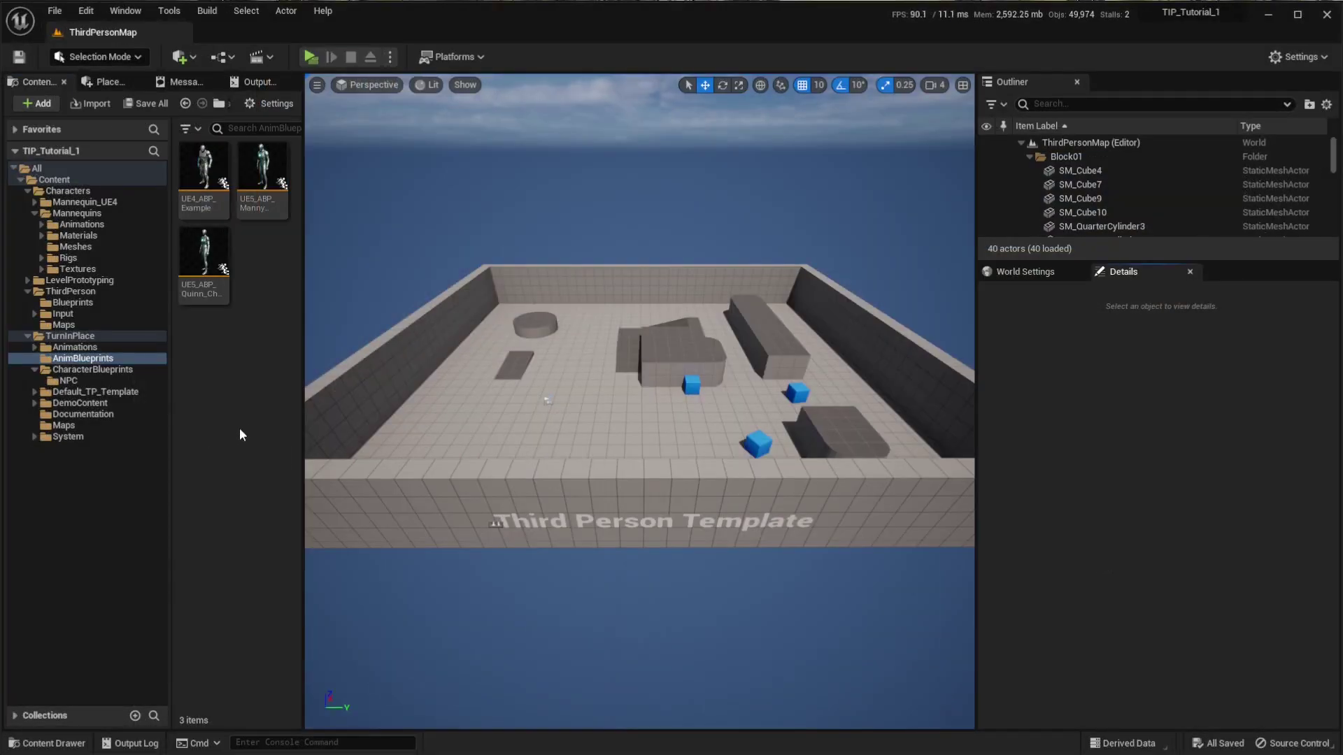
Step: Open the Strafing animations folder under TurnInPlace/Animations in the project content
click(71, 339)
double_click(88, 348)
double_click(103, 369)
click(103, 380)
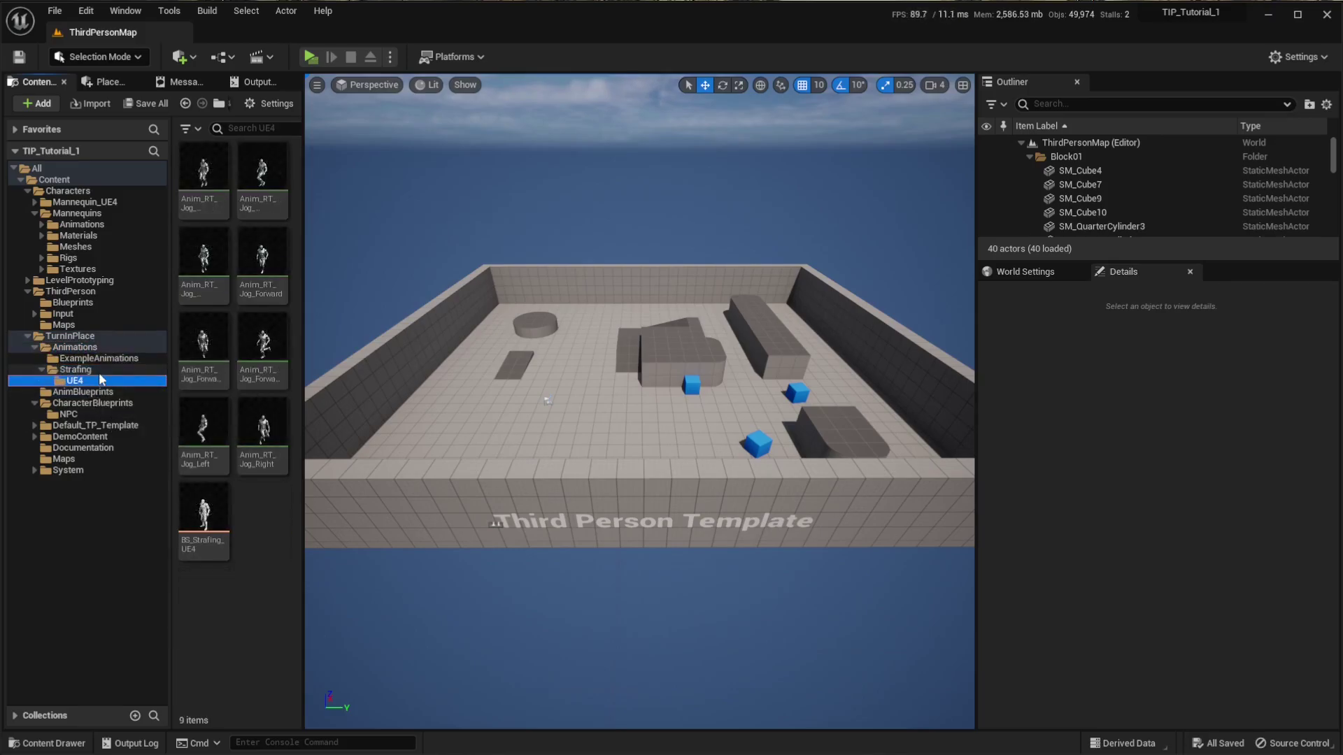
click(77, 370)
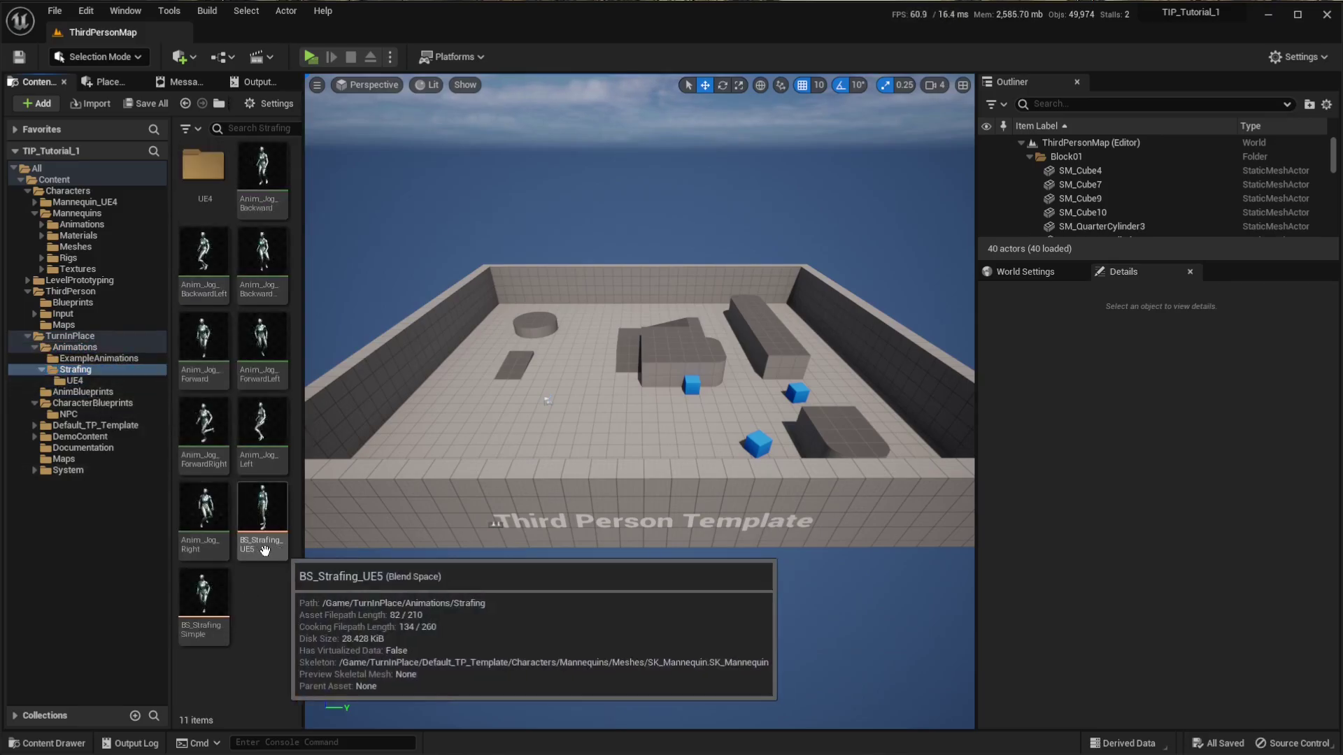
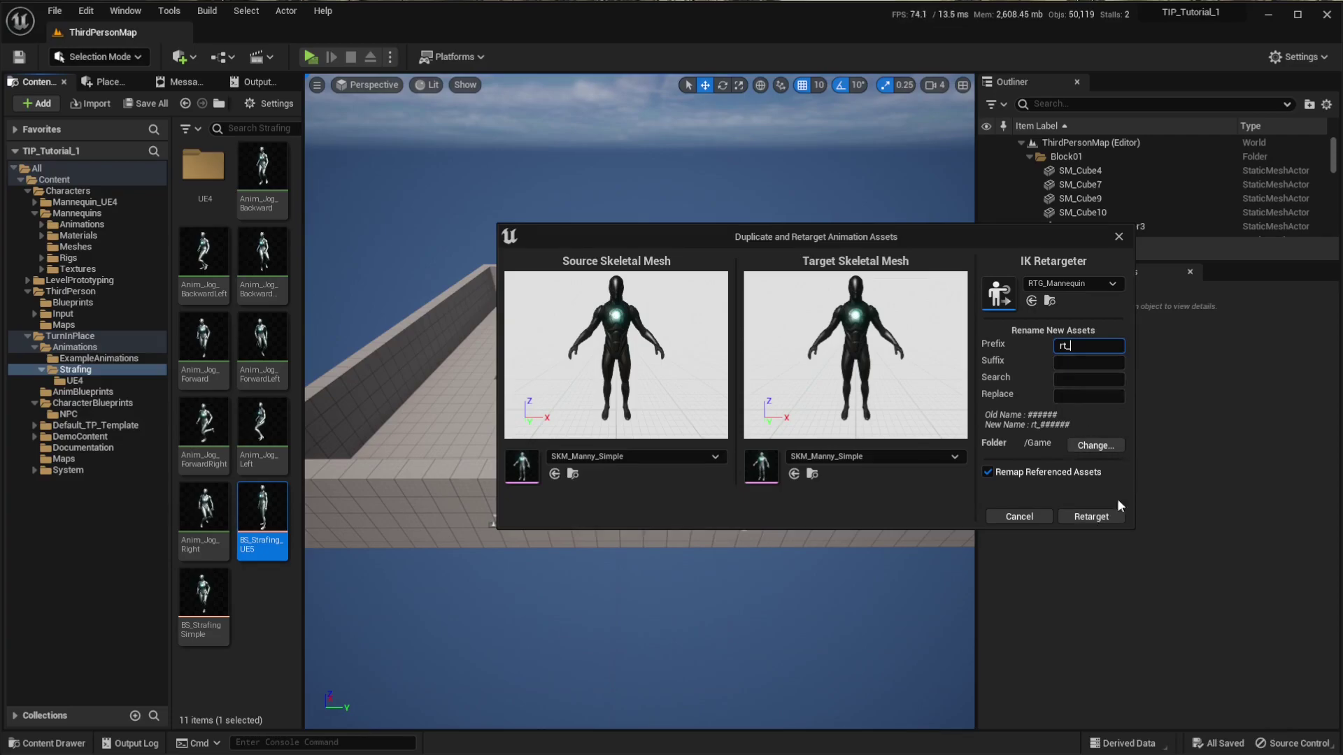
Step: Duplicate and retarget BS_Strafing_UE5 and its referenced animations with RTG_Mannequin and the name prefix rt_
click(1089, 517)
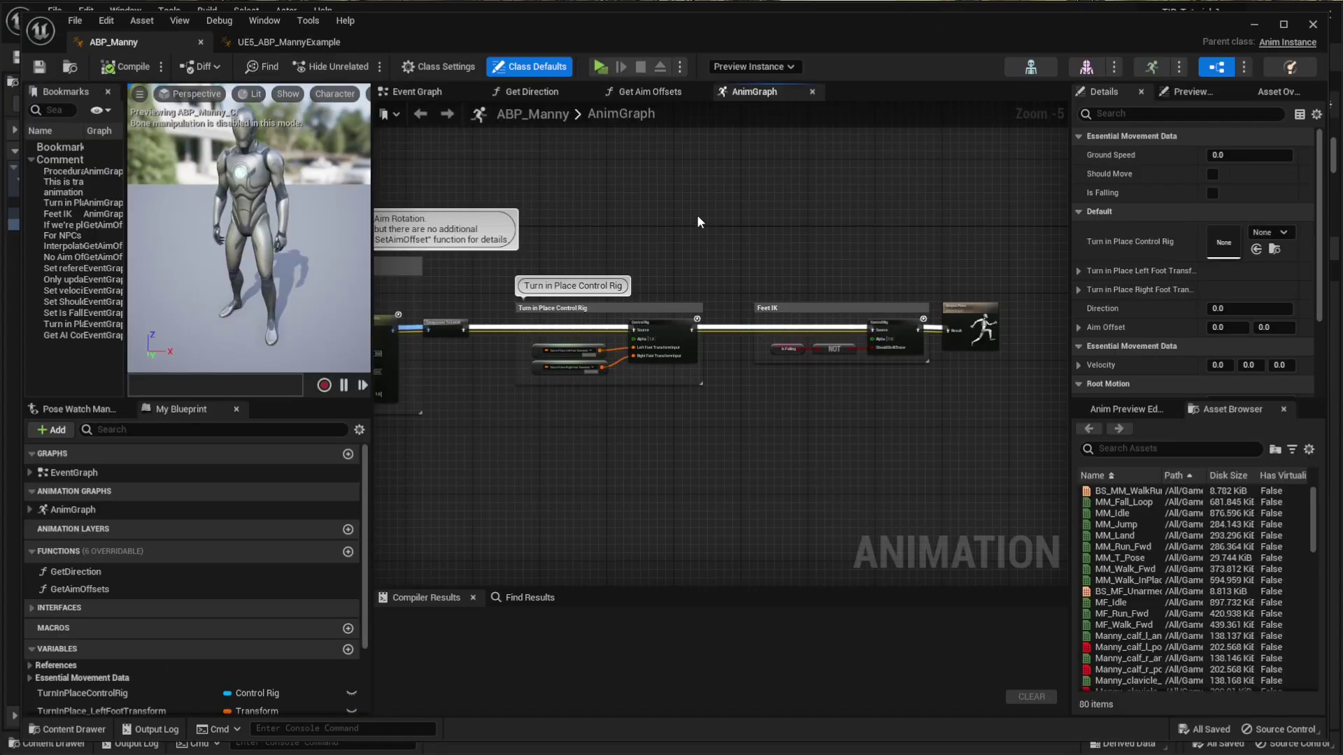
Step: Copy the Default Walk/Run node group from the Walk / Run state of the Locomotion state machine in UE5_ABP_MannyExample
click(284, 43)
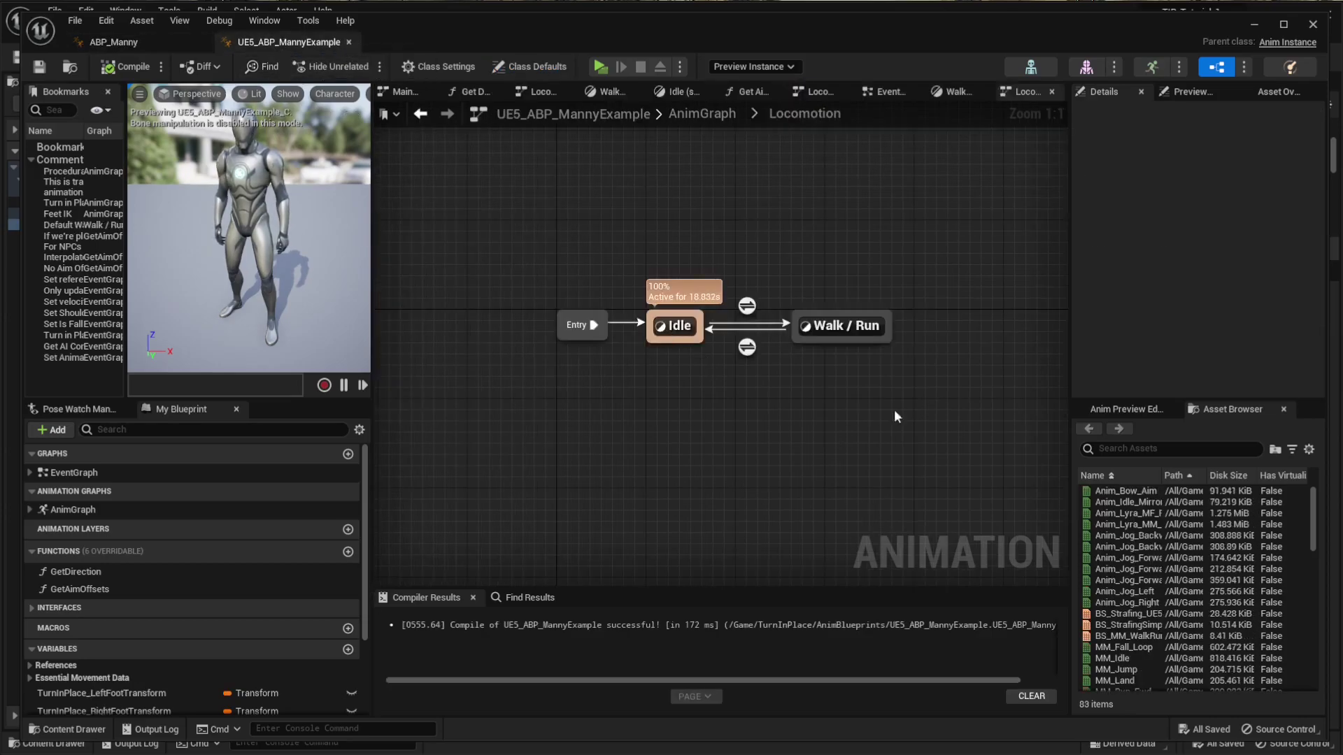
click(699, 113)
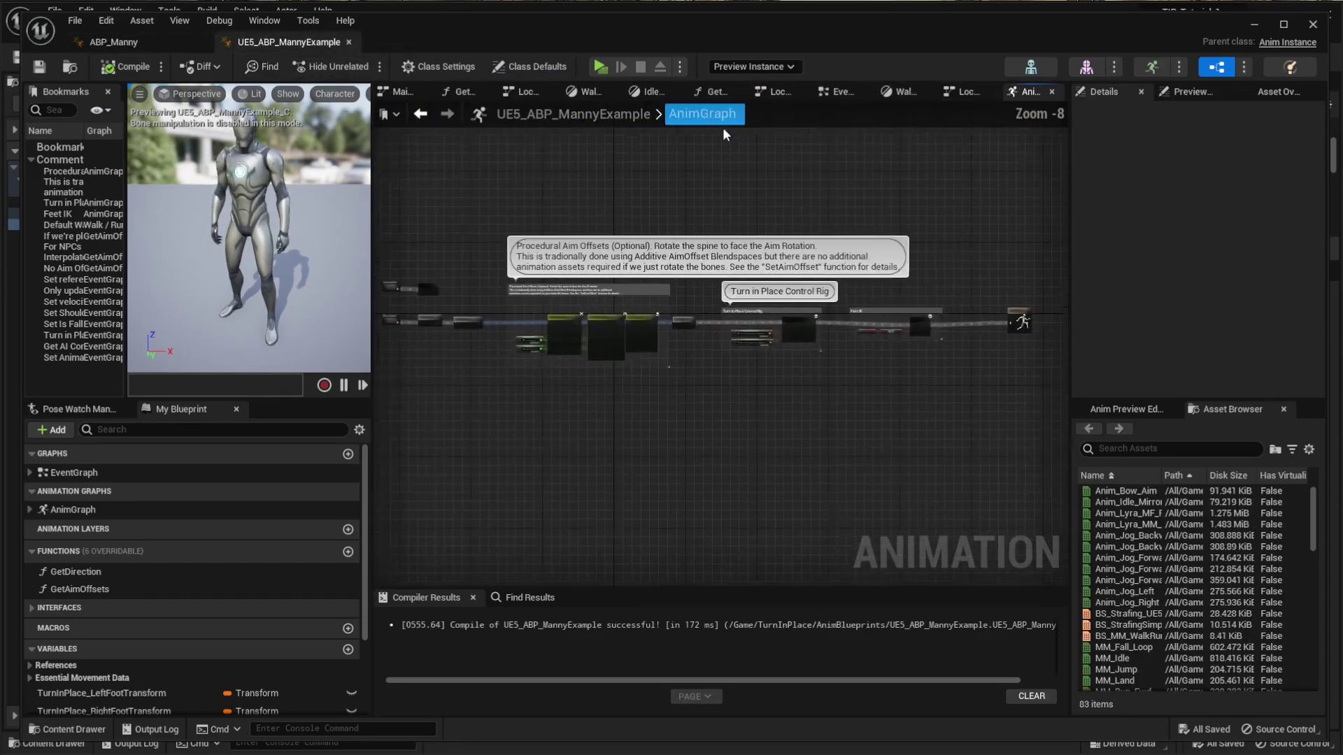
scroll(611, 323, up, 3)
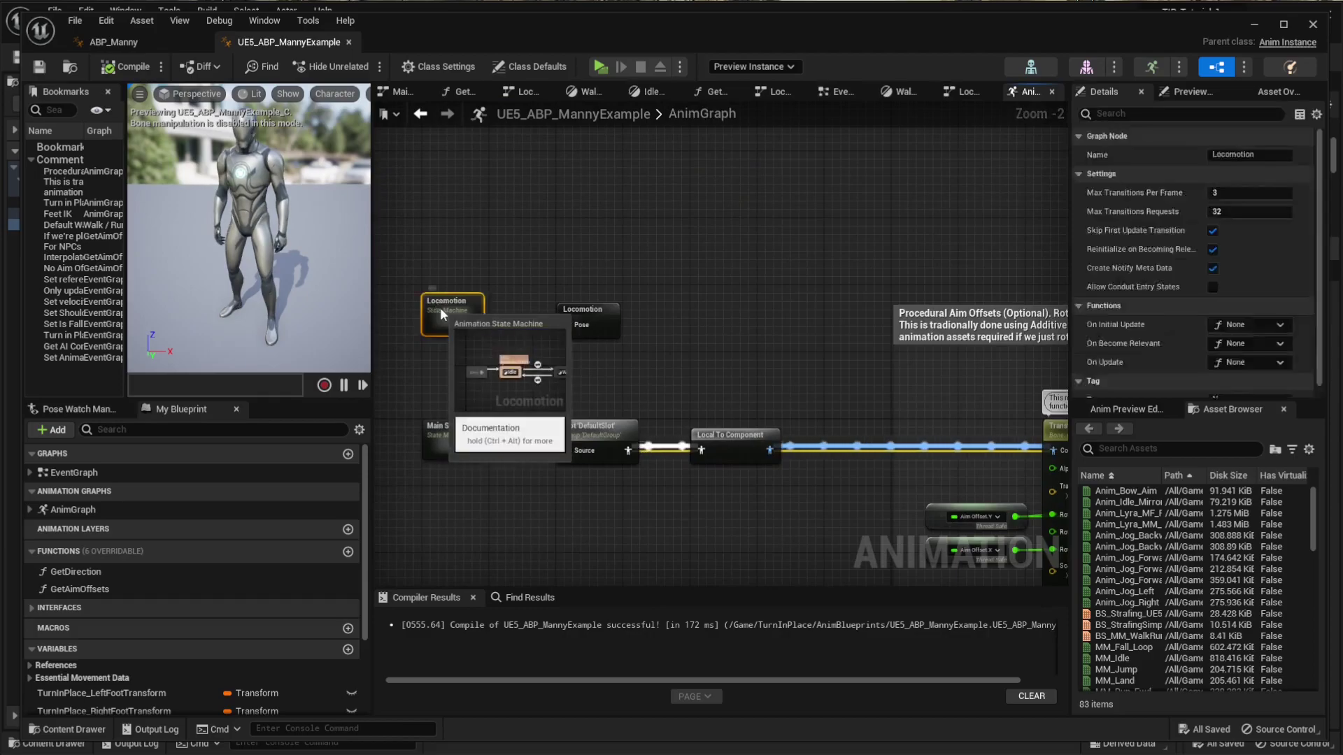
double_click(444, 311)
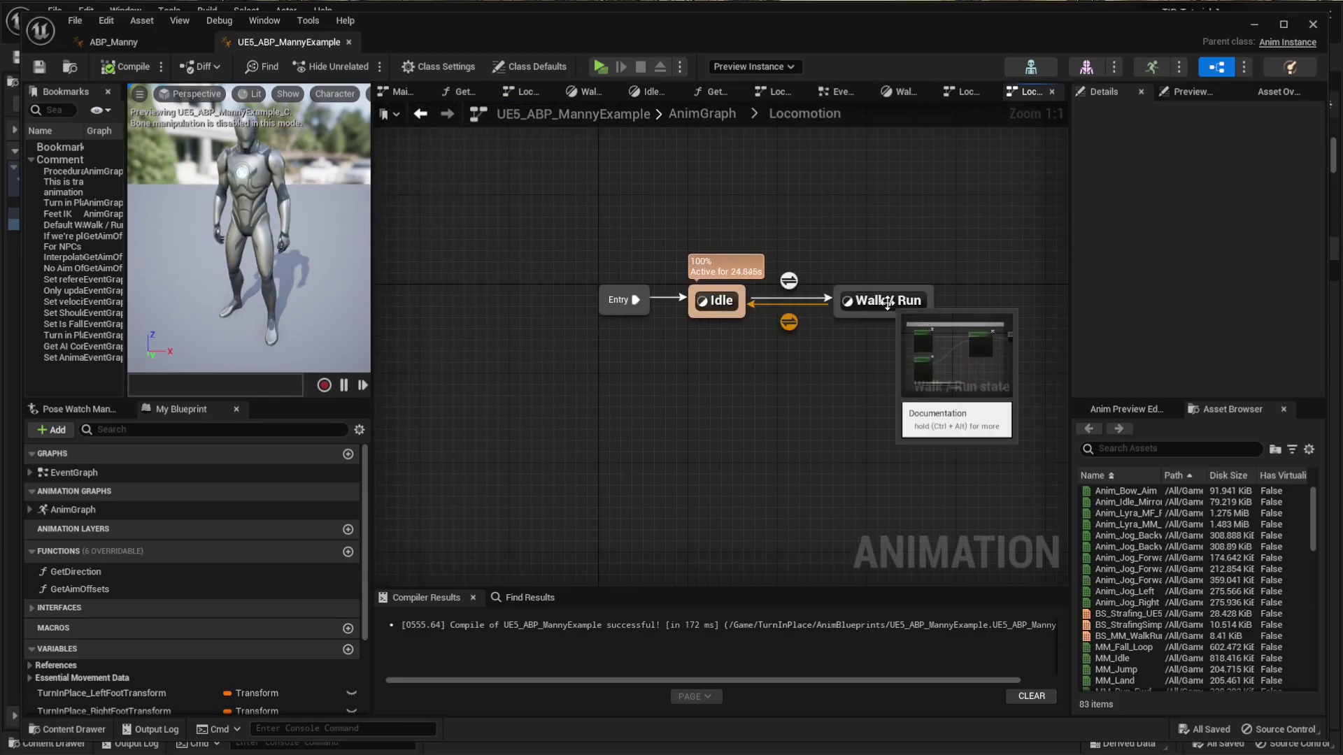
double_click(887, 300)
scroll(779, 419, down, 3)
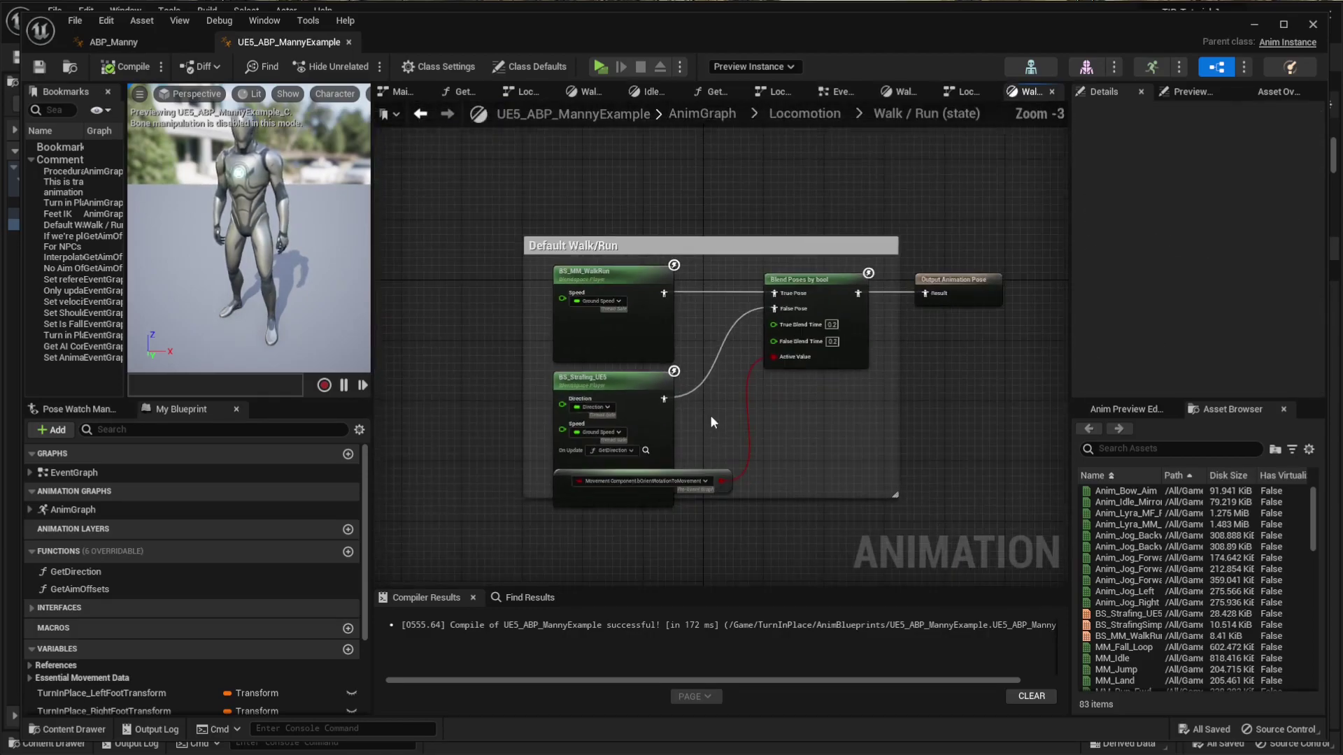
right_drag(733, 436, 753, 347)
right_drag(480, 166, 475, 193)
drag(474, 198, 912, 478)
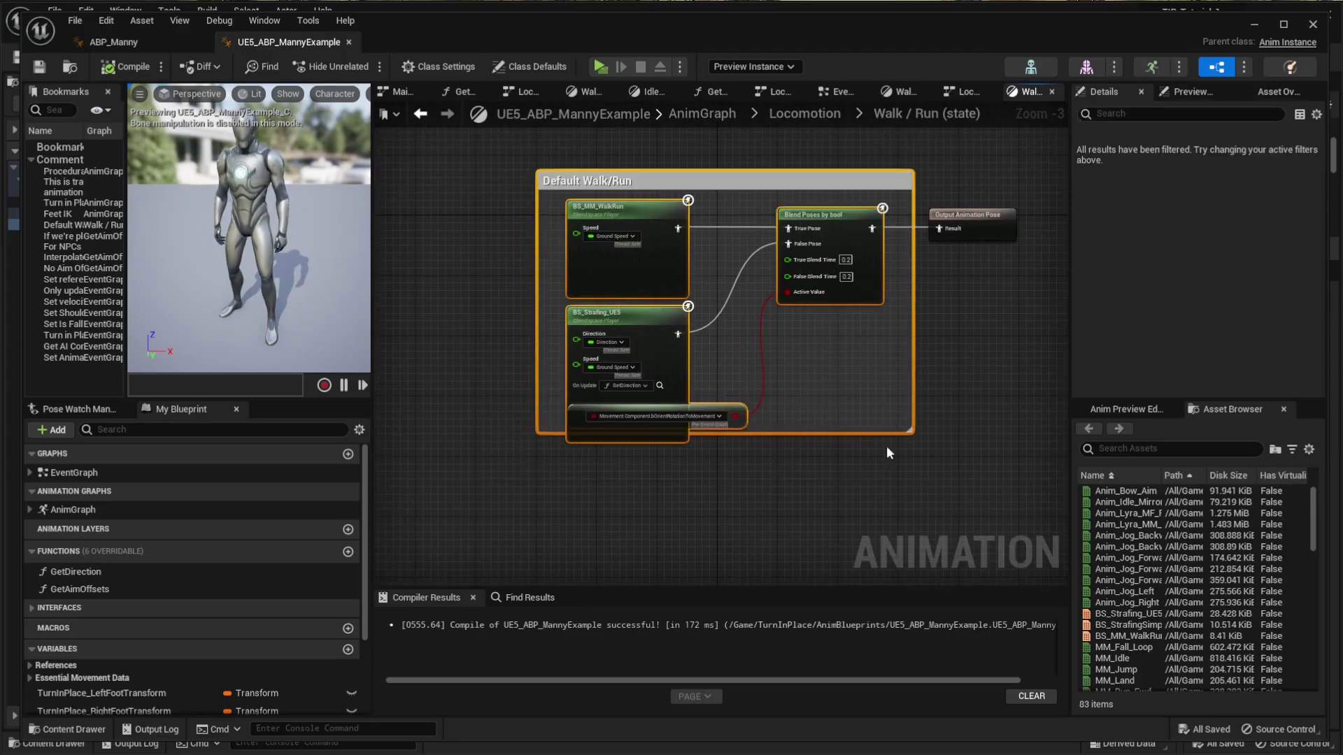
Step: Paste the Default Walk/Run group below the existing nodes in the Walk / Run state of ABP_Manny's Locomotion state machine
click(130, 44)
scroll(581, 342, down, 3)
right_drag(561, 375, 882, 319)
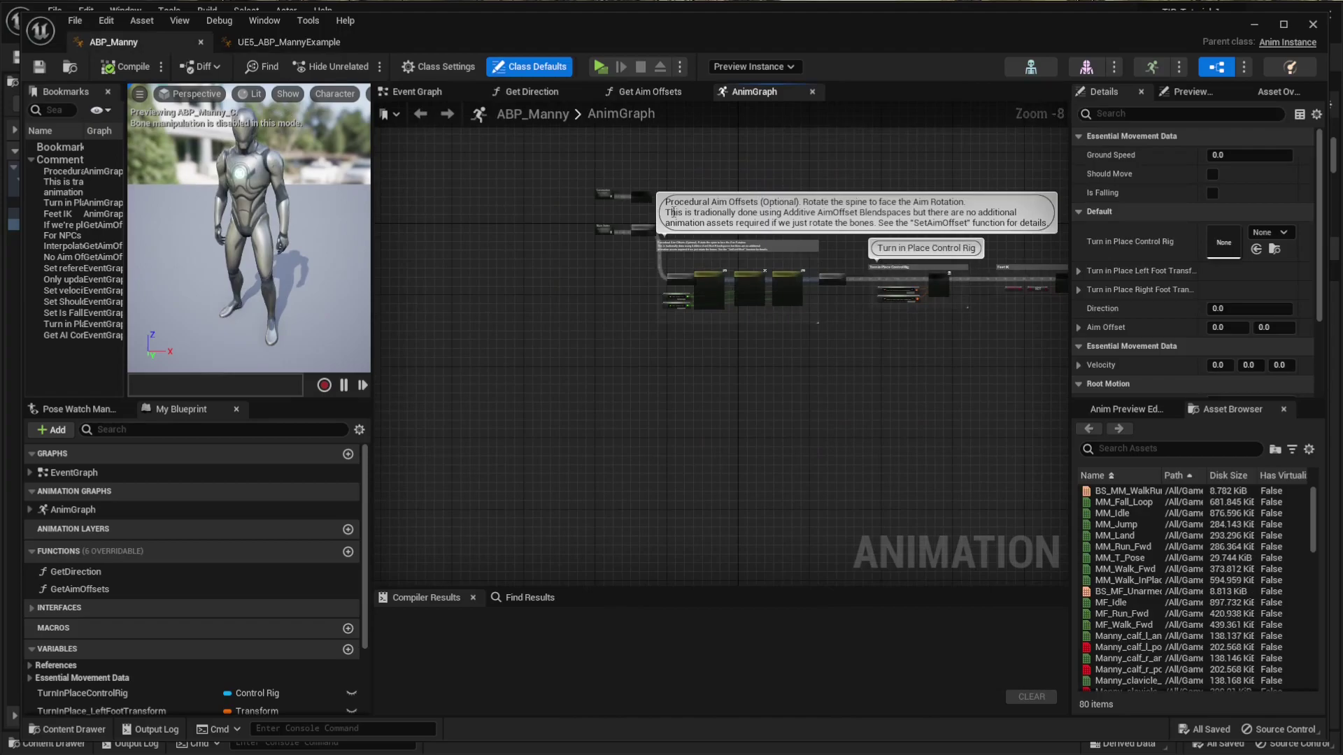
scroll(651, 172, up, 5)
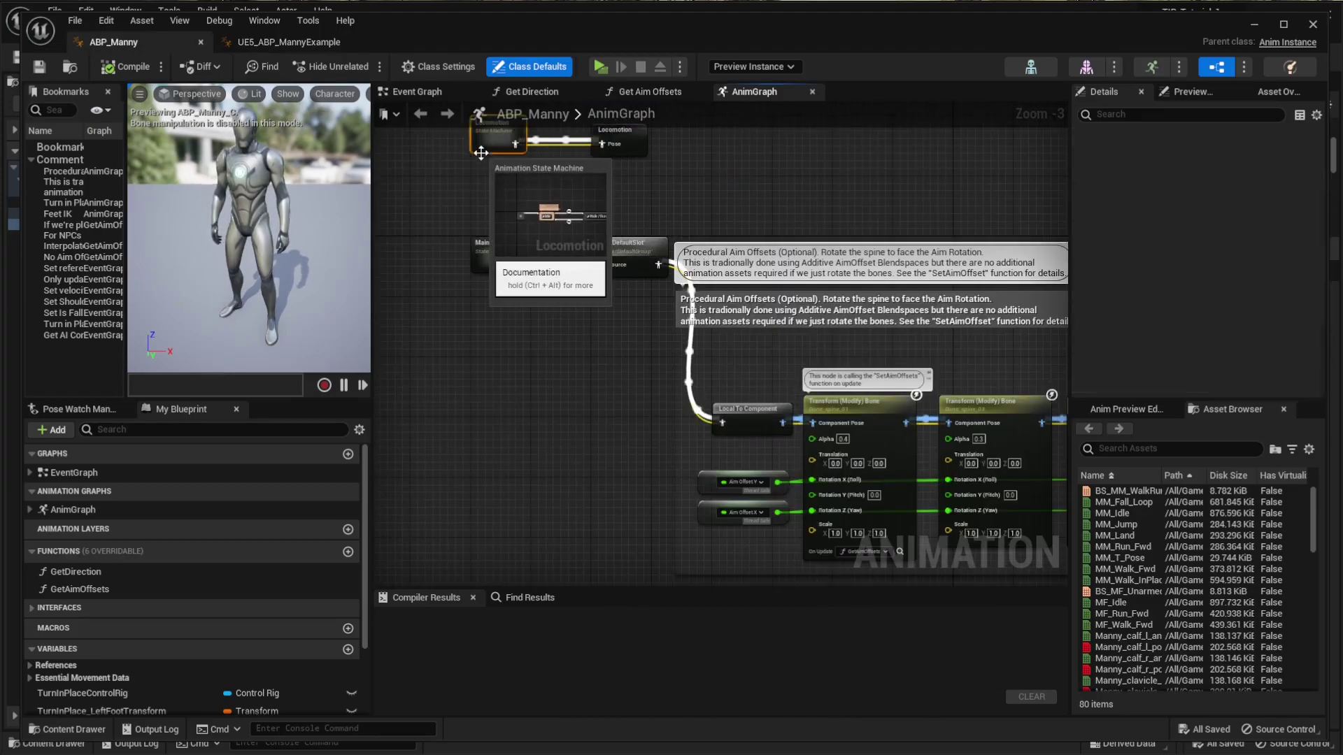
double_click(503, 140)
double_click(902, 348)
scroll(853, 433, down, 2)
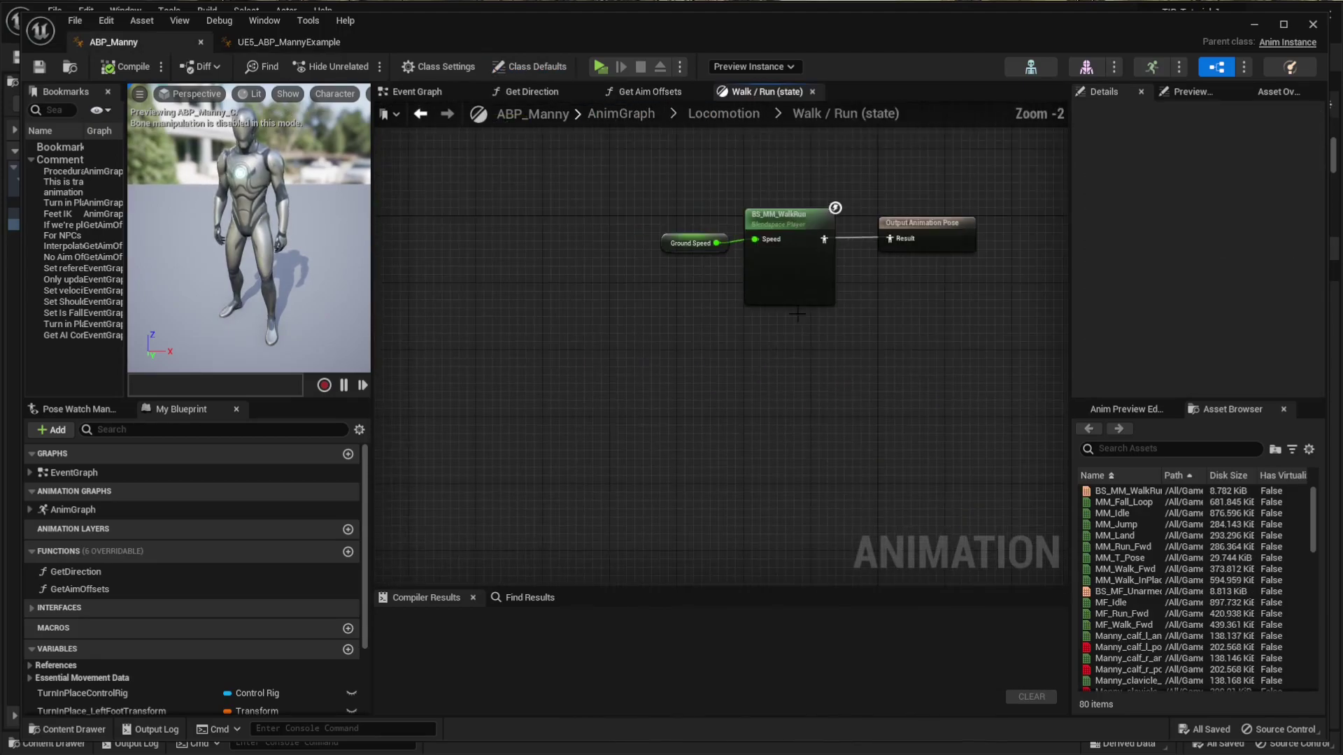
key(ctrl+v)
drag(850, 350, 776, 351)
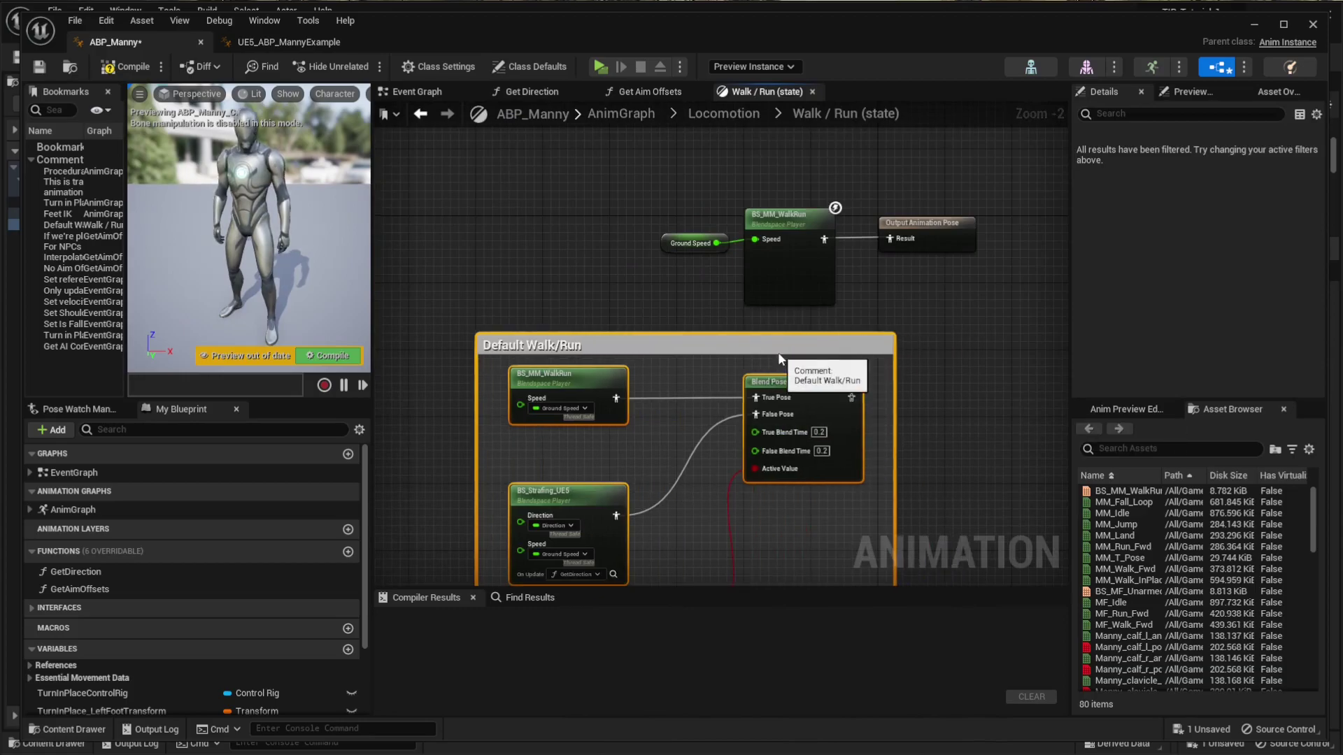
right_drag(628, 436, 684, 247)
click(731, 363)
right_drag(732, 363, 742, 475)
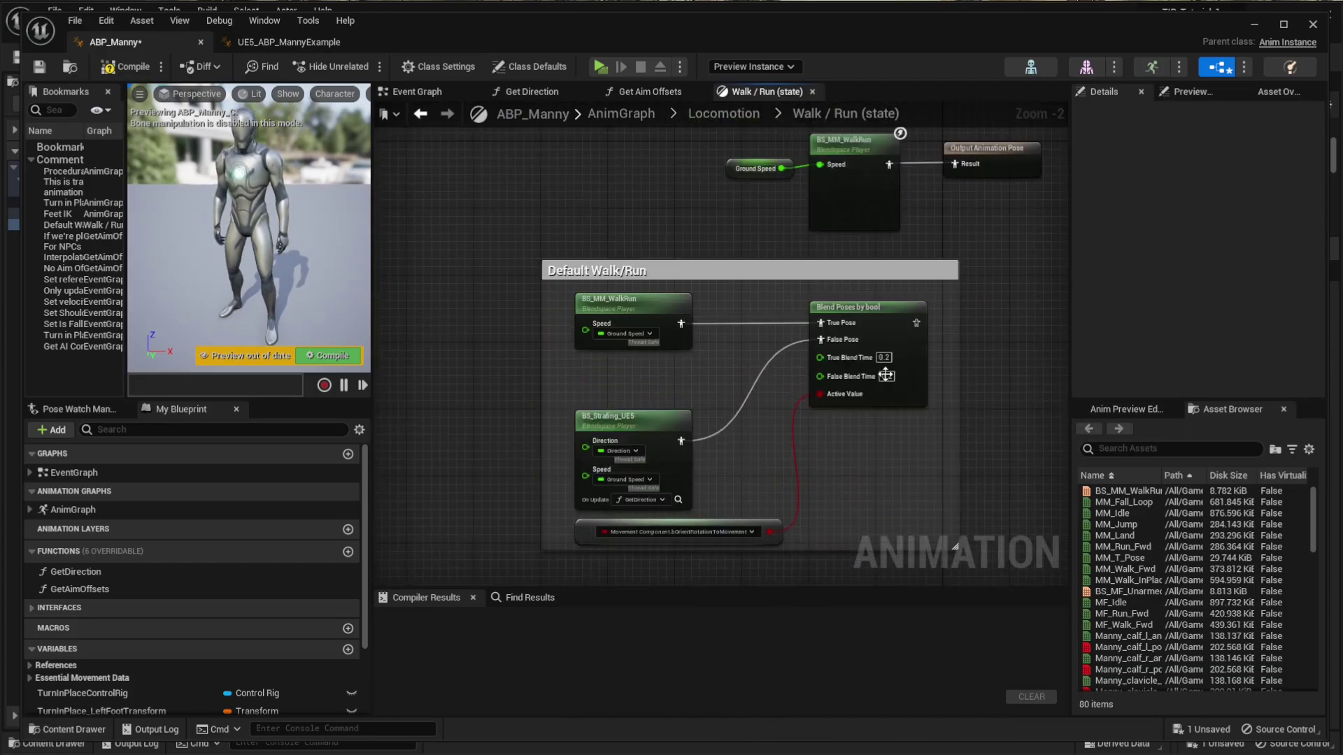
right_drag(724, 383, 720, 288)
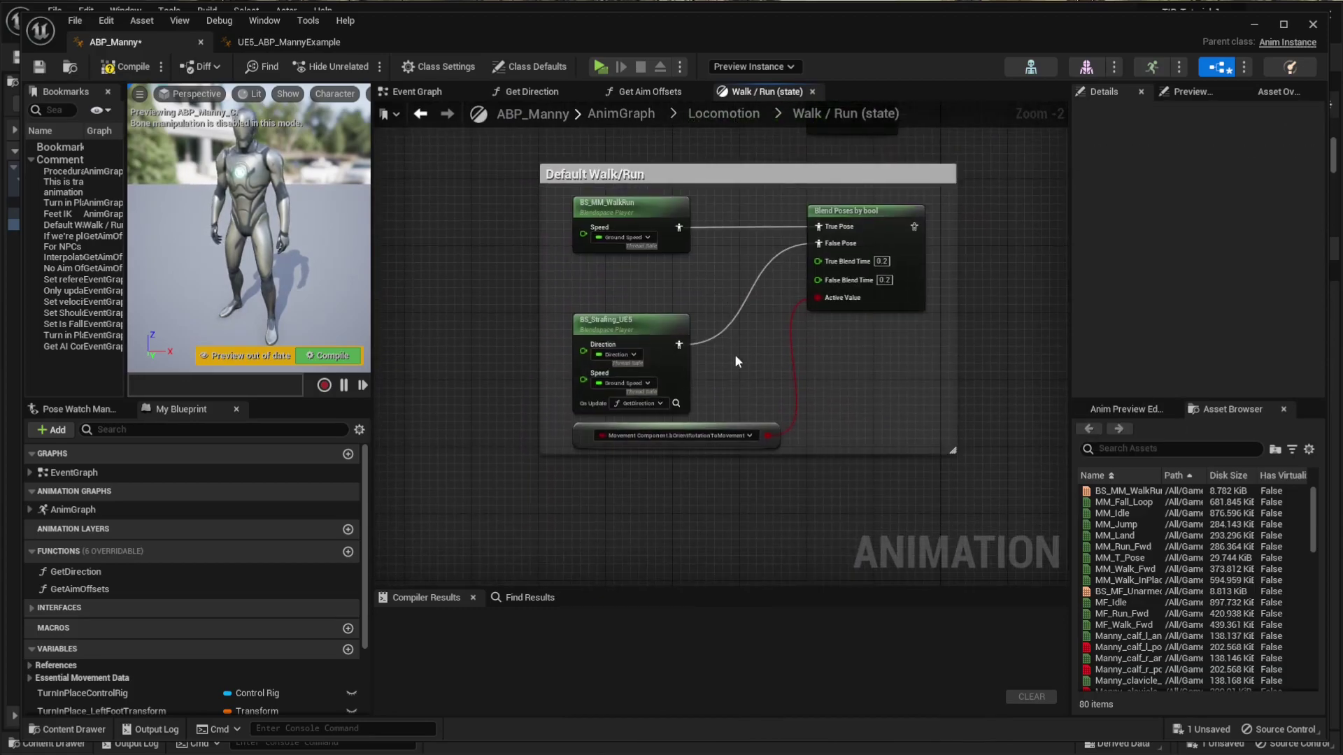
Step: Set the Blend Space of the pasted strafing blendspace player to rt_BS_Strafing_UE5
click(639, 336)
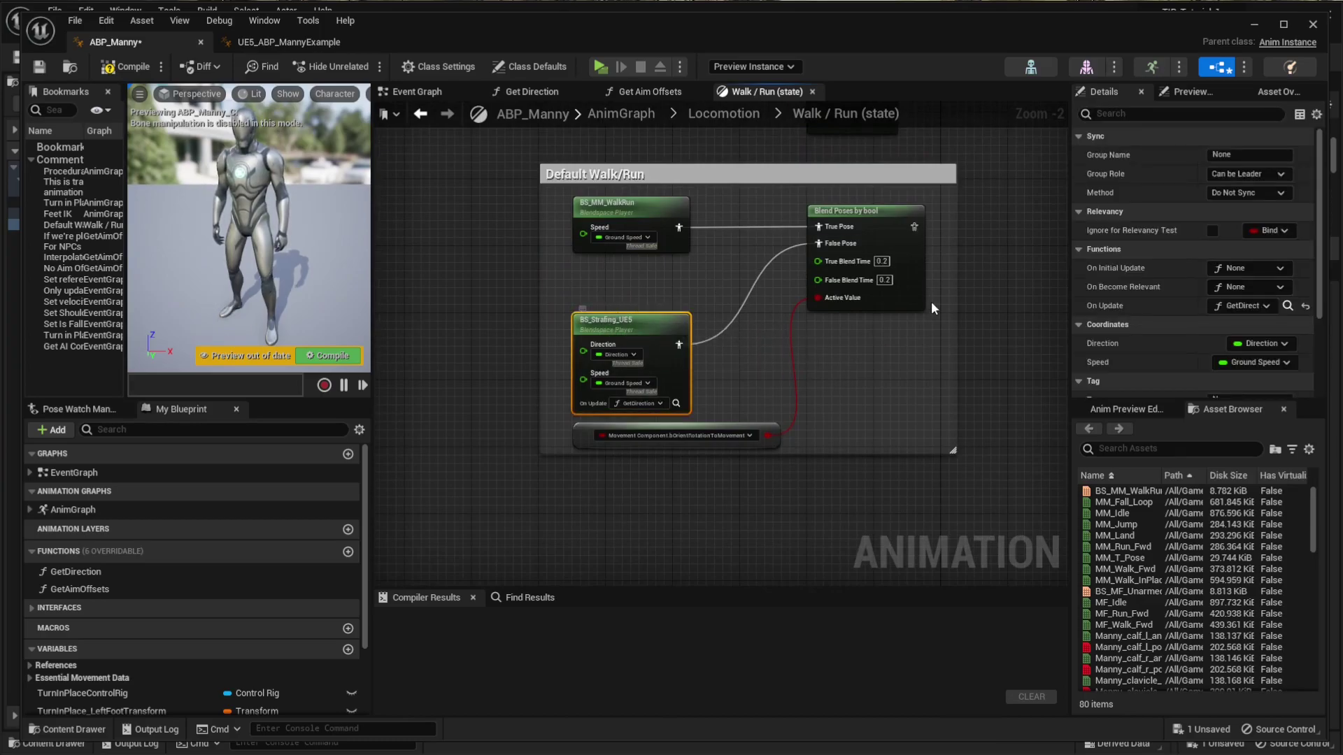
scroll(1140, 259, down, 3)
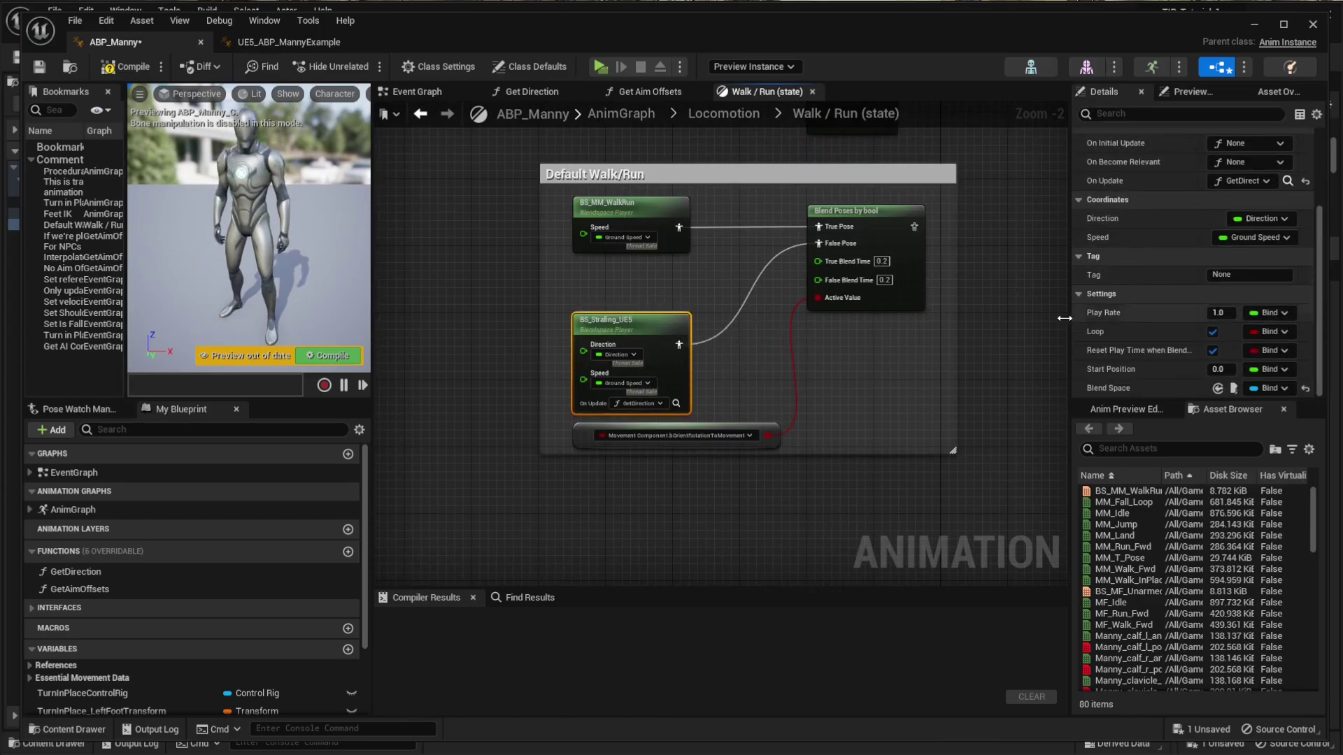
drag(1071, 304, 874, 304)
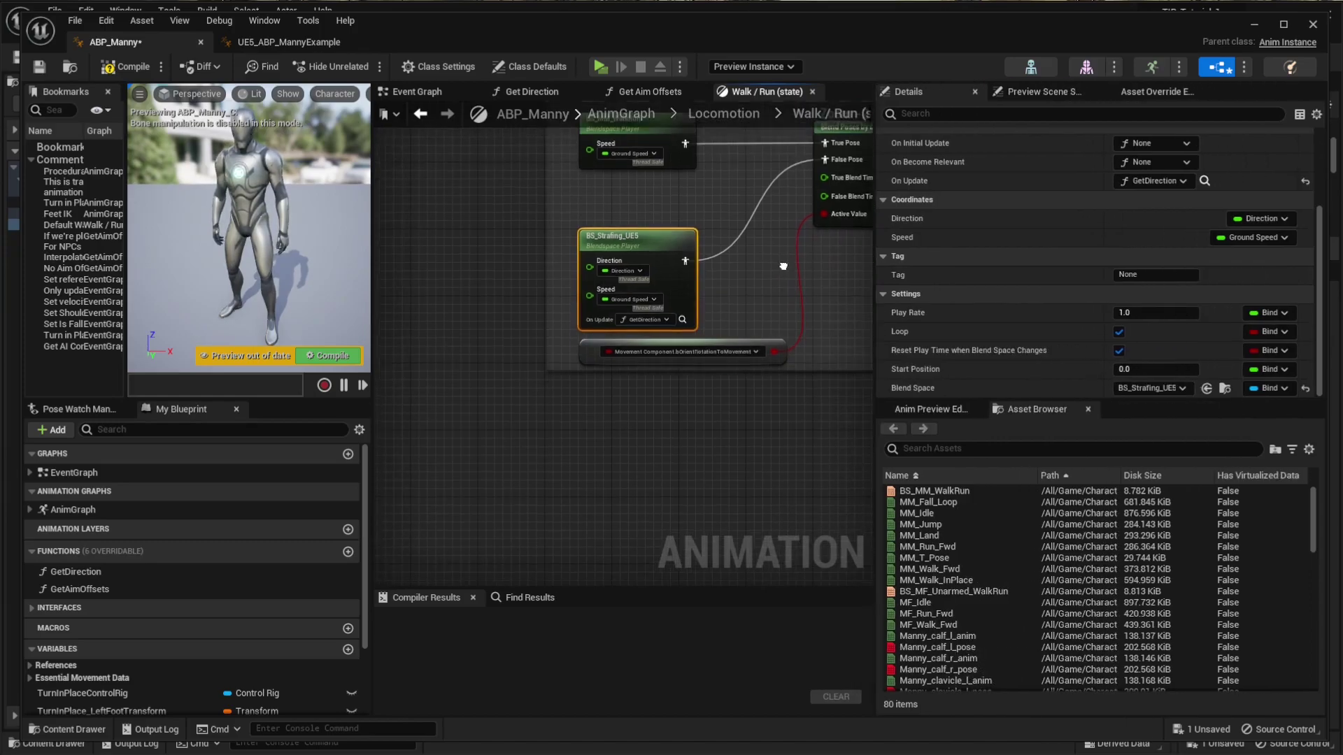
click(1144, 390)
text(rt)
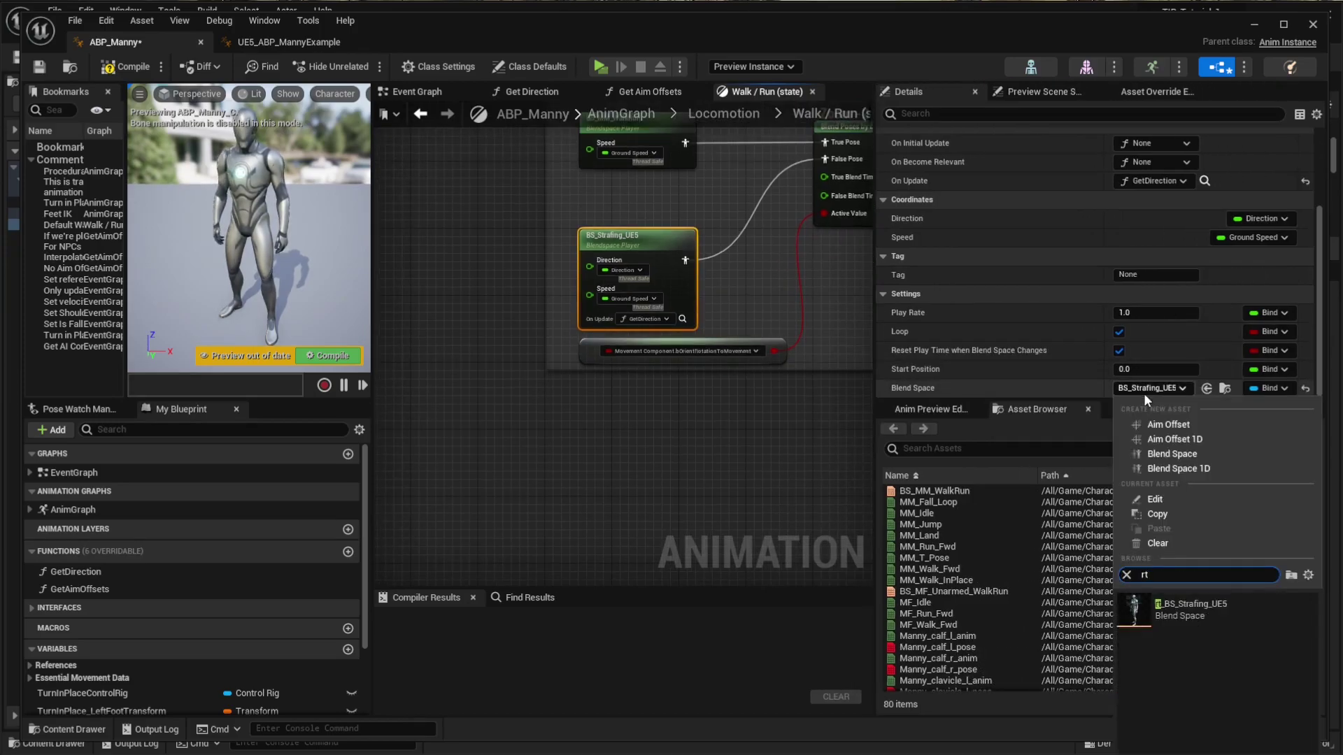
click(1210, 623)
Step: Connect Blend Poses by bool to the Output Animation Pose and place the output node beside the Default Walk/Run group
right_drag(810, 333, 578, 570)
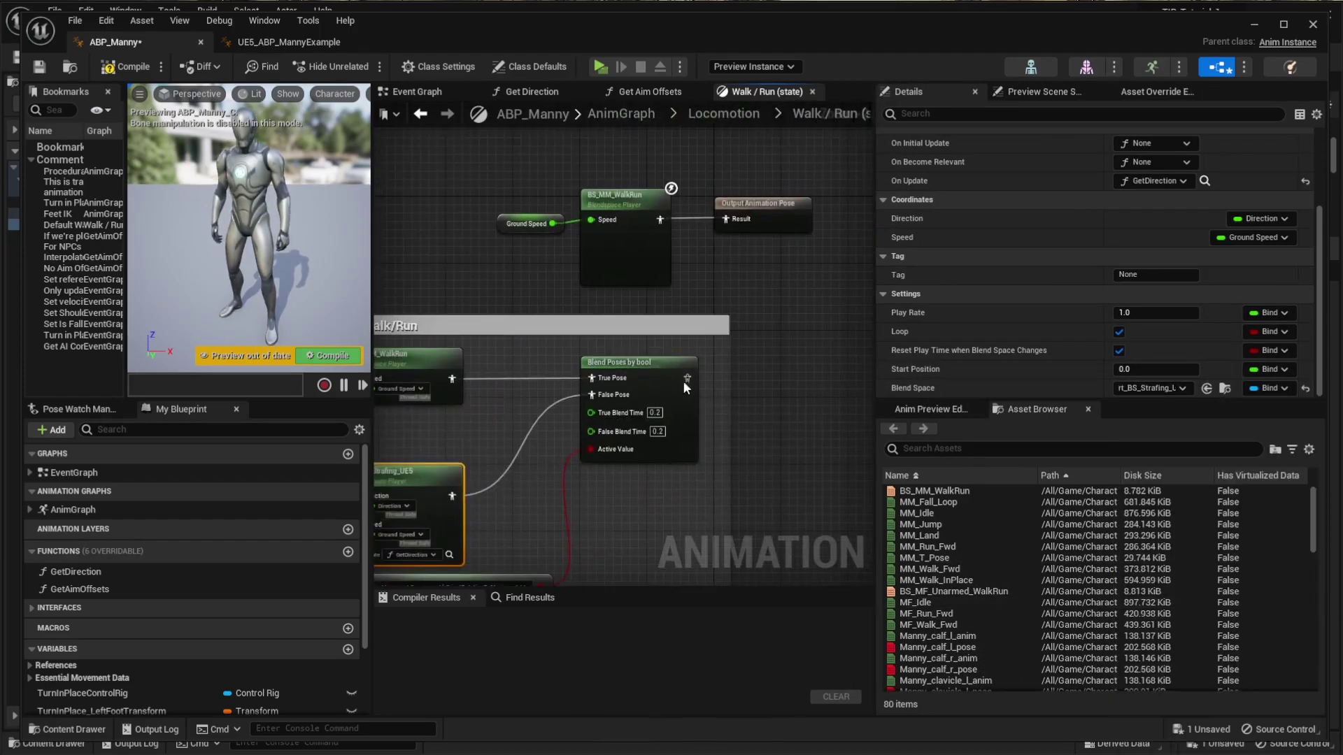
drag(688, 379, 800, 372)
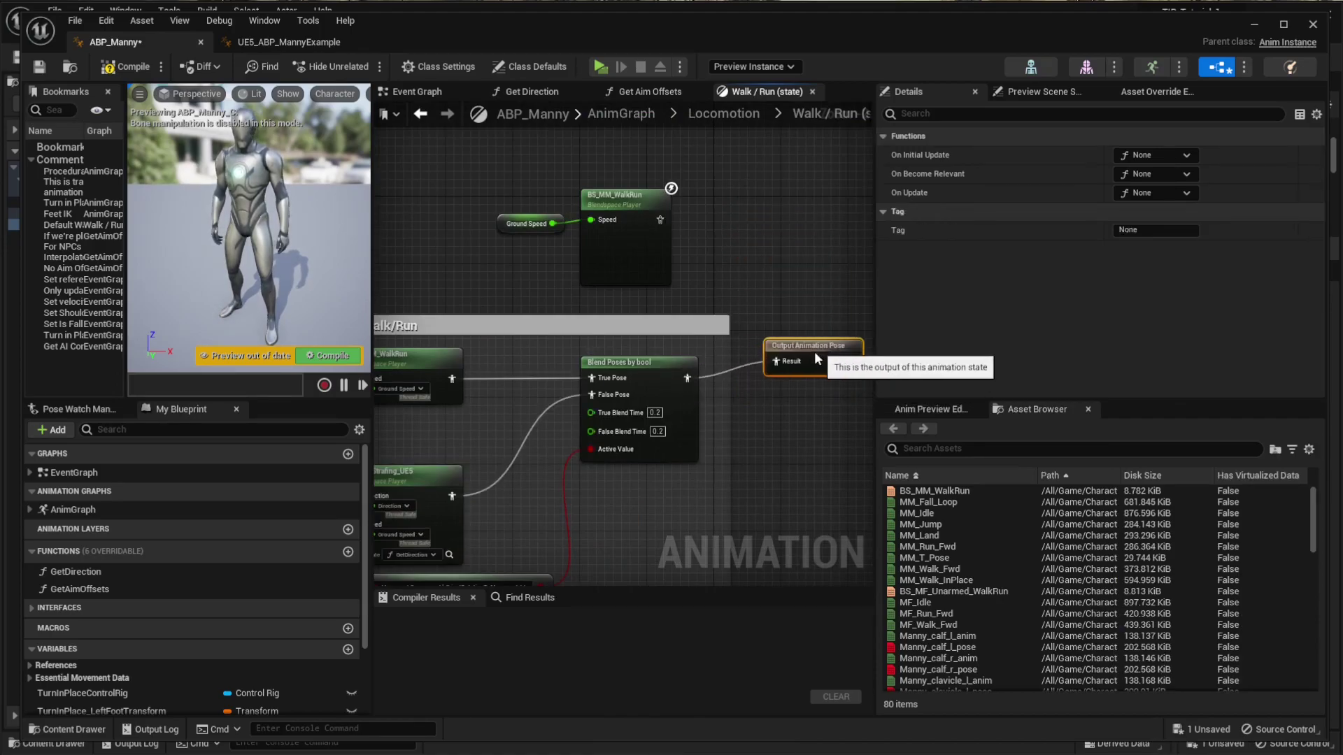
right_drag(799, 368, 851, 262)
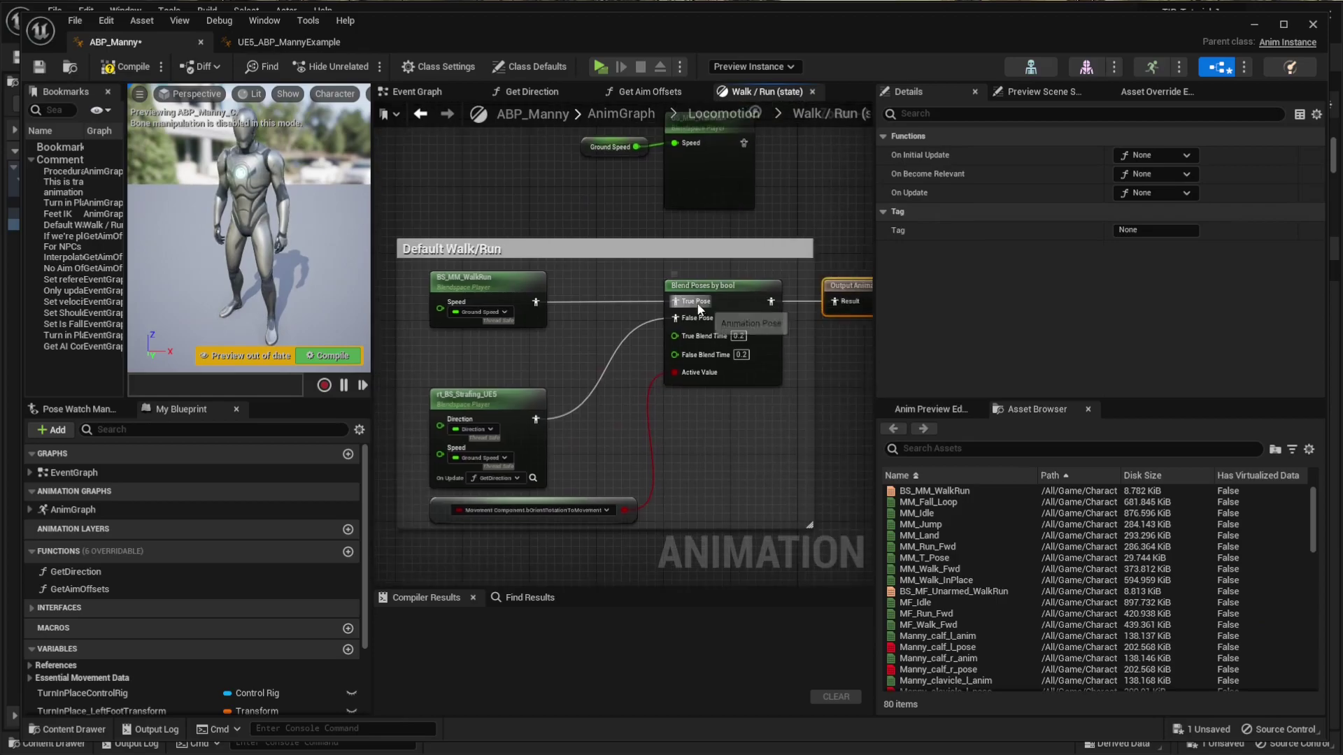
Step: Connect the original BS_MM_WalkRun player to True Pose in place of the pasted duplicate, and move it with Ground Speed into the group
drag(675, 301, 744, 177)
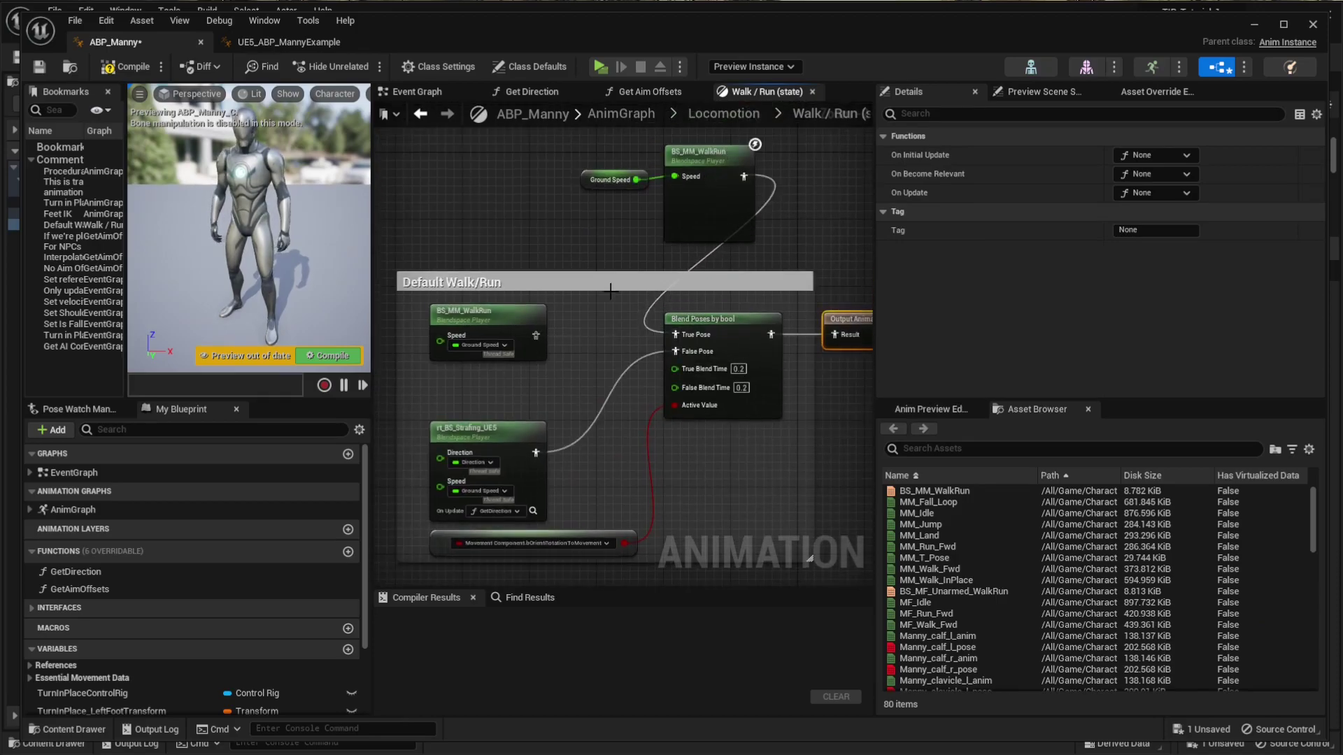
click(515, 319)
key(Delete)
drag(636, 180, 674, 176)
drag(564, 165, 543, 375)
click(455, 340)
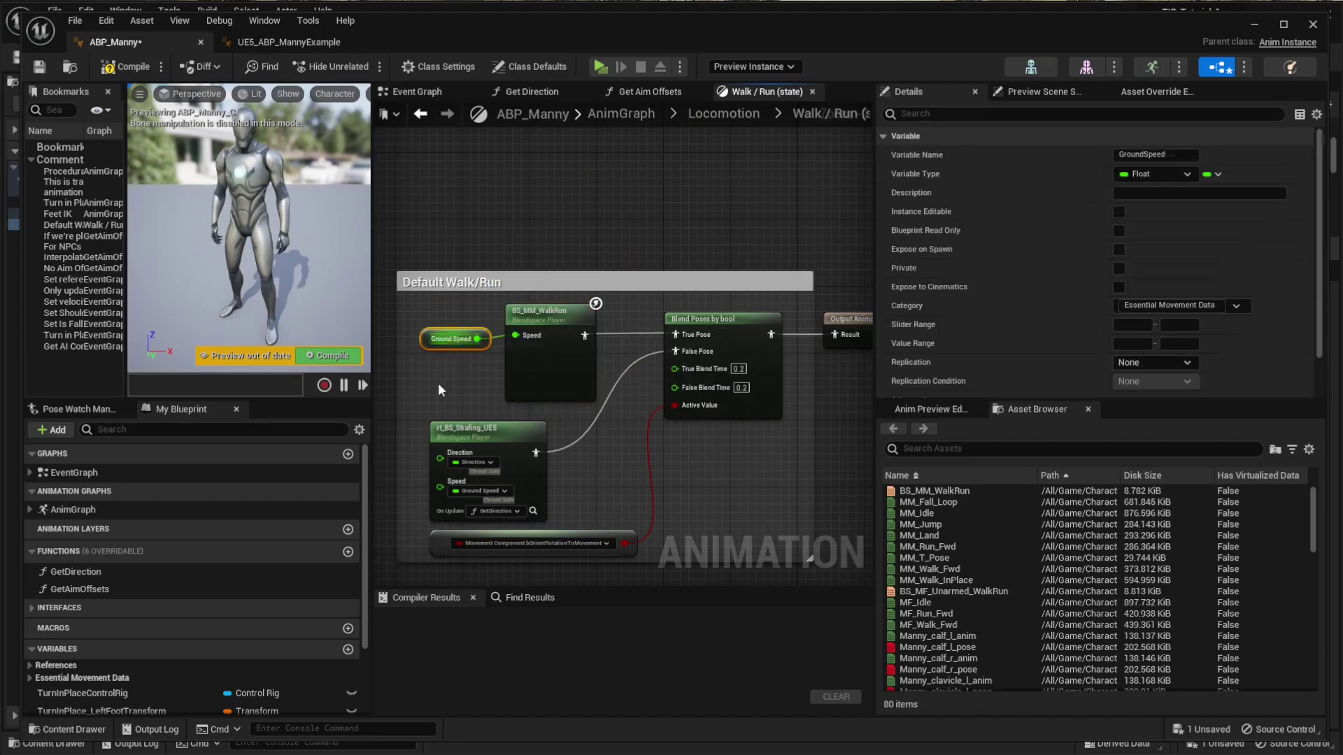
drag(448, 342, 448, 334)
Step: Compile and save ABP_Manny with the blended Walk / Run state
right_drag(441, 391, 465, 327)
click(464, 327)
click(135, 67)
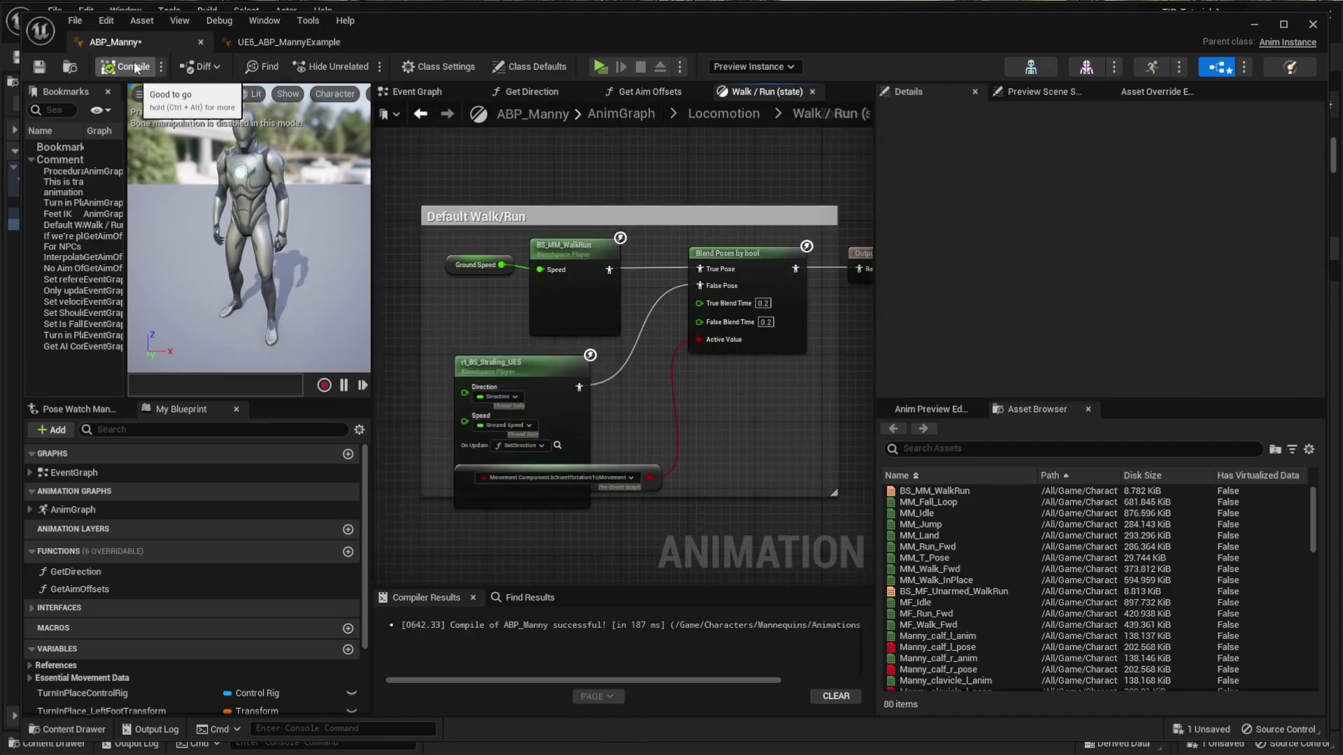
click(39, 67)
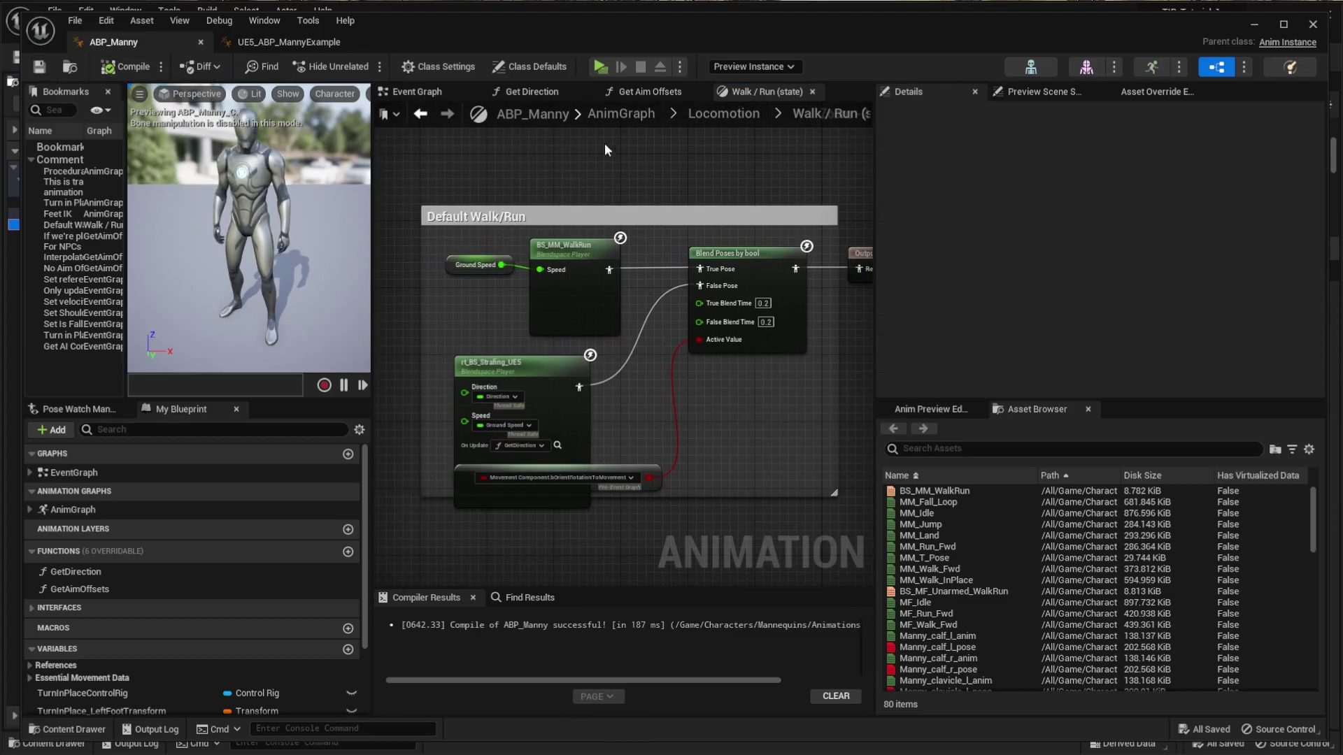
Step: Play ThirdPersonMap and move the character sideways and forward to test the strafing animations
click(600, 68)
click(1237, 26)
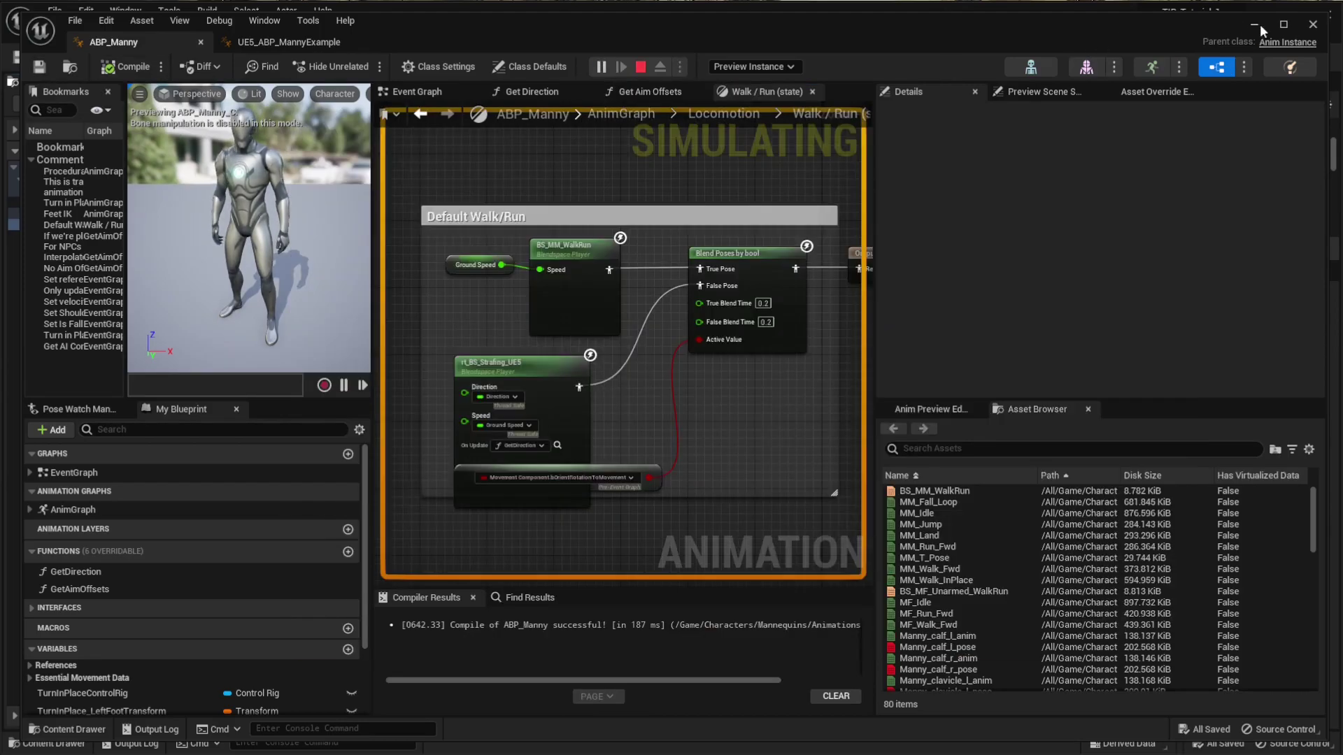
click(1255, 25)
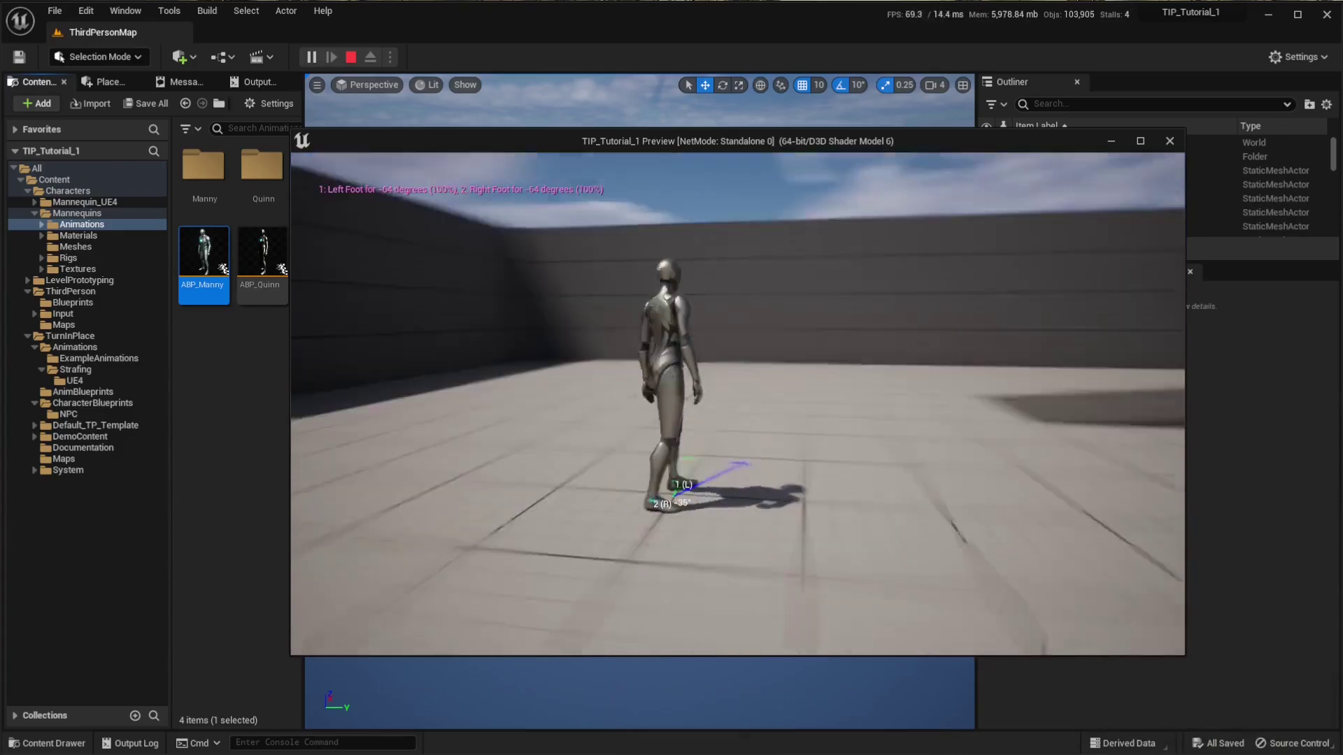
key(d)
key(a)
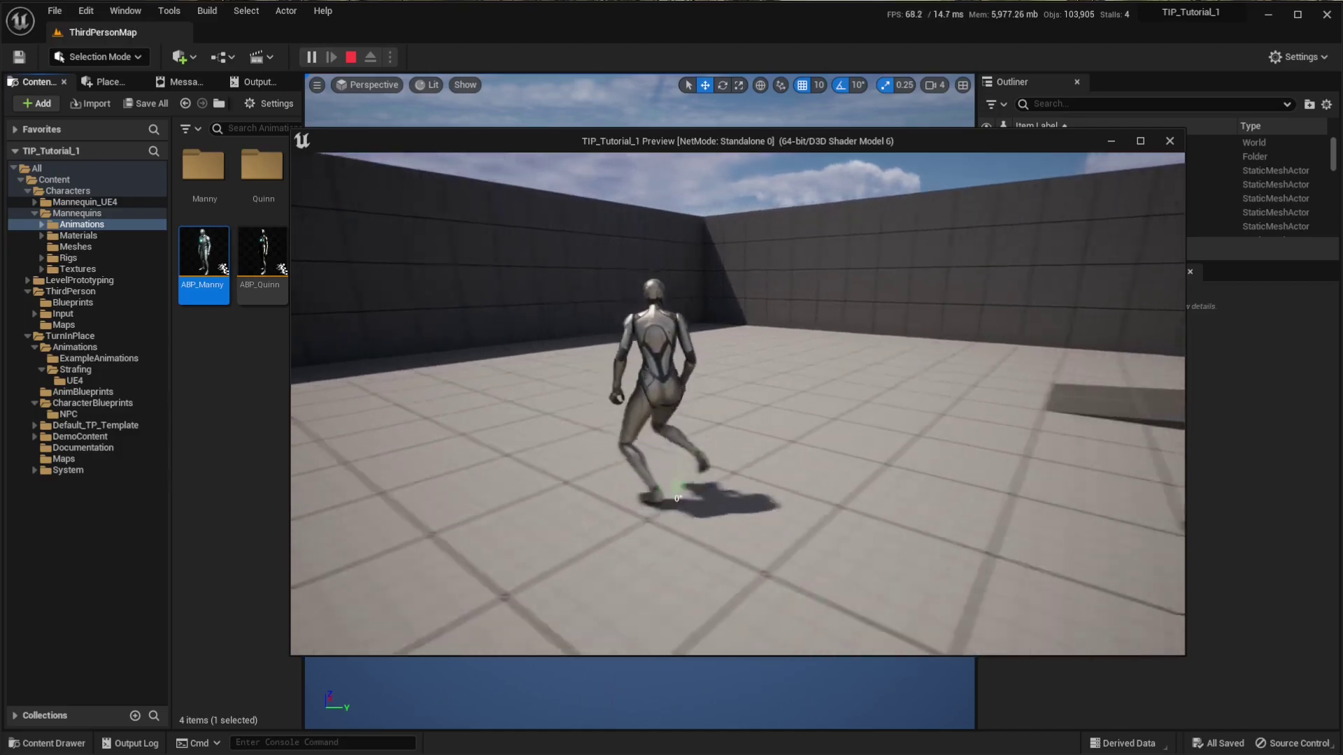
key(w)
key(d)
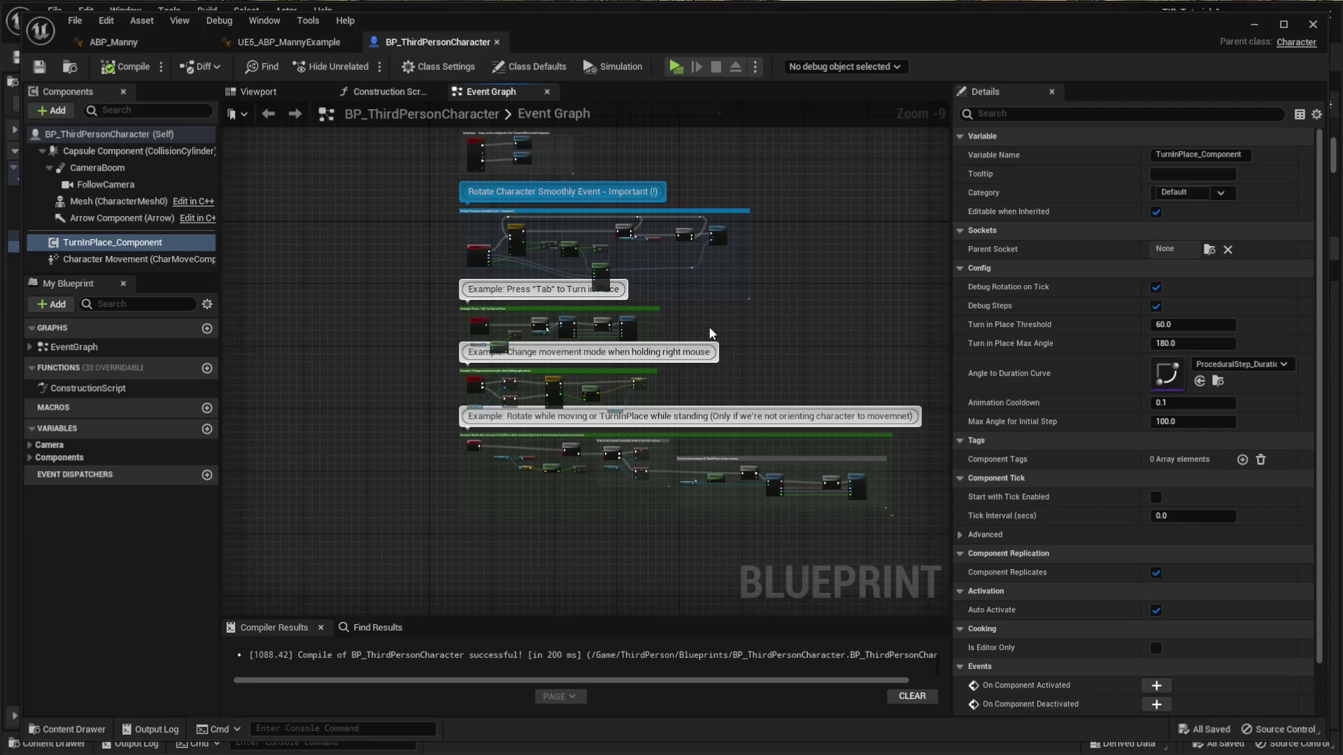
Step: Select TurnInPlace_Component in BP_ThirdPersonCharacter and play the level briefly to check turning in place with its current settings
click(126, 244)
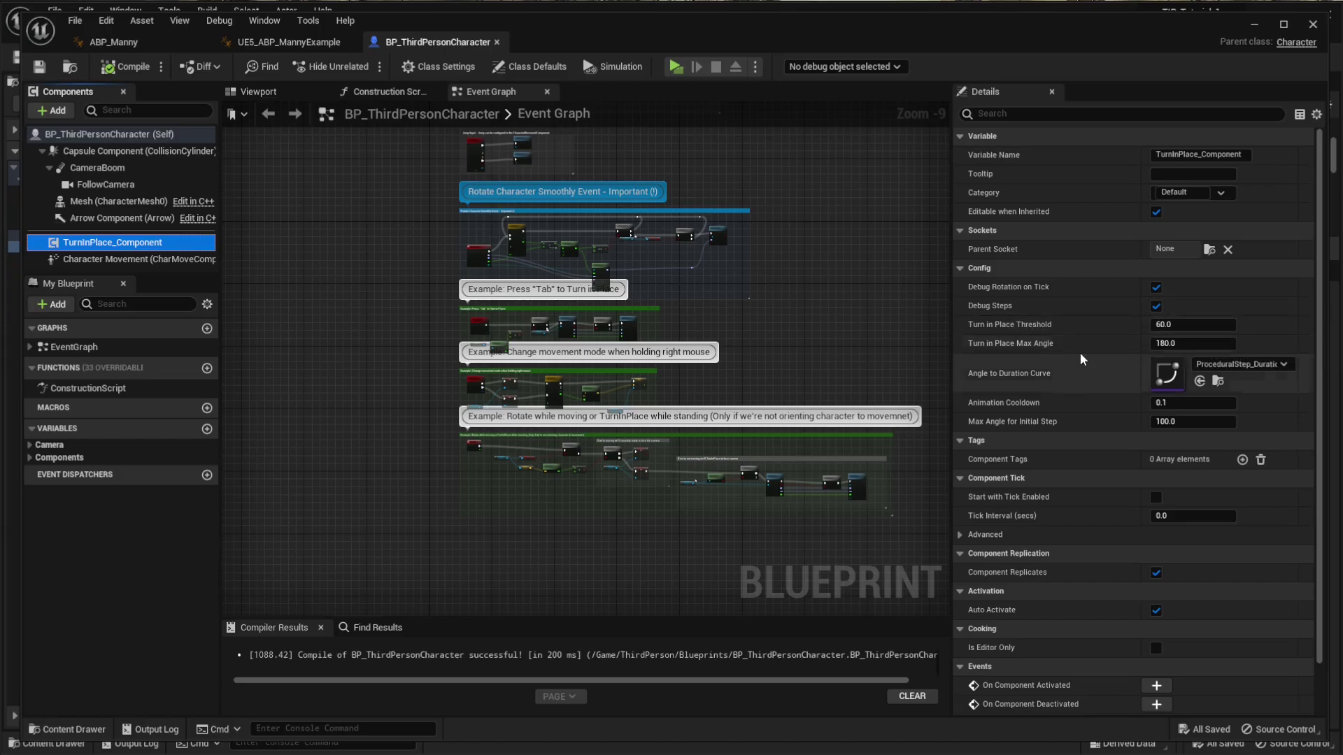
click(676, 67)
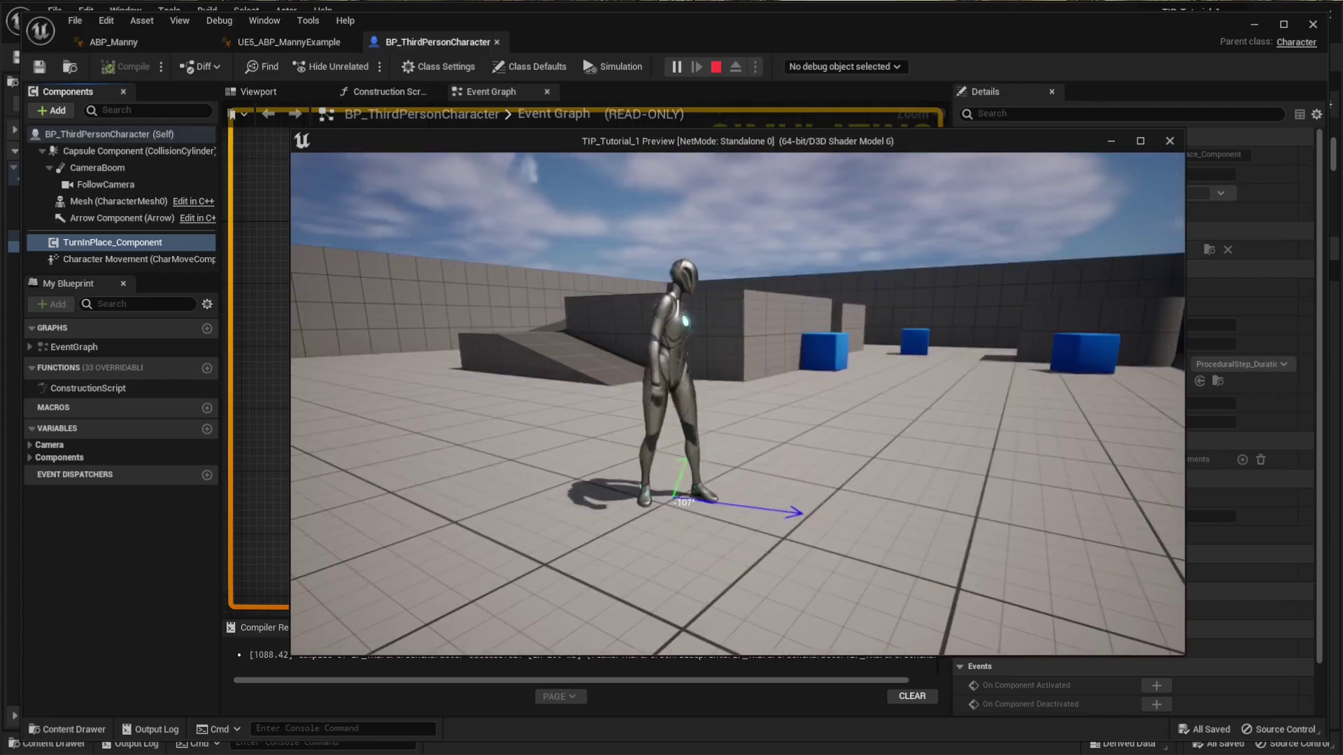
key(Escape)
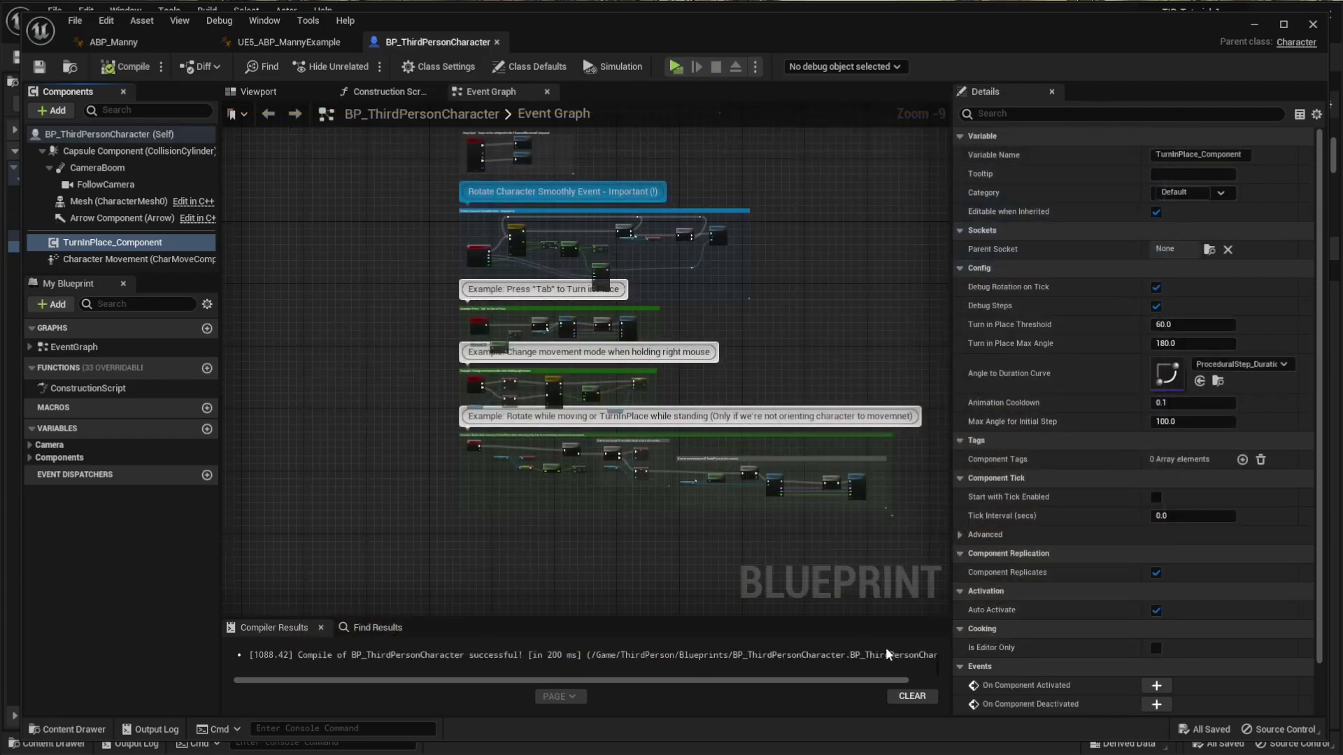
Step: Try a Turn in Place Threshold of 80 in a play session, and reset the threshold to its default
text(80)
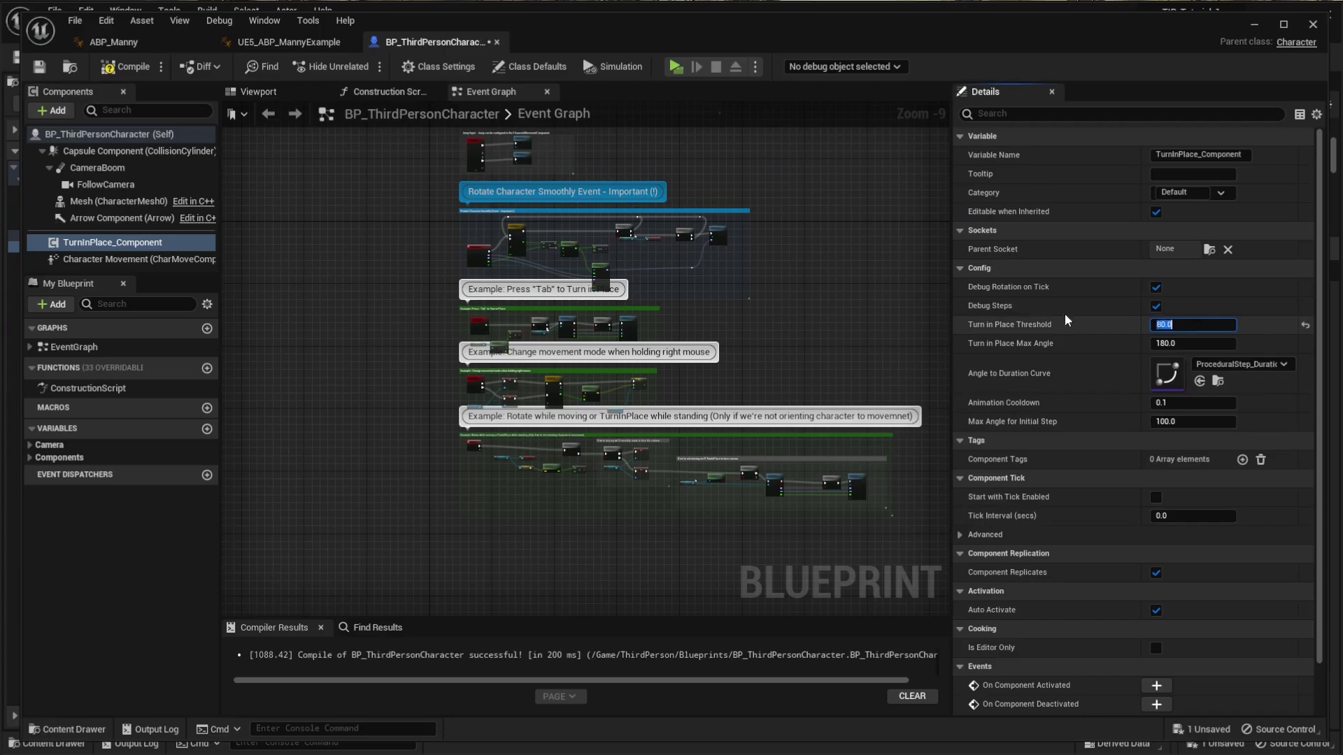
key(Return)
key(alt+p)
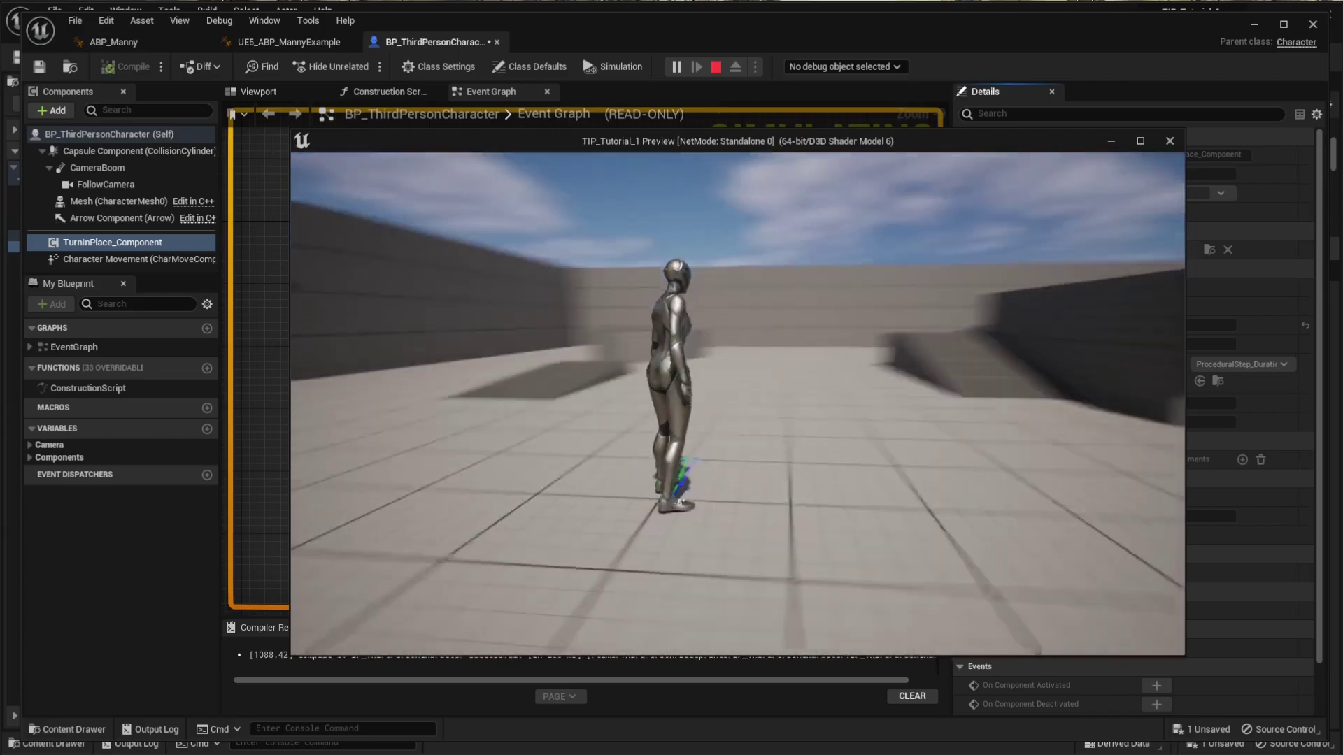
key(Escape)
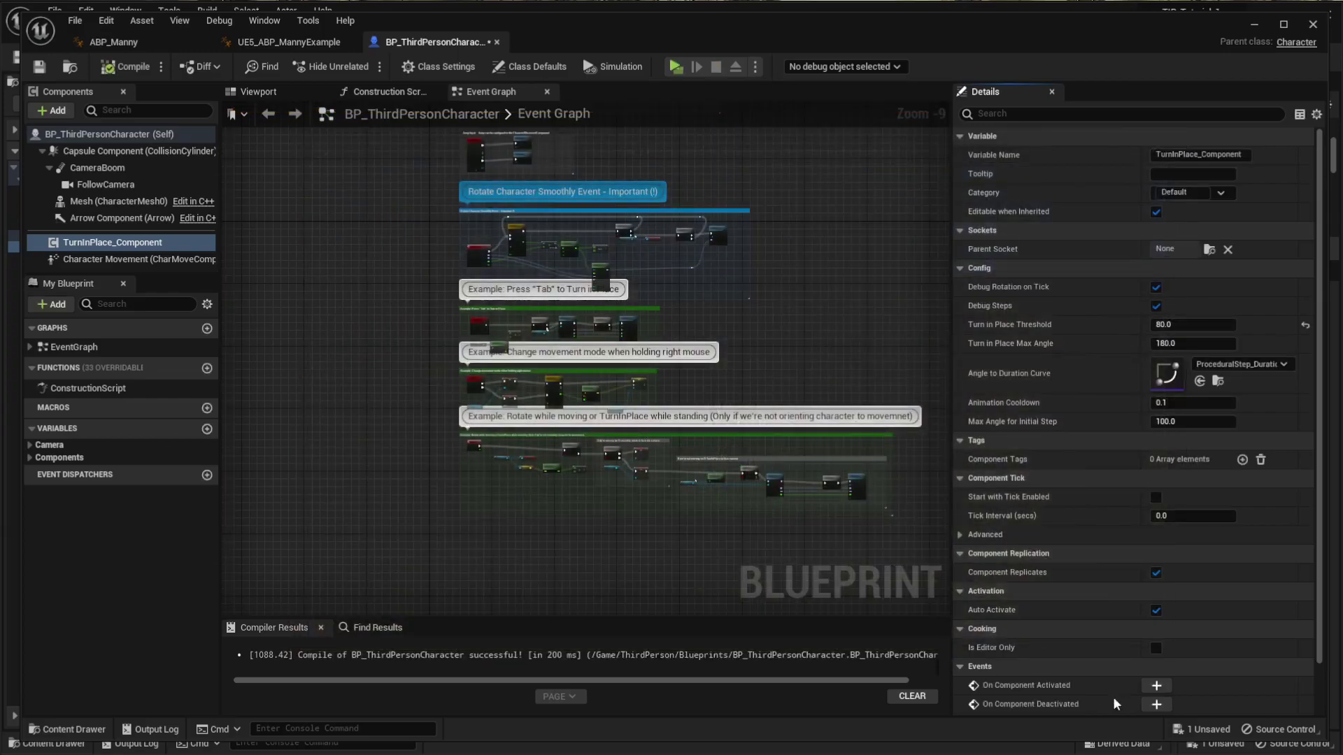
click(1305, 325)
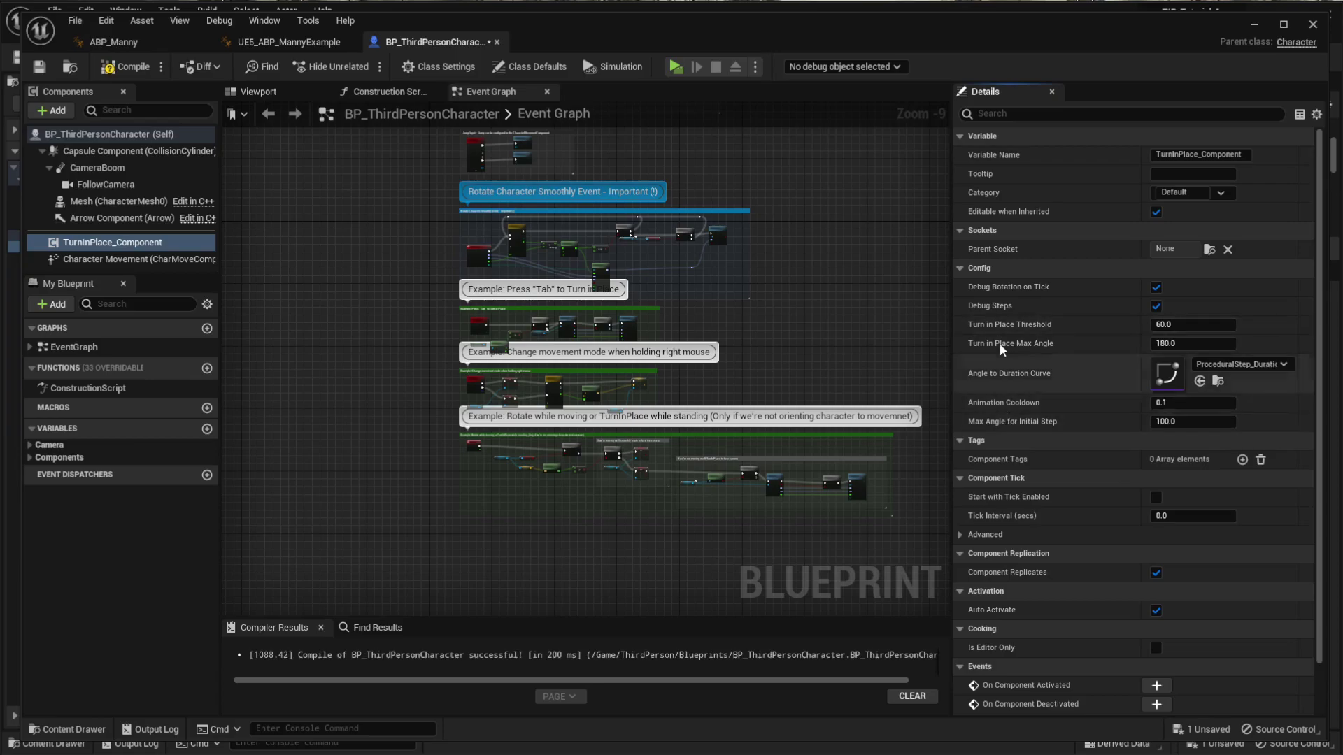
Step: Try a Turn in Place Max Angle of 60 on TurnInPlace_Component in a play session
mouse_move(999, 345)
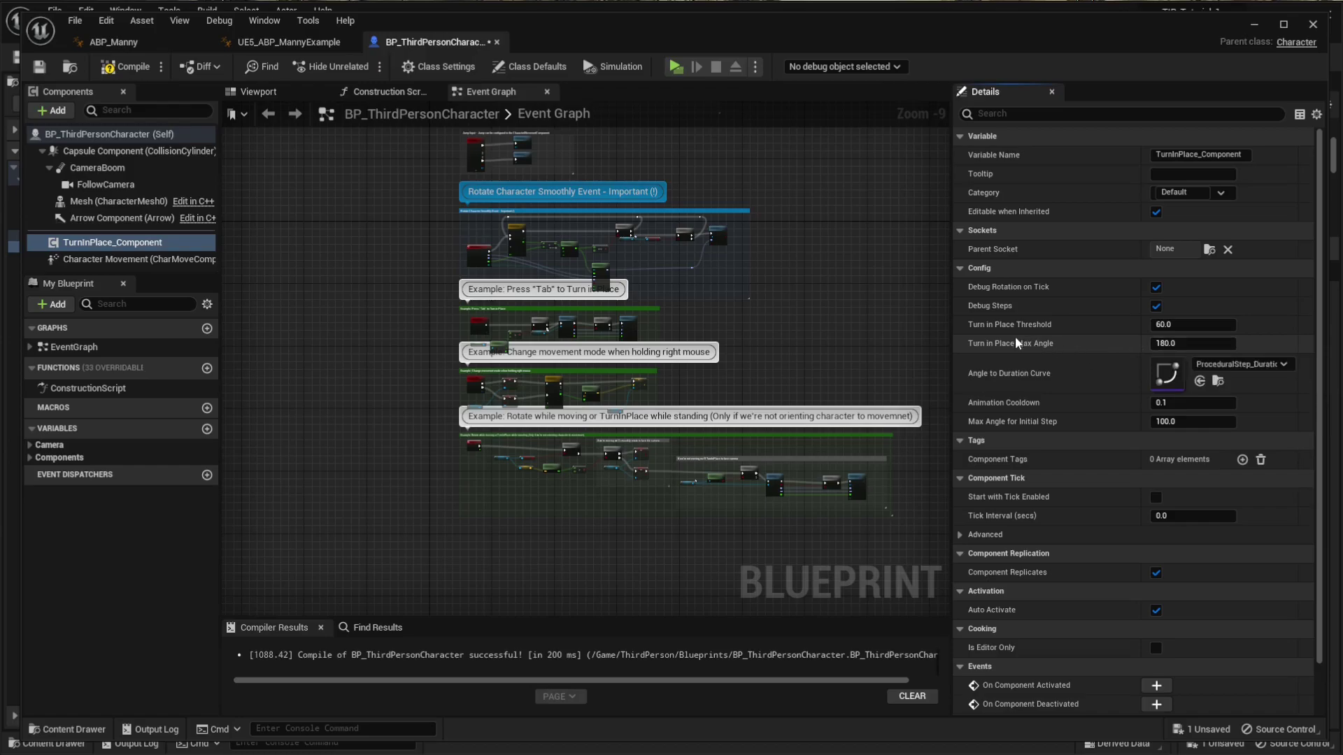
click(1182, 345)
text(60)
key(Return)
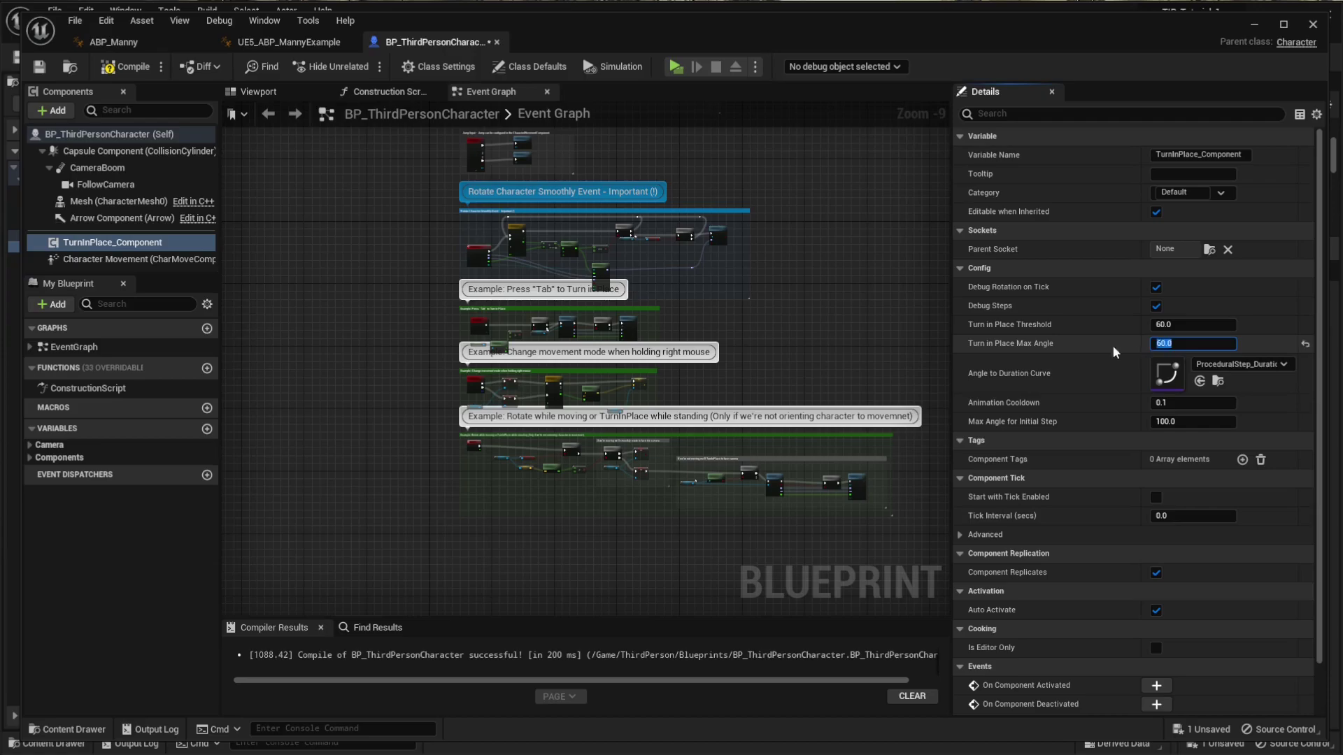
click(675, 68)
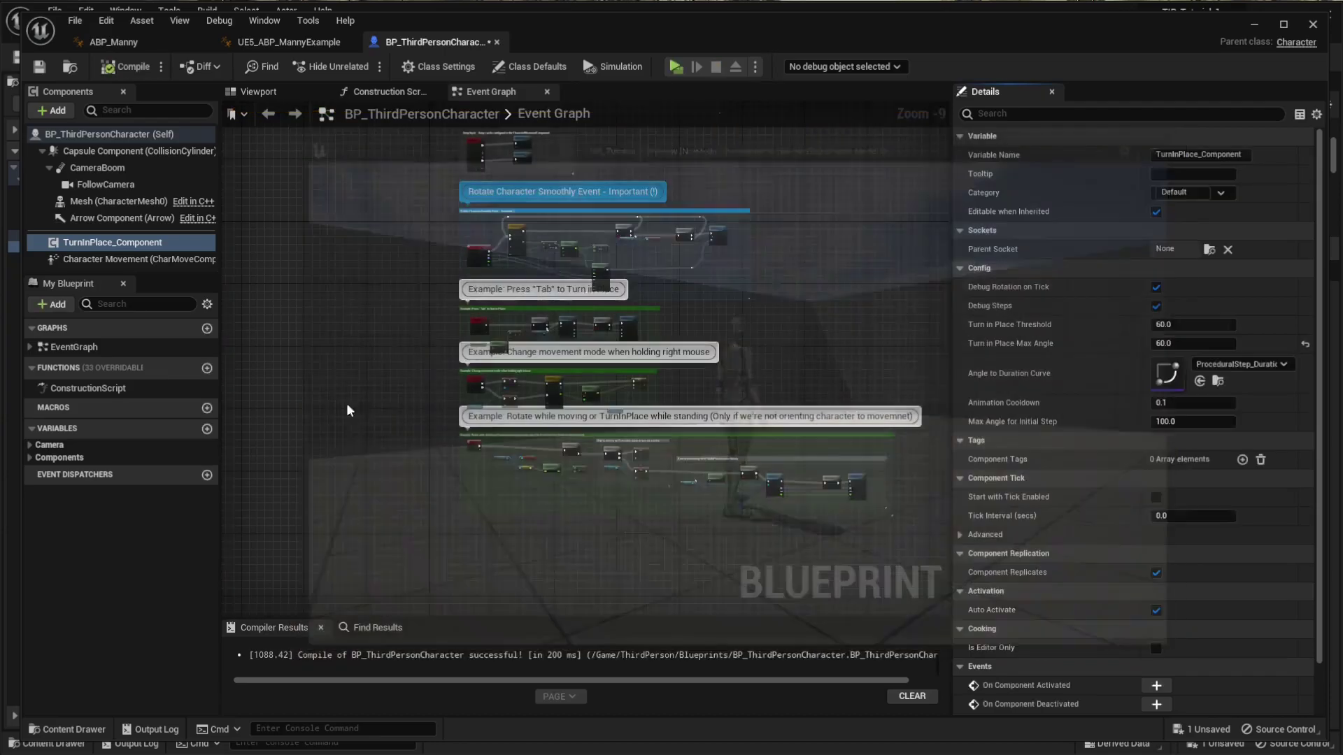
key(Escape)
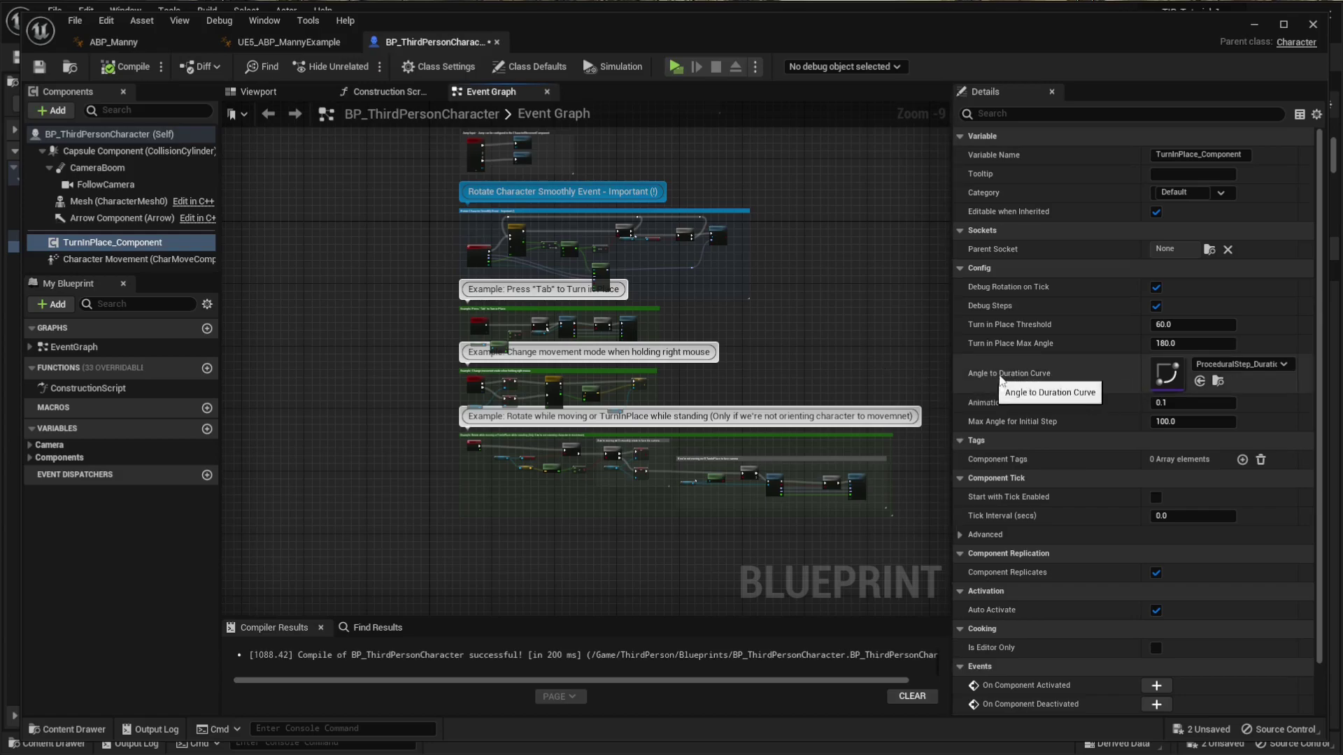
Step: Open the ProceduralStep_Duration_Curve asset assigned as the component's Angle to Duration Curve
click(1220, 364)
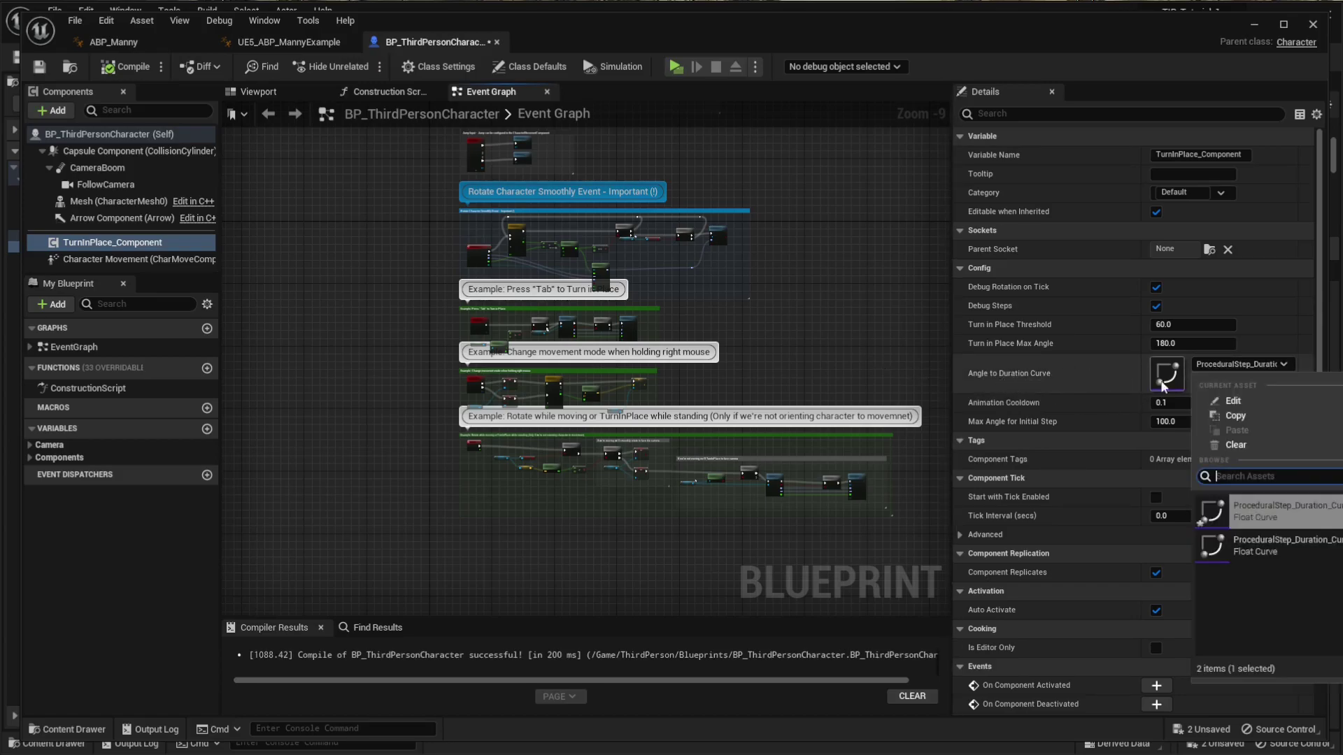
click(1192, 400)
scroll(743, 360, down, 1)
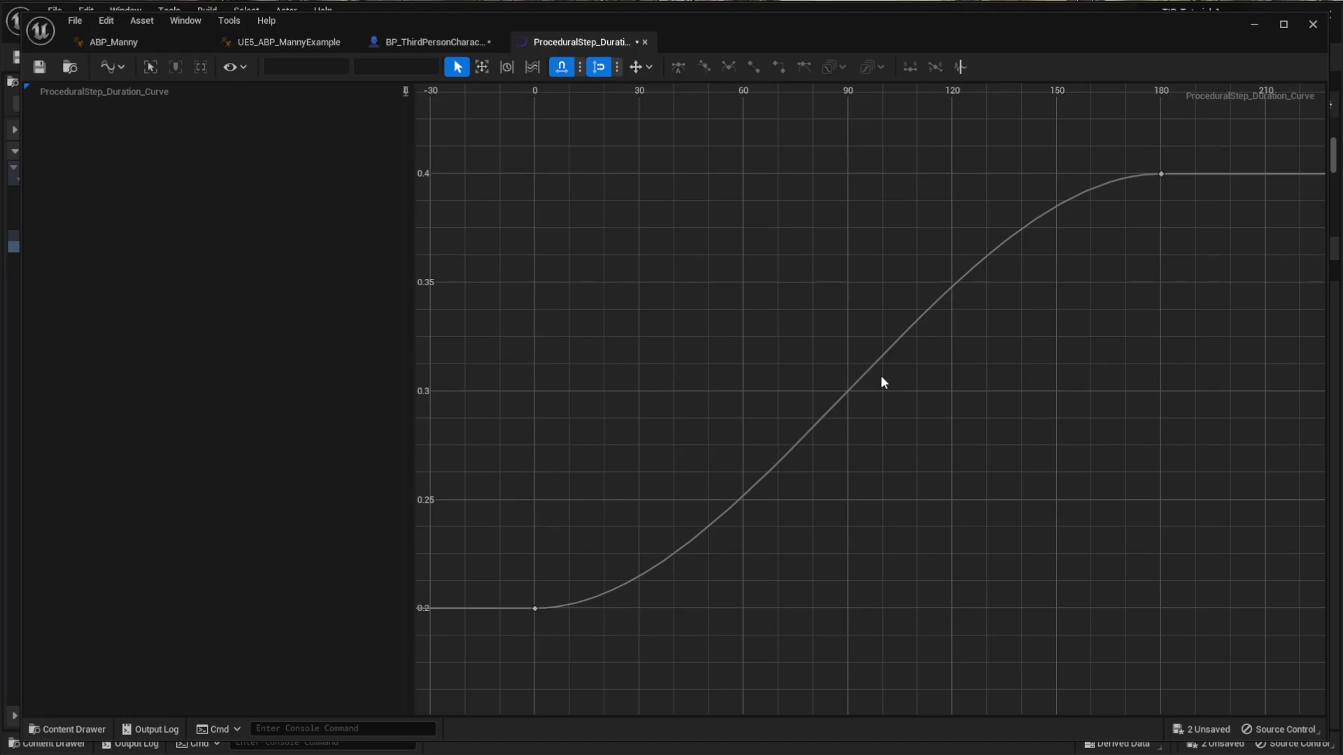
Step: Try a value of 0.25 for the duration curve's key at 180 in a play session
click(1161, 174)
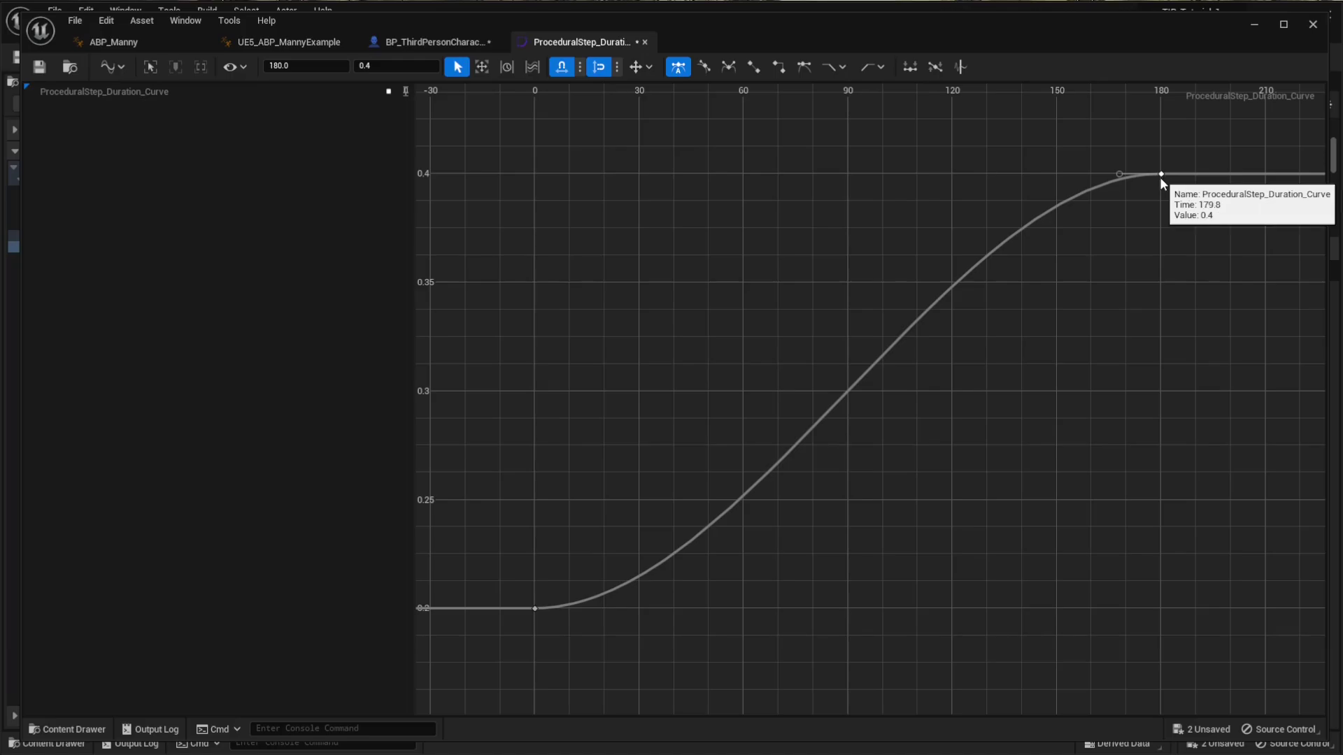
click(386, 64)
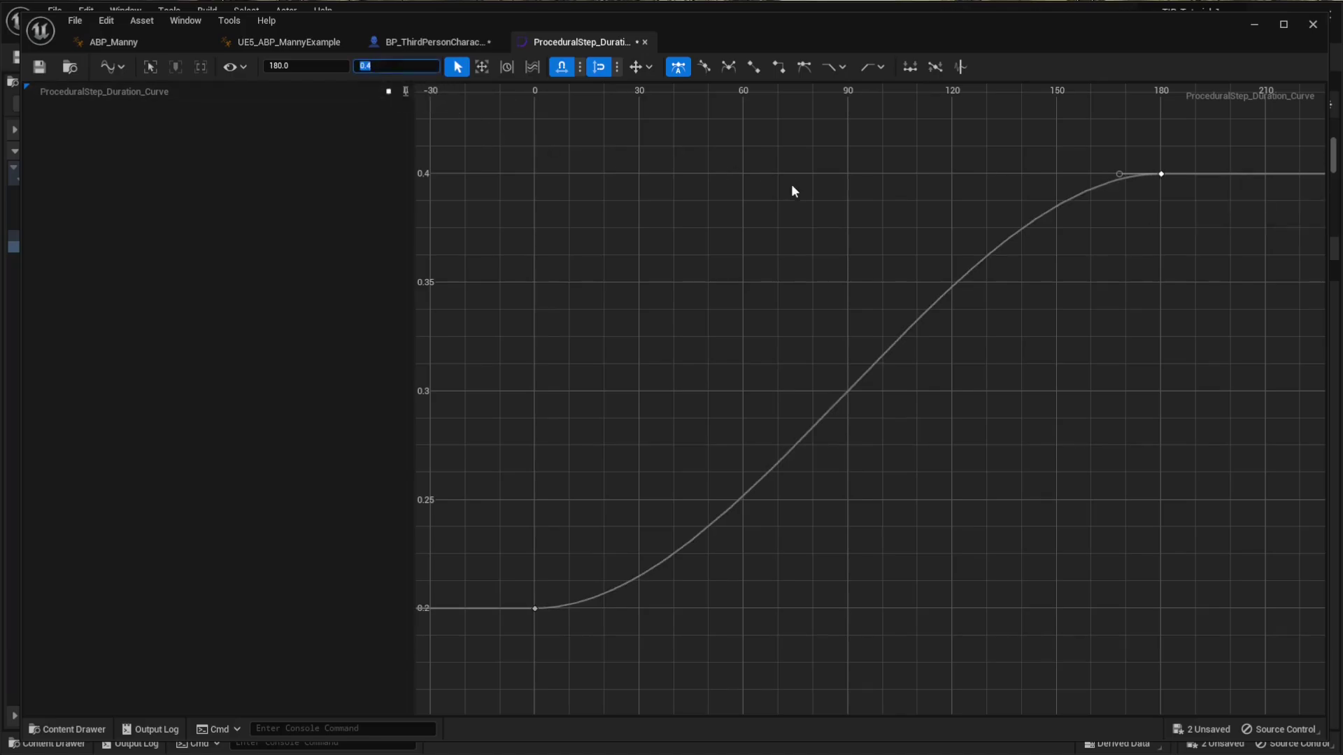
text(0.25)
key(Return)
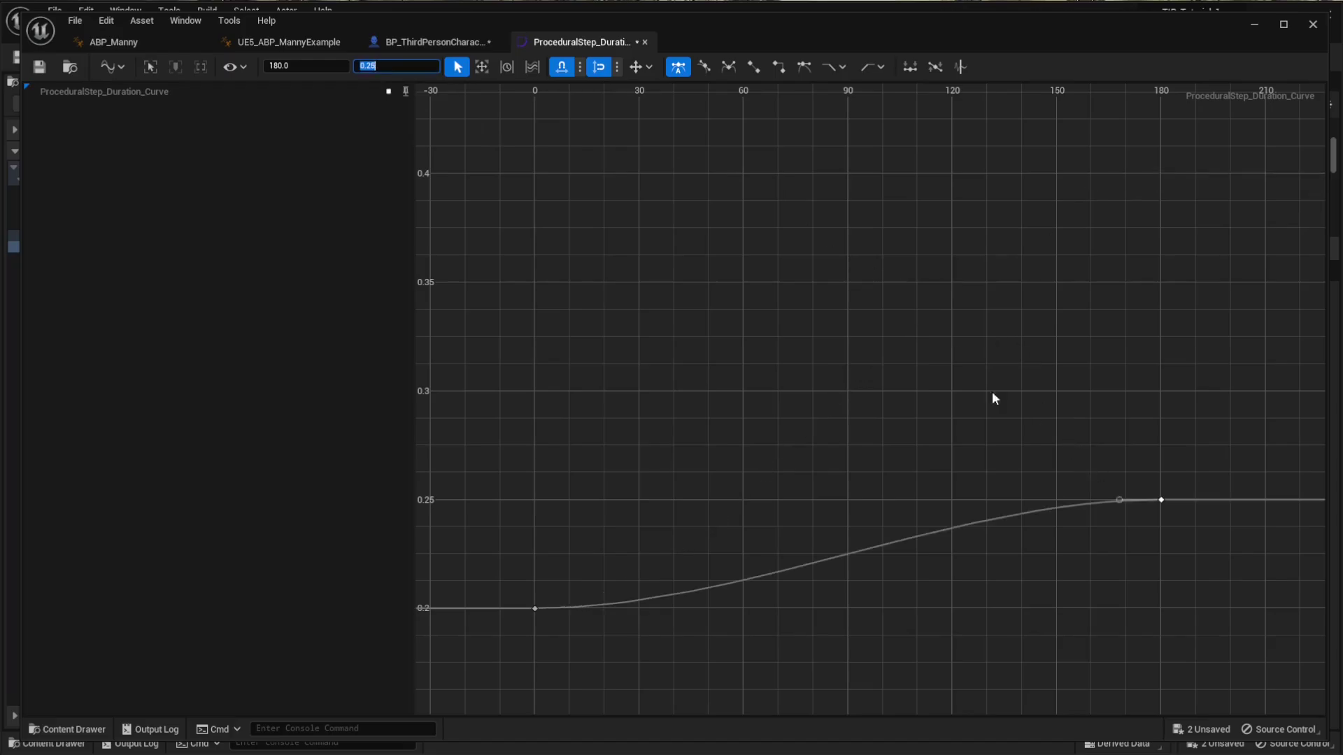
key(alt+p)
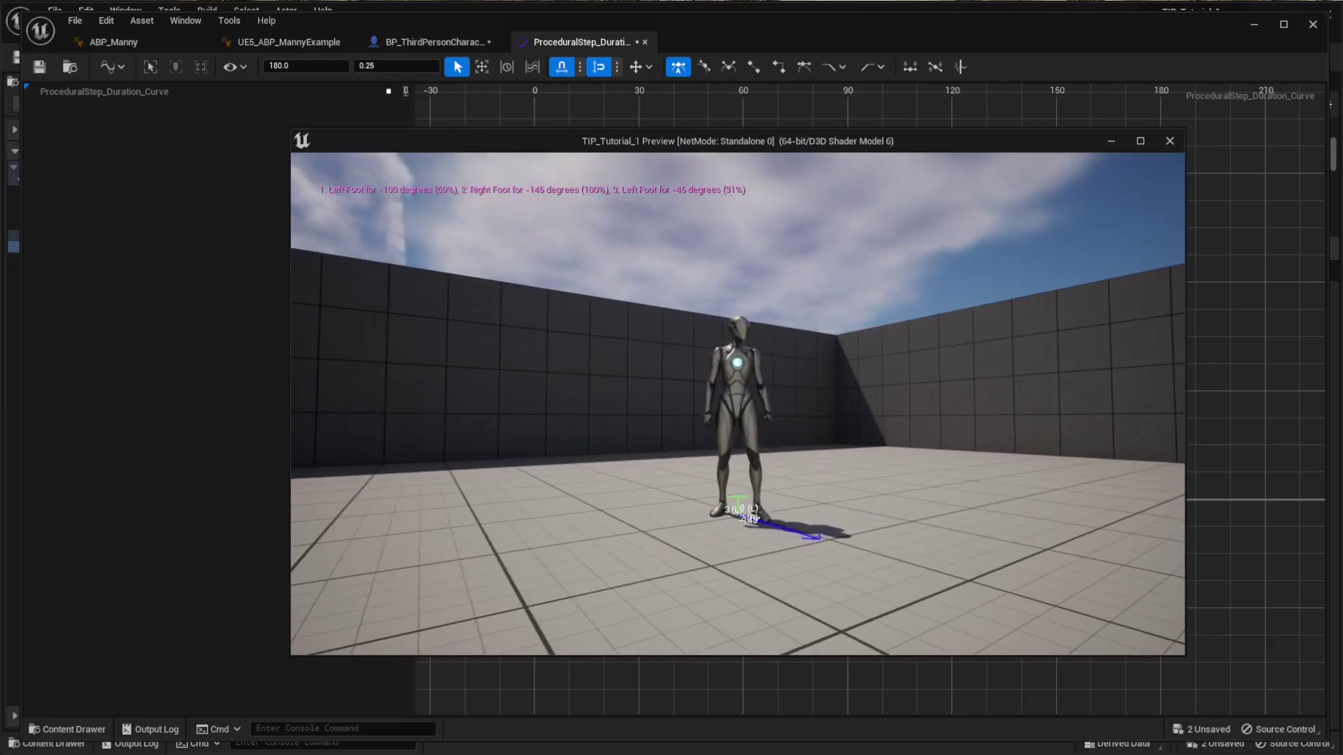
key(Escape)
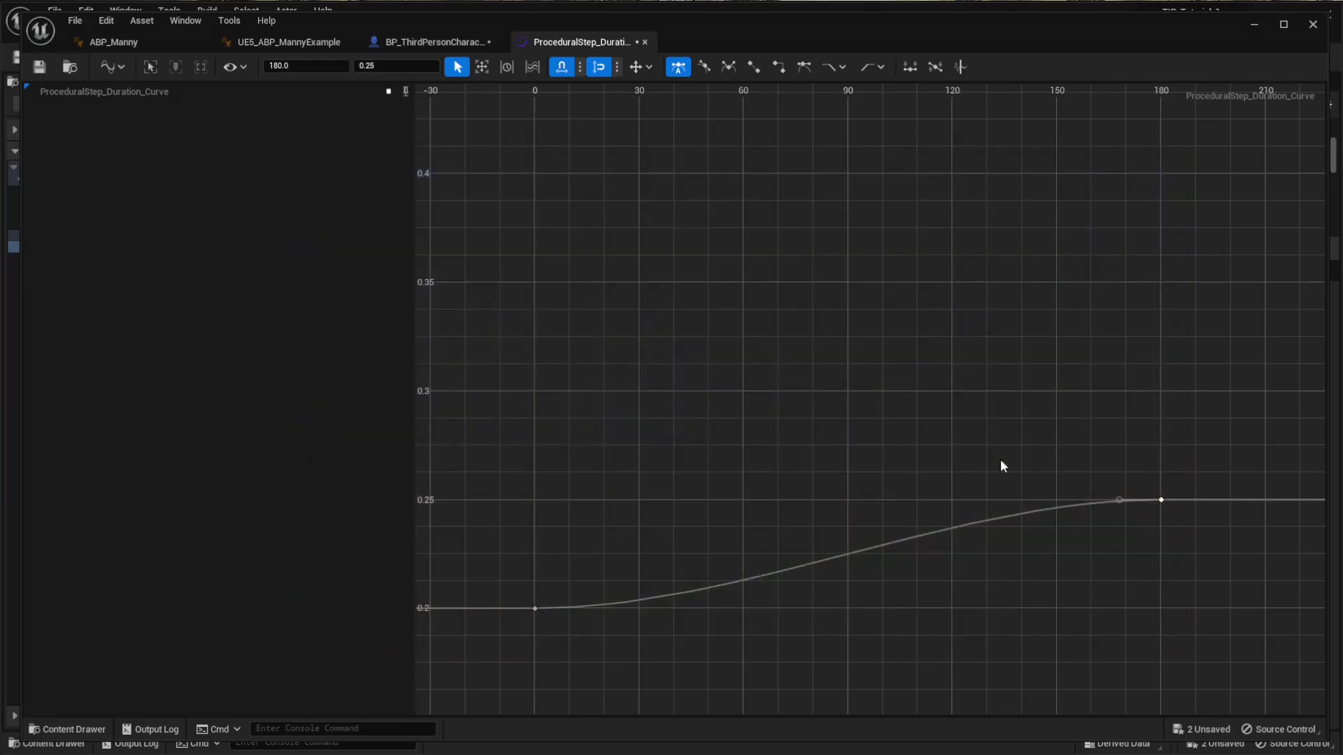
Step: Try a value of 0.9 for the duration curve's key at 180, turning the character in a play session
drag(1075, 448, 1208, 546)
click(370, 67)
text(..9)
key(Return)
click(921, 271)
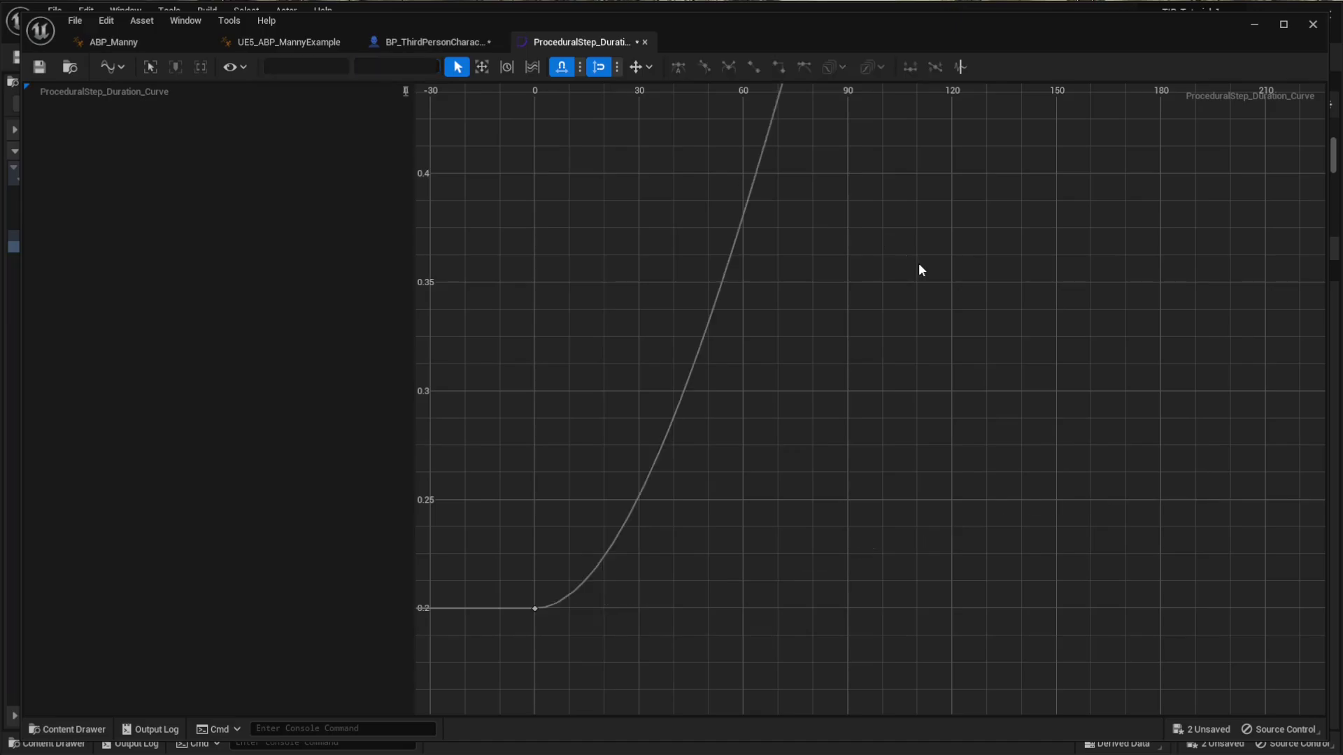
key(alt+p)
click(896, 417)
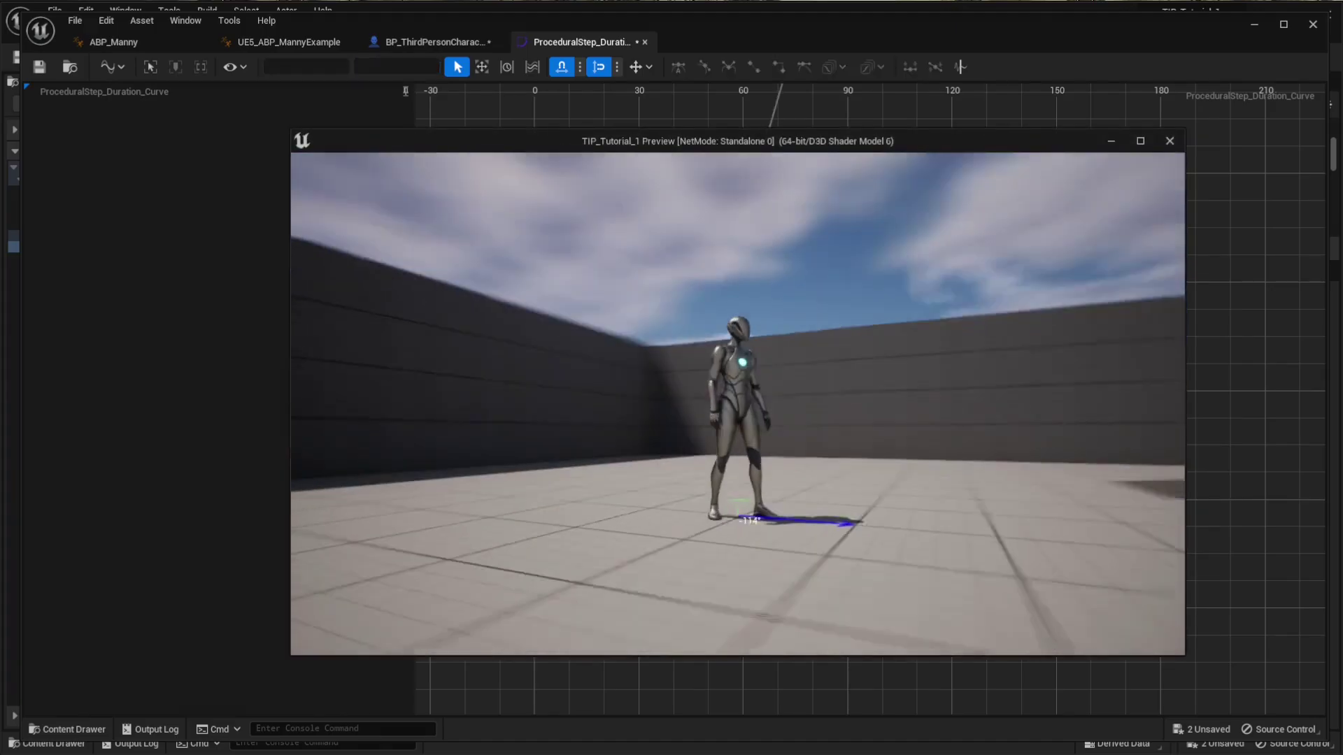
key(w)
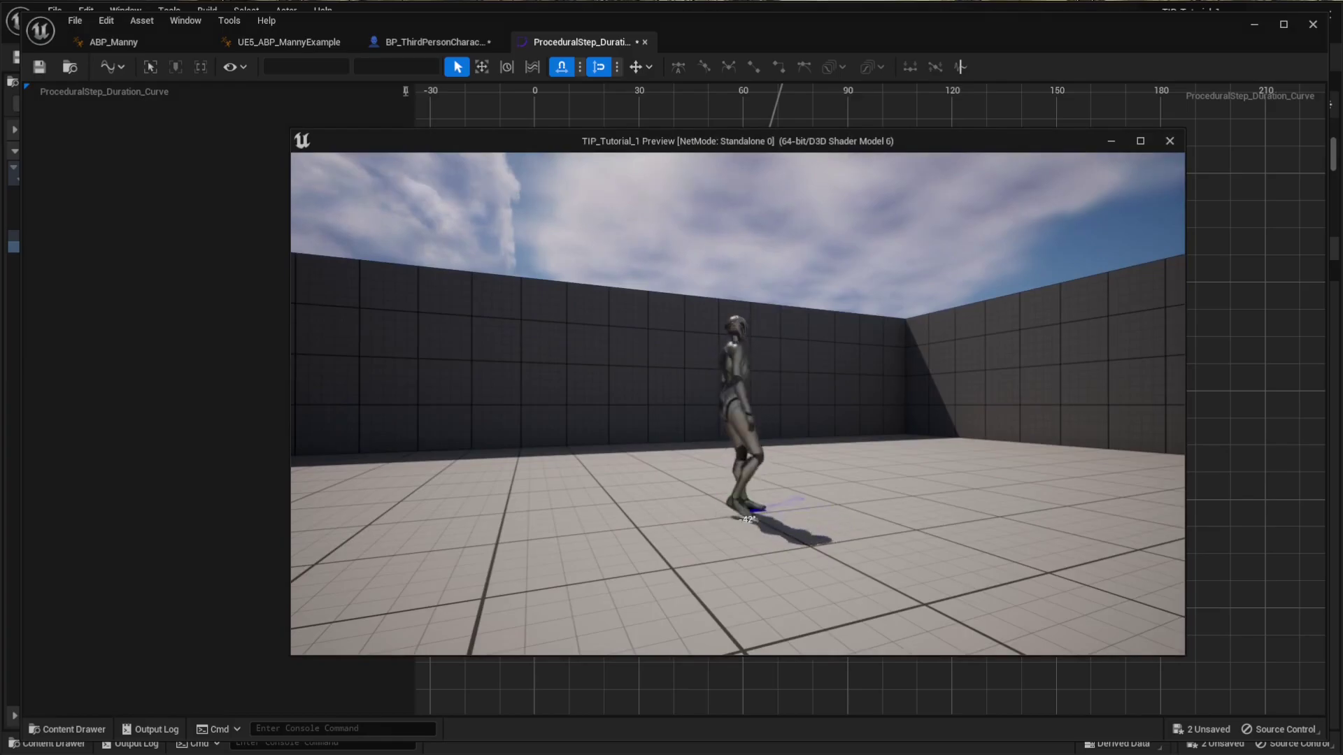
key(Escape)
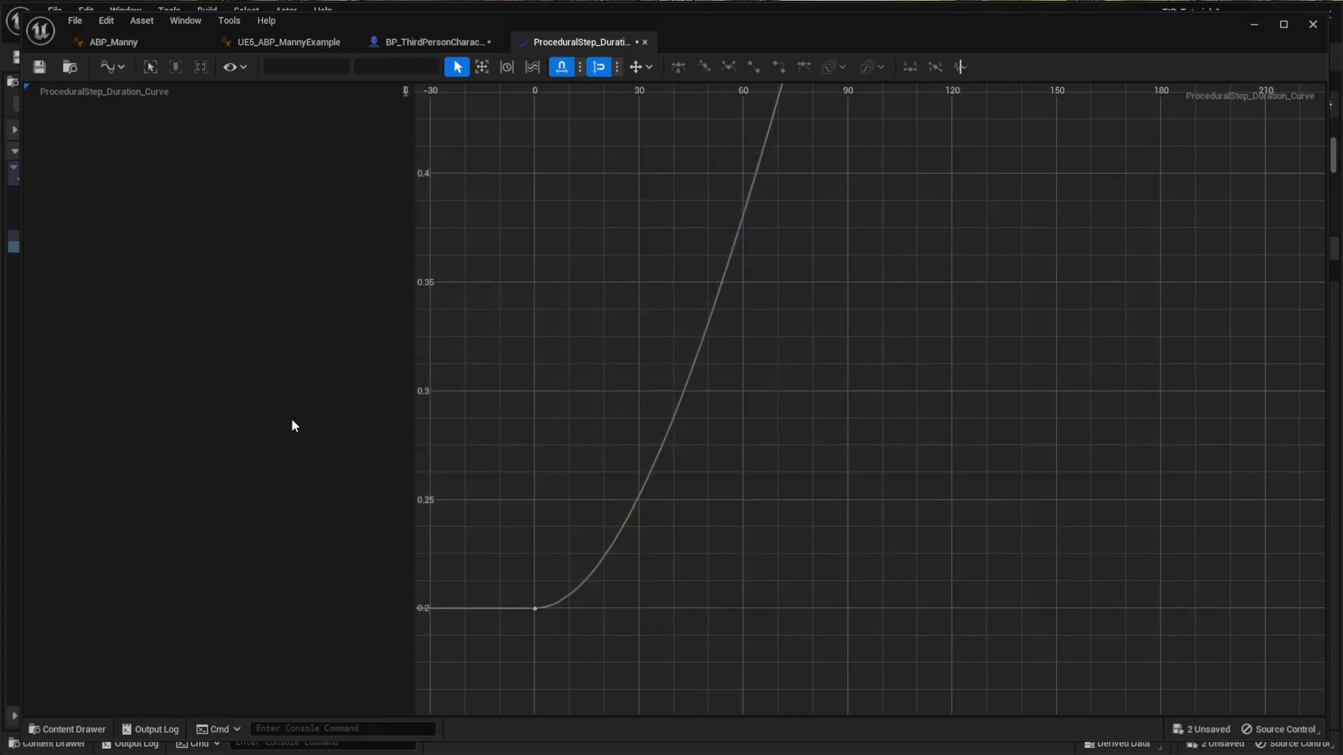
Step: Set the value of the duration curve's key at 180 back to 0.4
scroll(756, 213, down, 10)
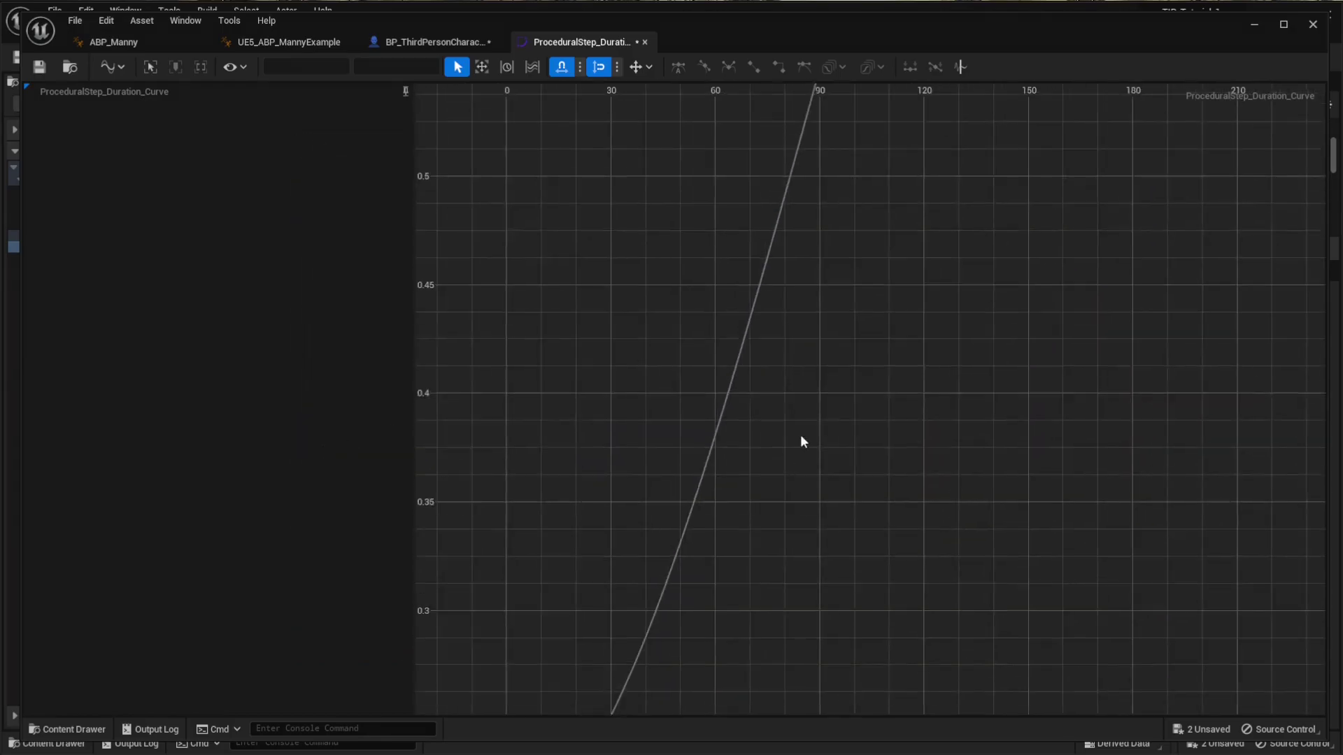
click(888, 120)
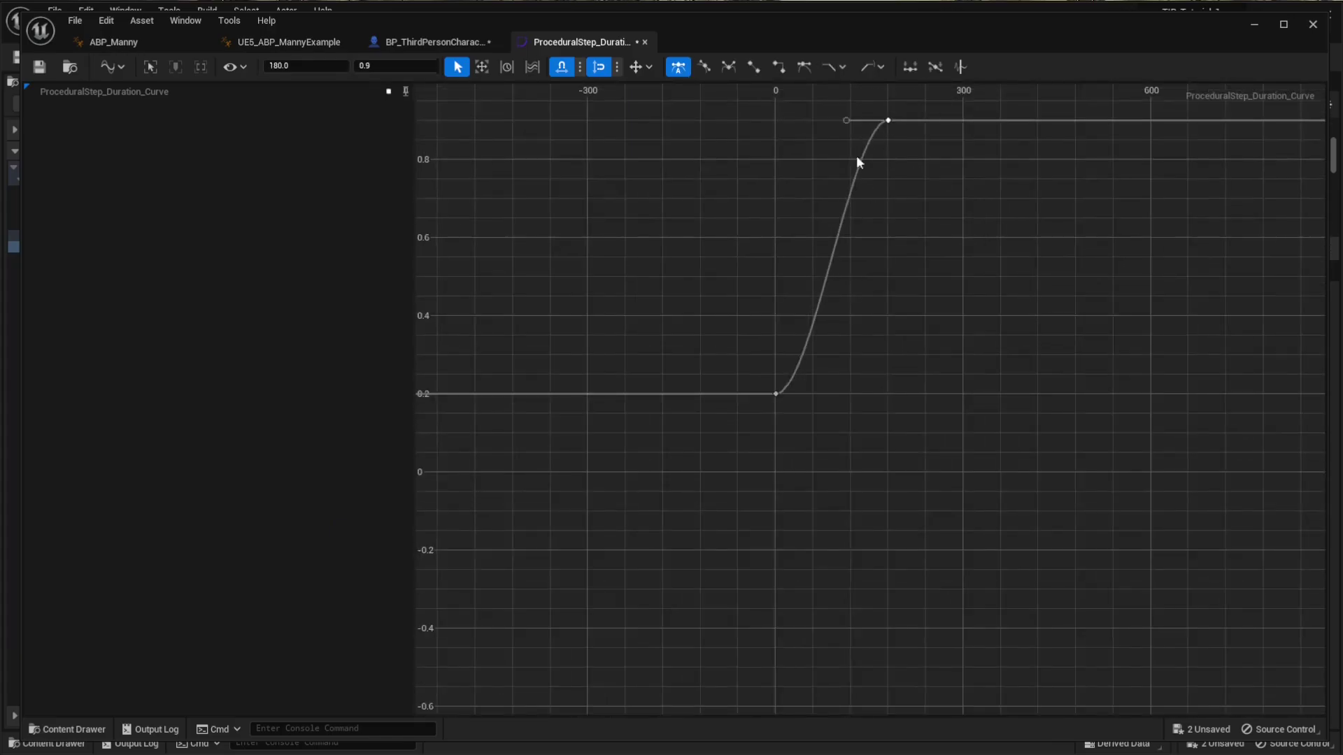
text(0.4)
key(Return)
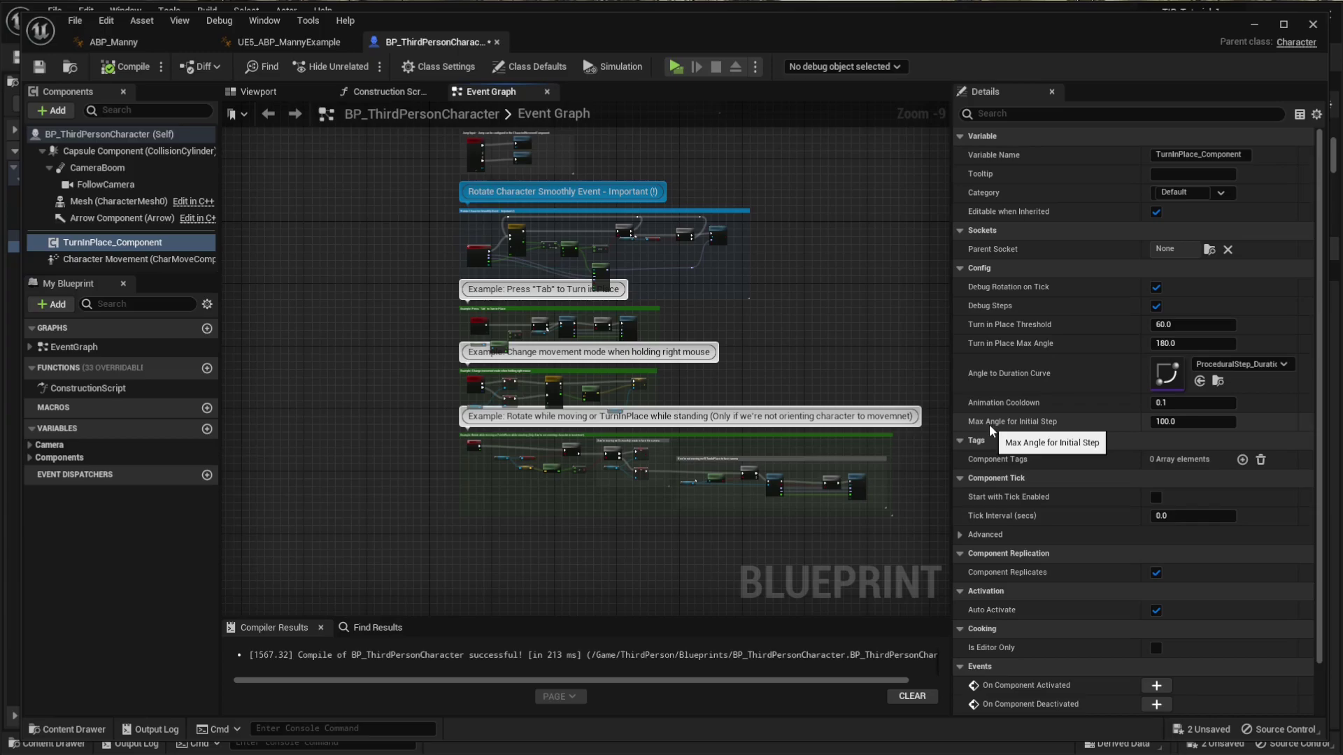
Step: Play the level and turn the character in place to examine the initial step with the current Max Angle for Initial Step
key(alt+p)
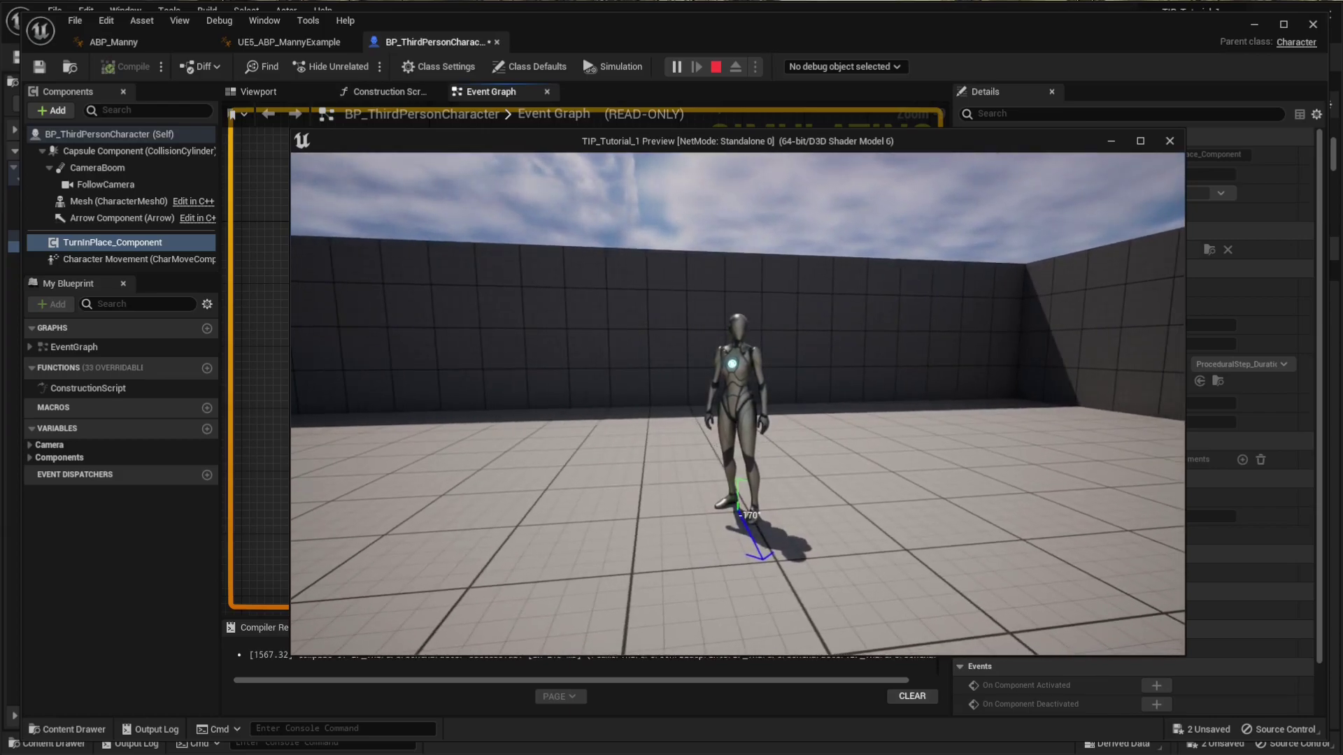
key(w)
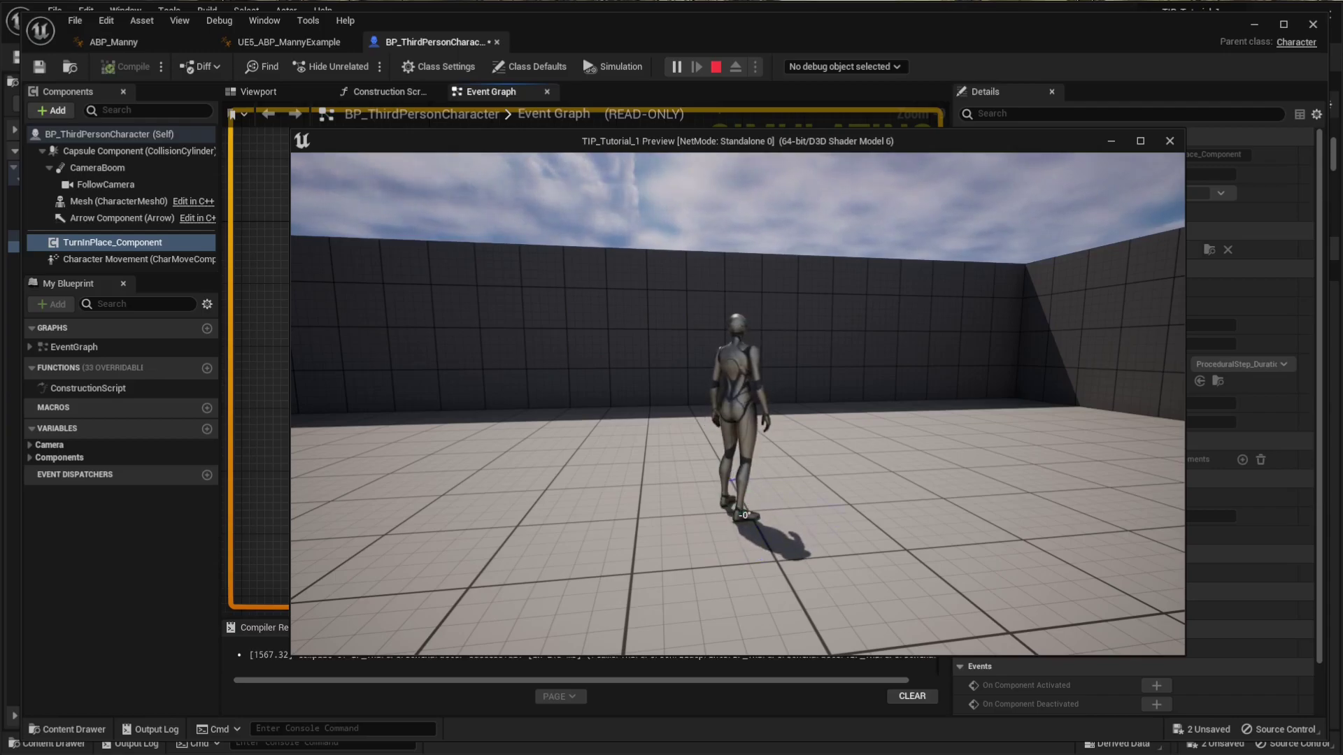
key(w)
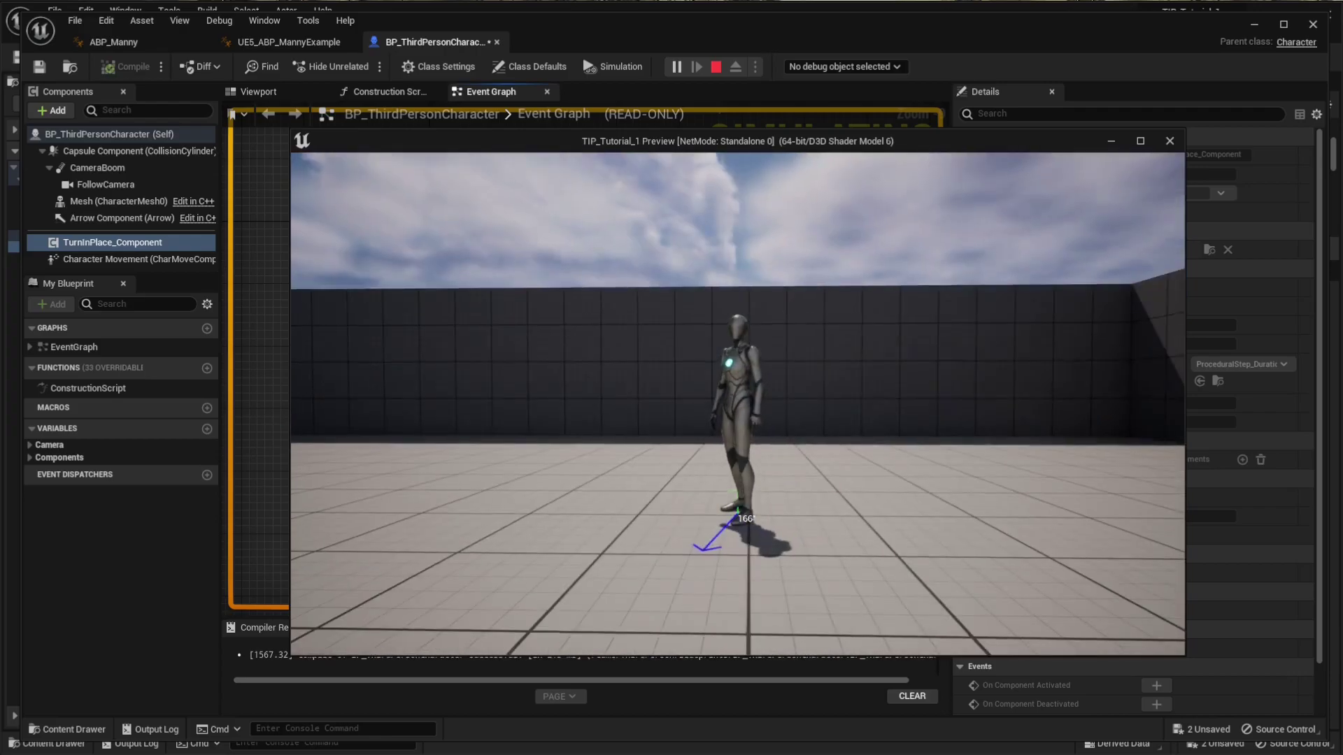
key(Escape)
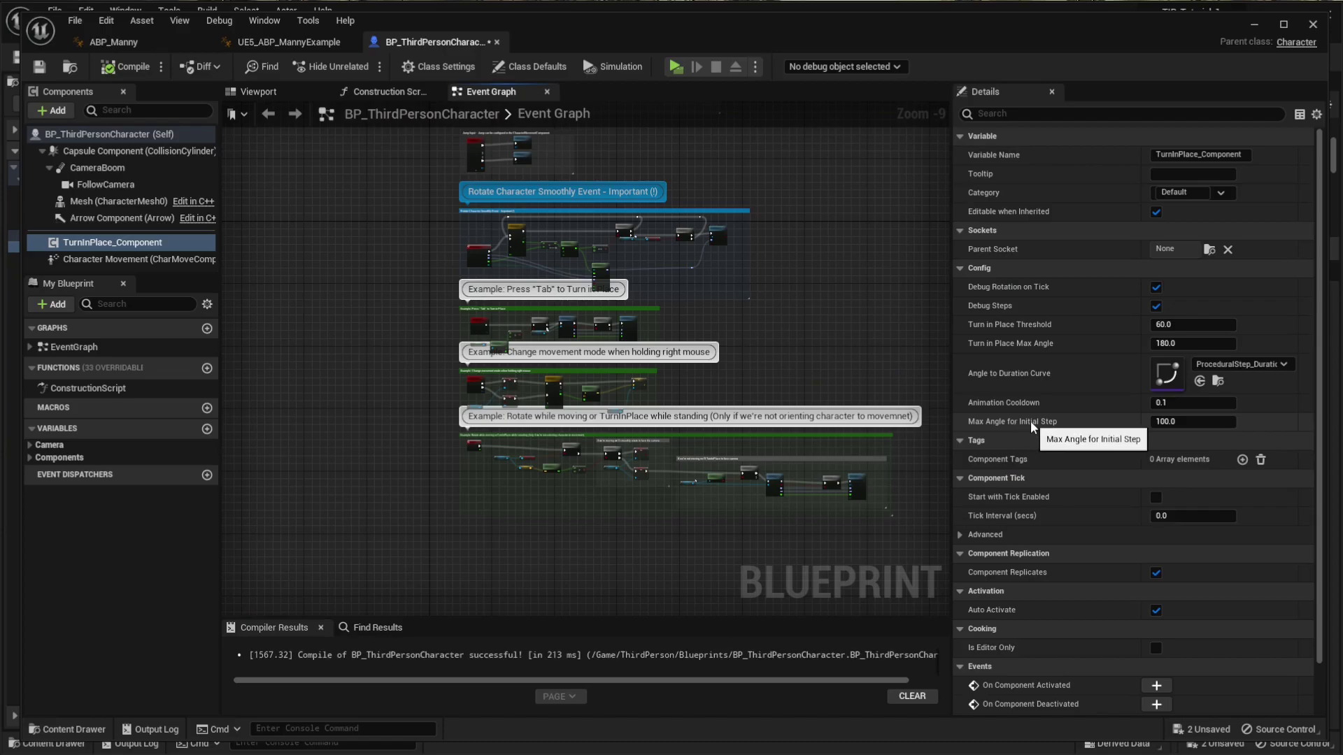
Step: Try a Max Angle for Initial Step of 180 in a play session, and set it back to 100
click(1182, 422)
text(180)
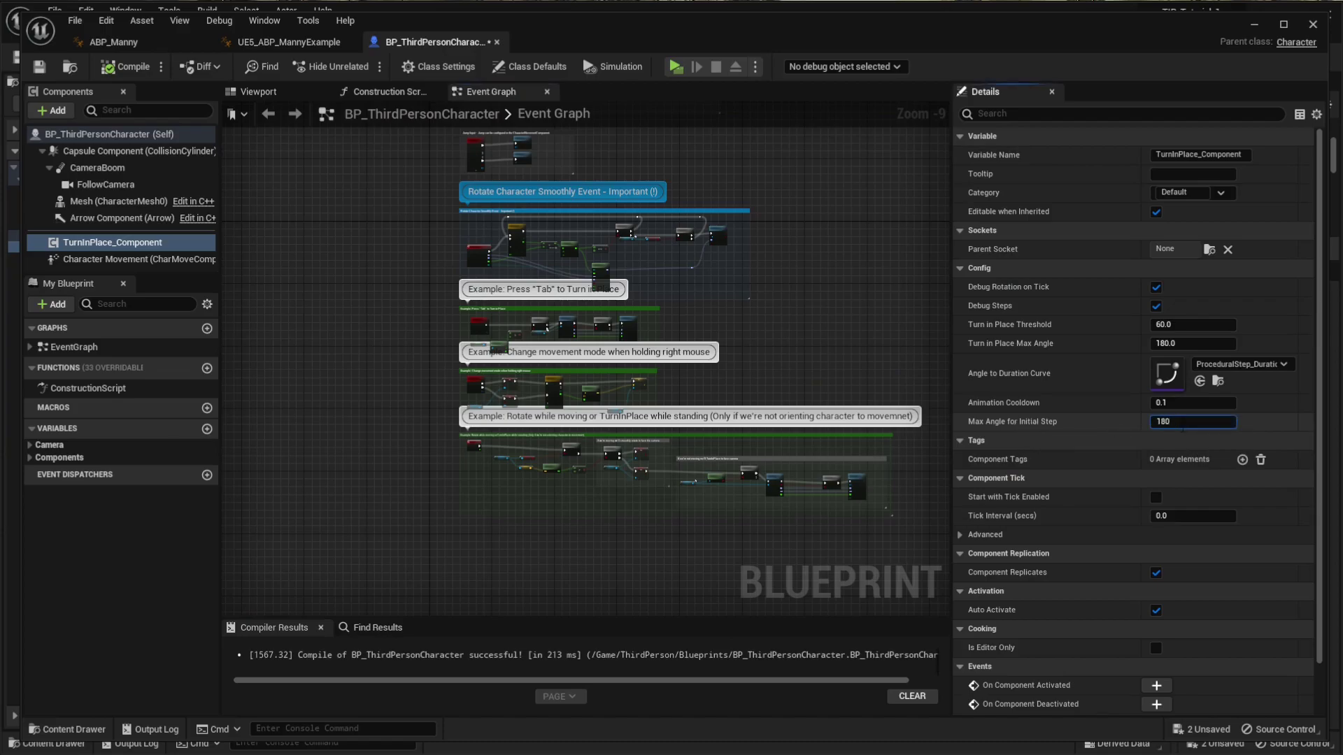
key(Return)
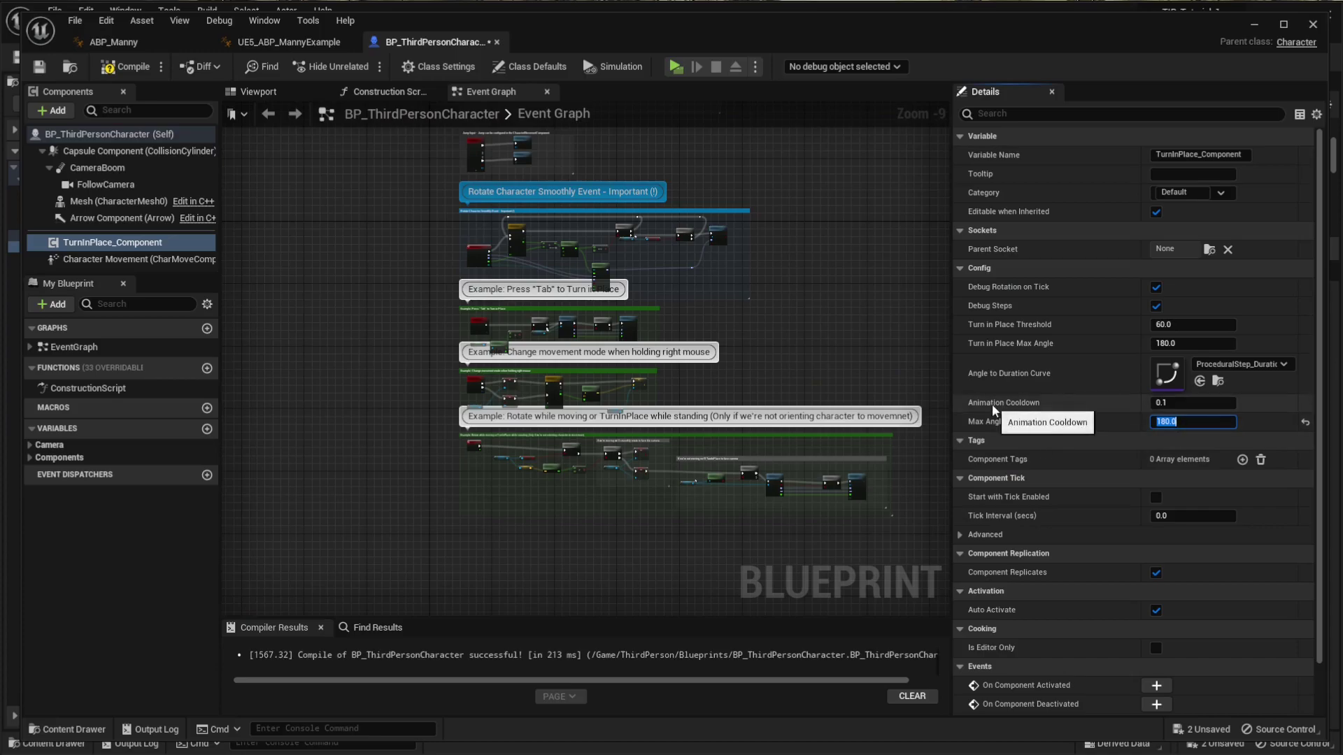
key(alt+p)
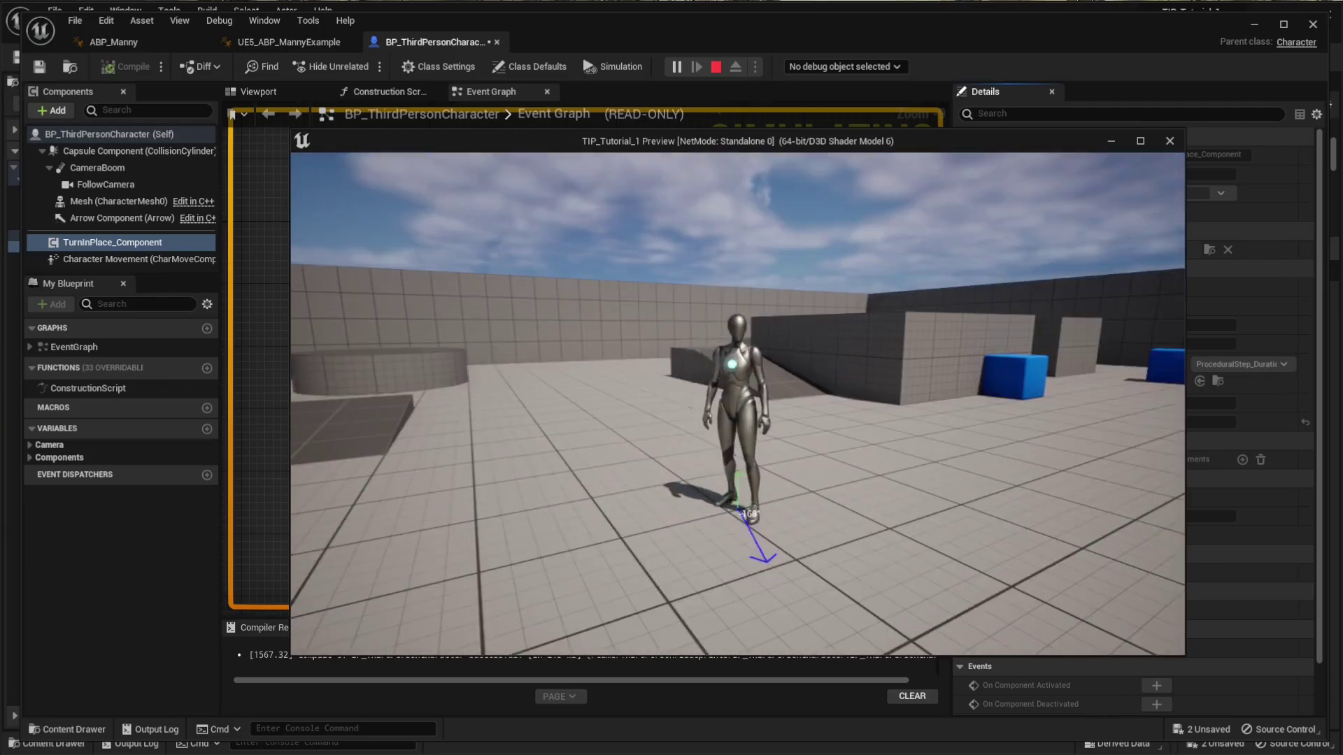
key(Escape)
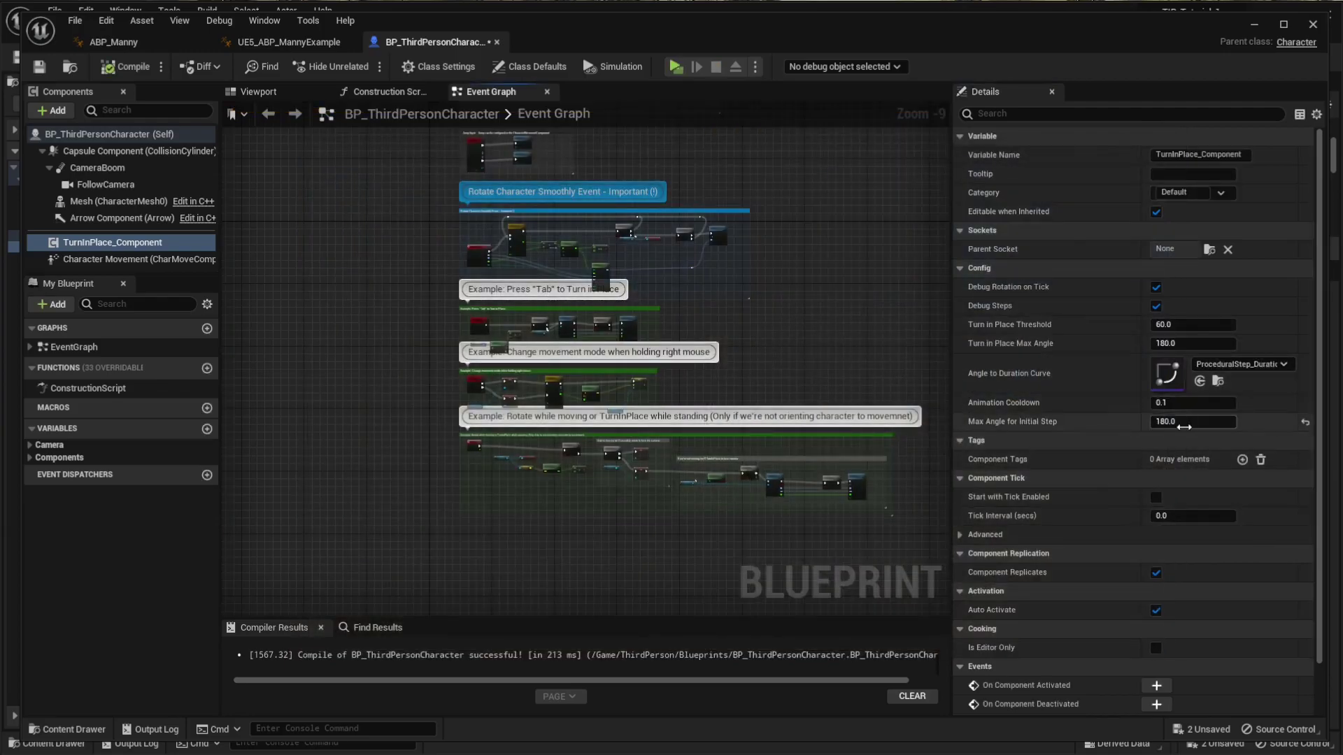
click(1183, 422)
text(100)
key(Return)
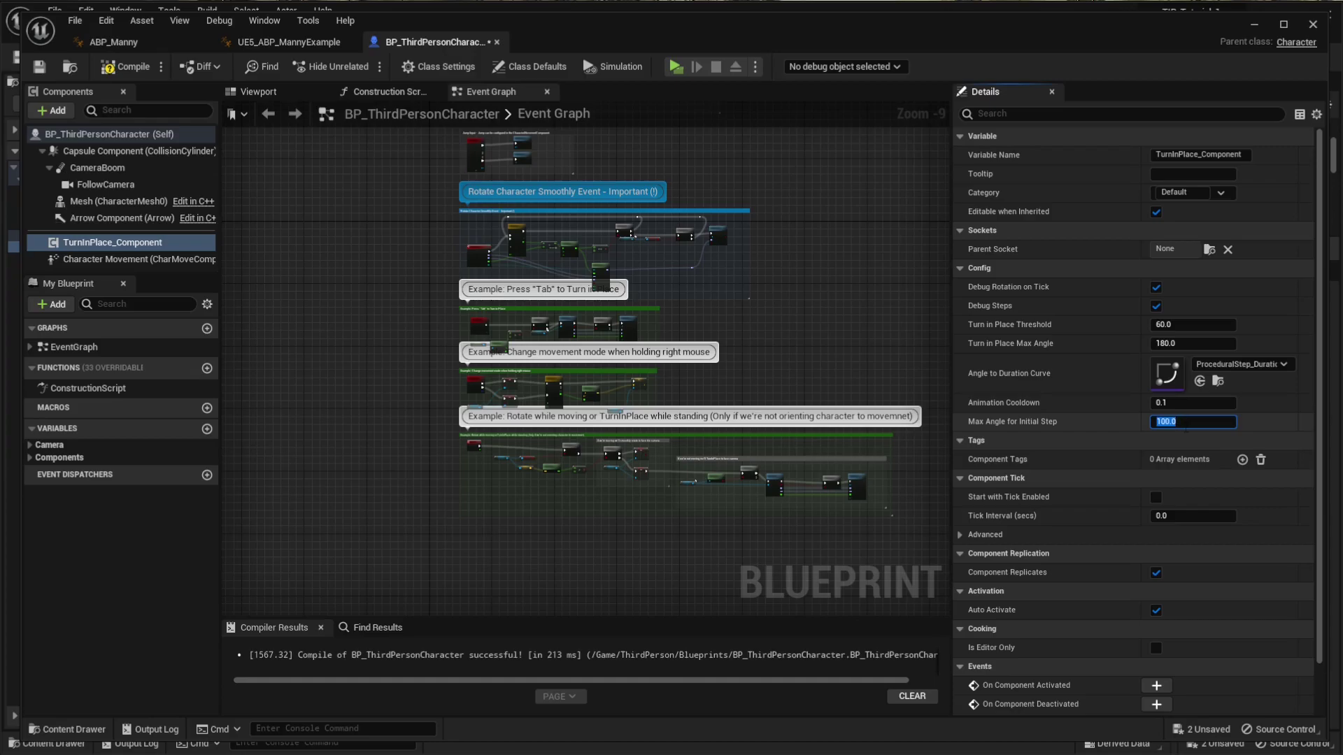
Step: Try a Max Angle for Initial Step of 70 in a play session
text(70)
key(Return)
key(alt+p)
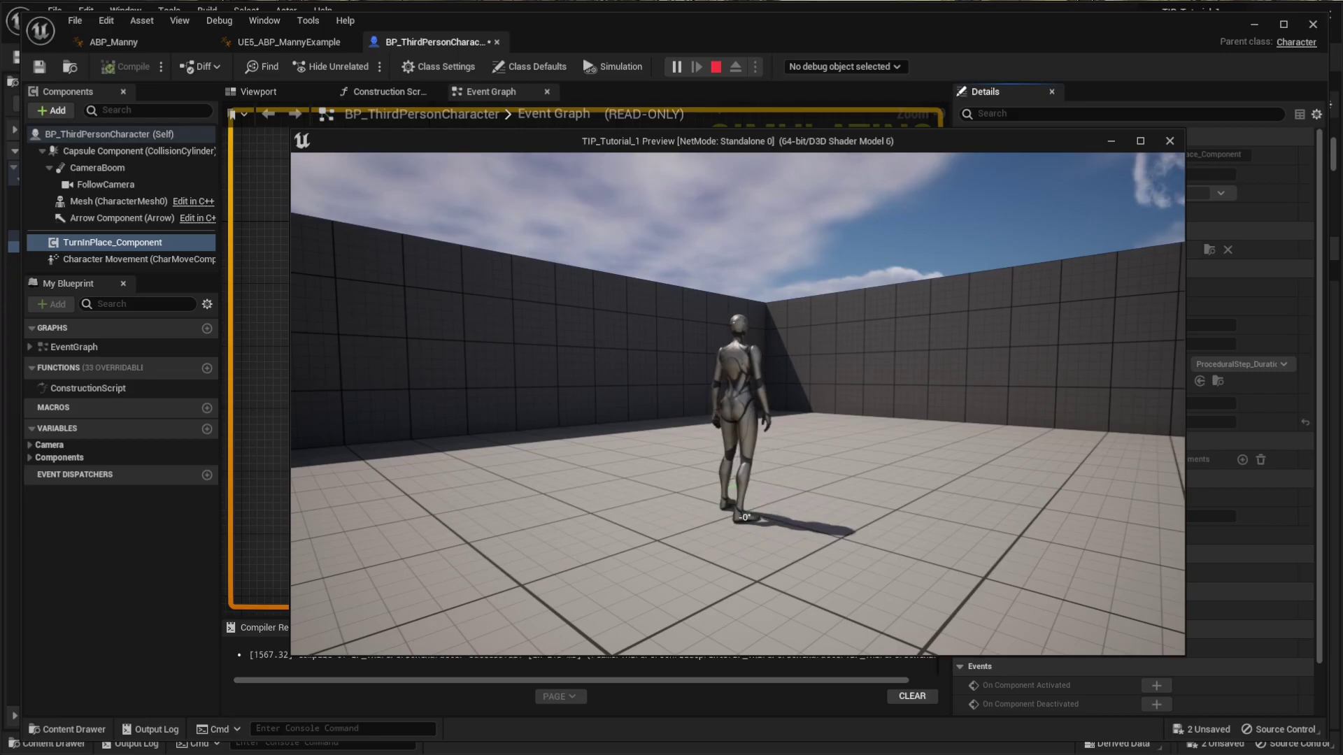
key(Escape)
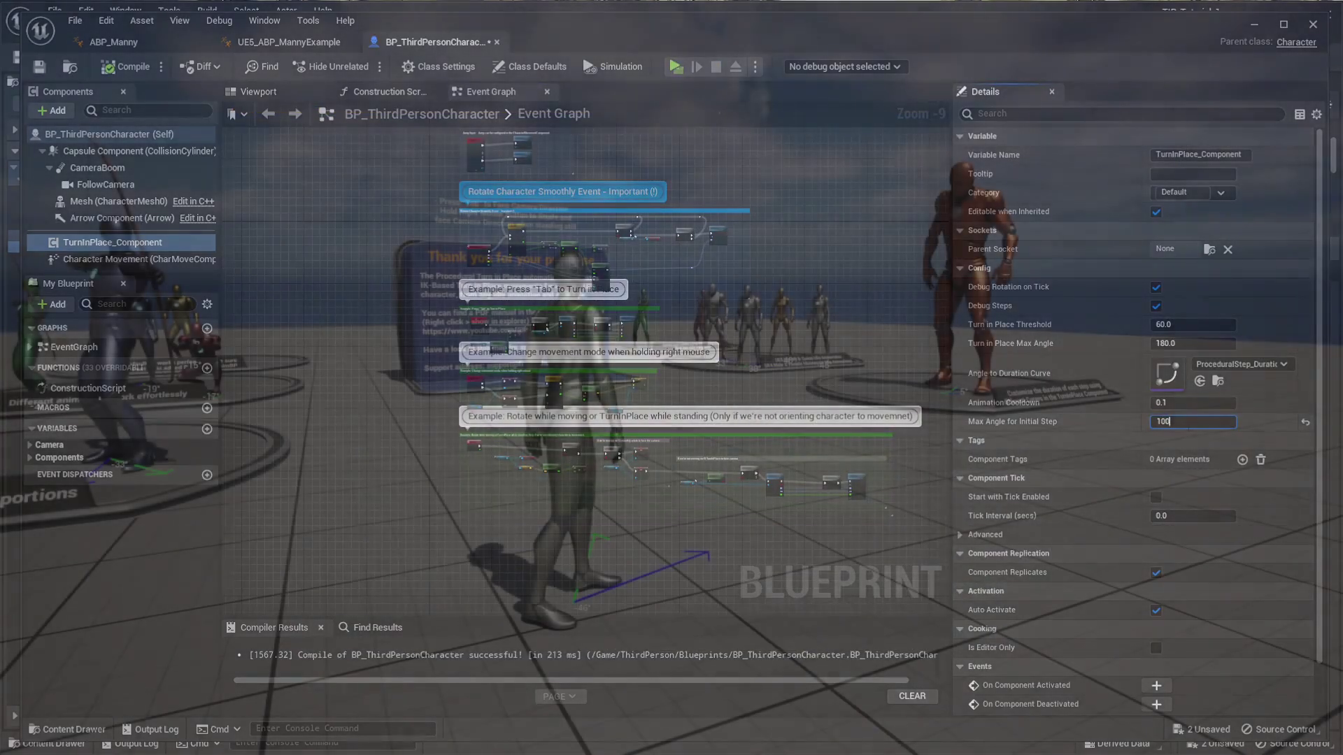